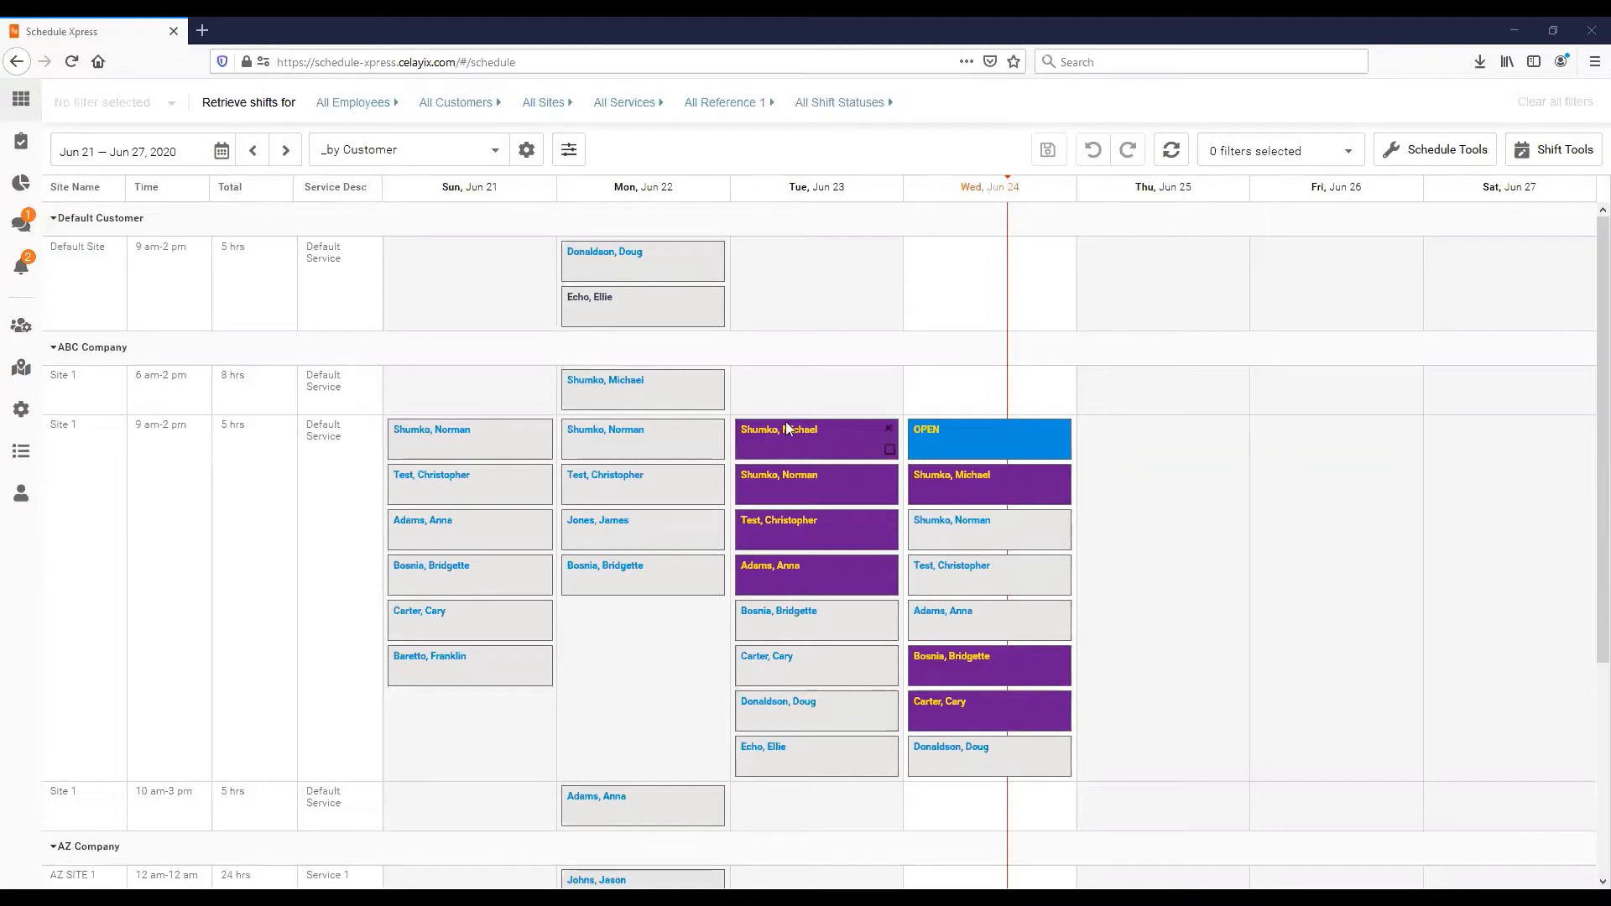
# - Review the OPEN shift's details, then close the shift editor without changes
pyautogui.rightClick(975, 444)
pyautogui.click(991, 459)
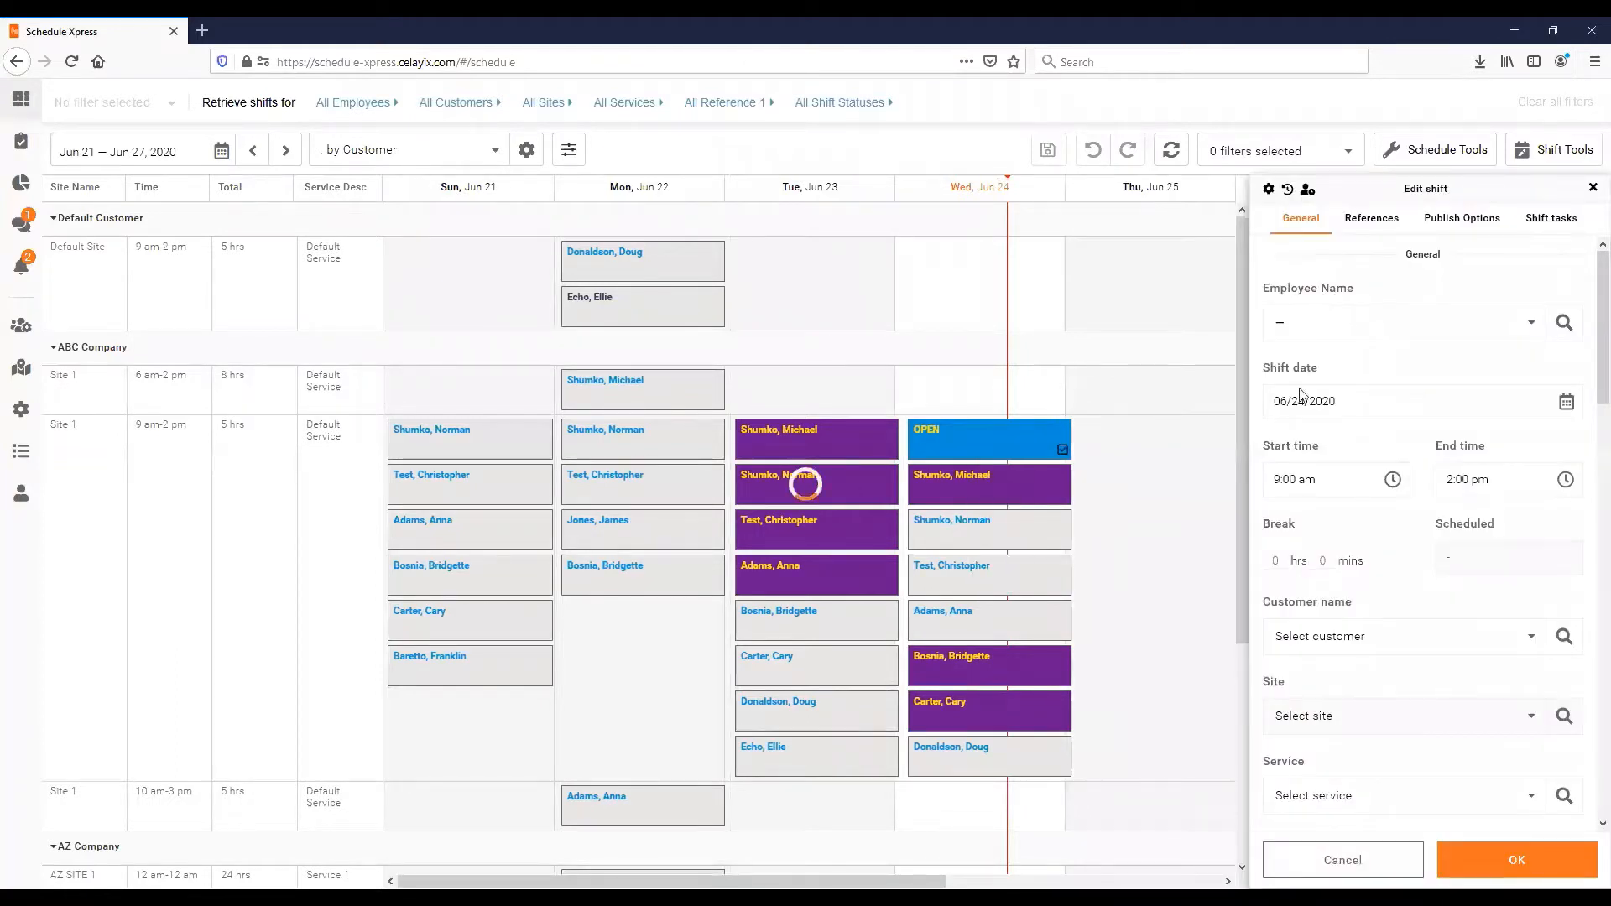
pyautogui.scroll(-2, 1586, 394)
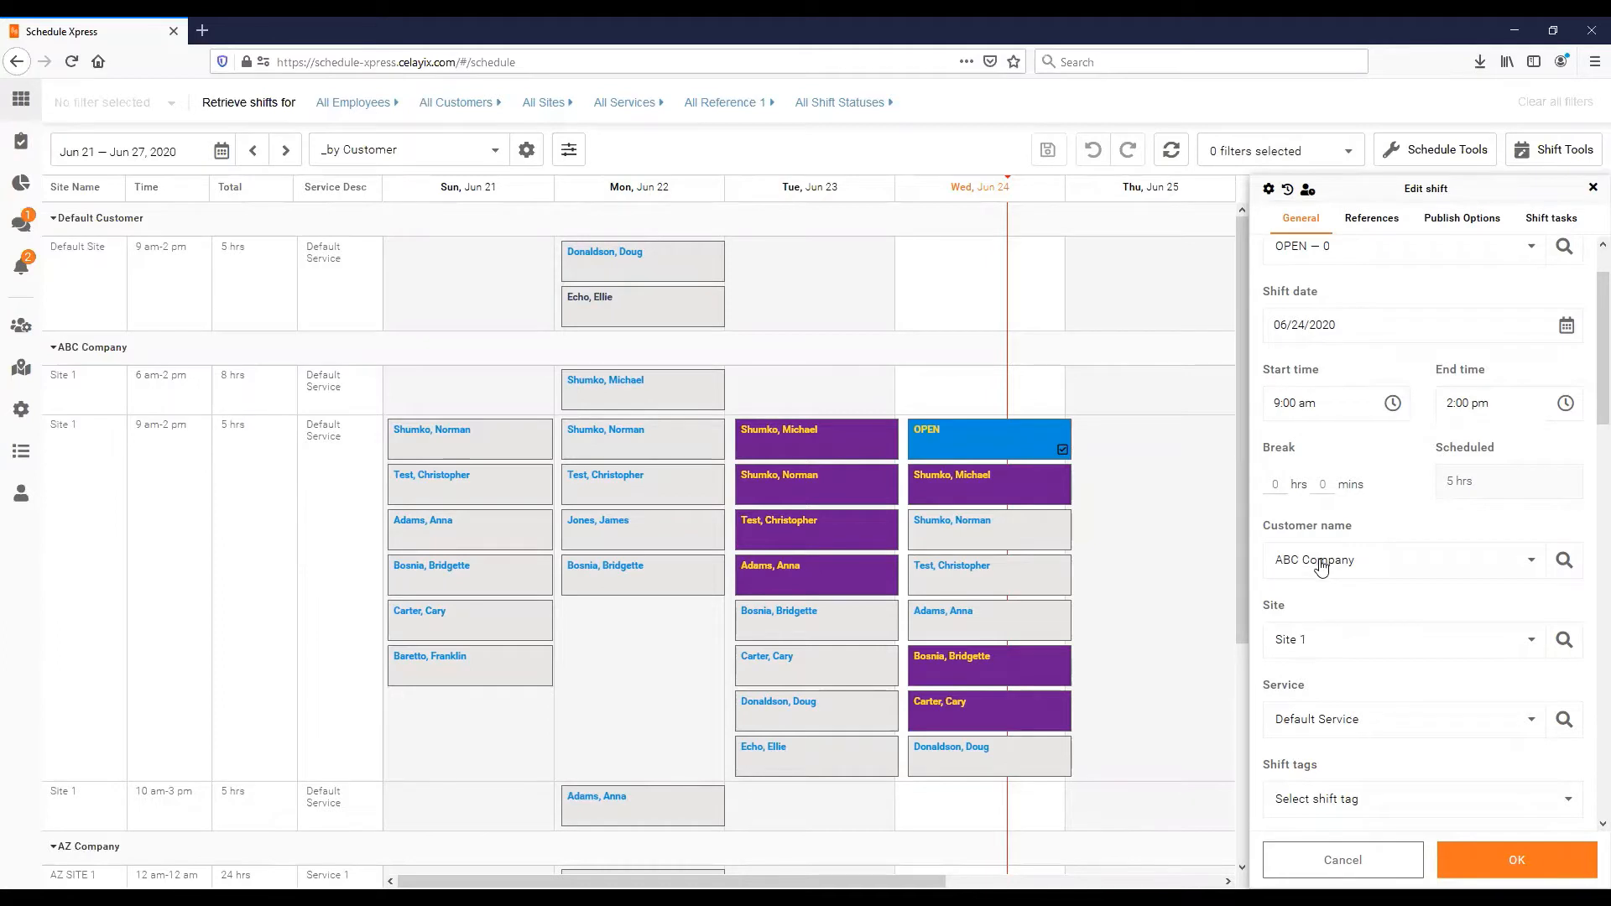
pyautogui.scroll(2, 1333, 579)
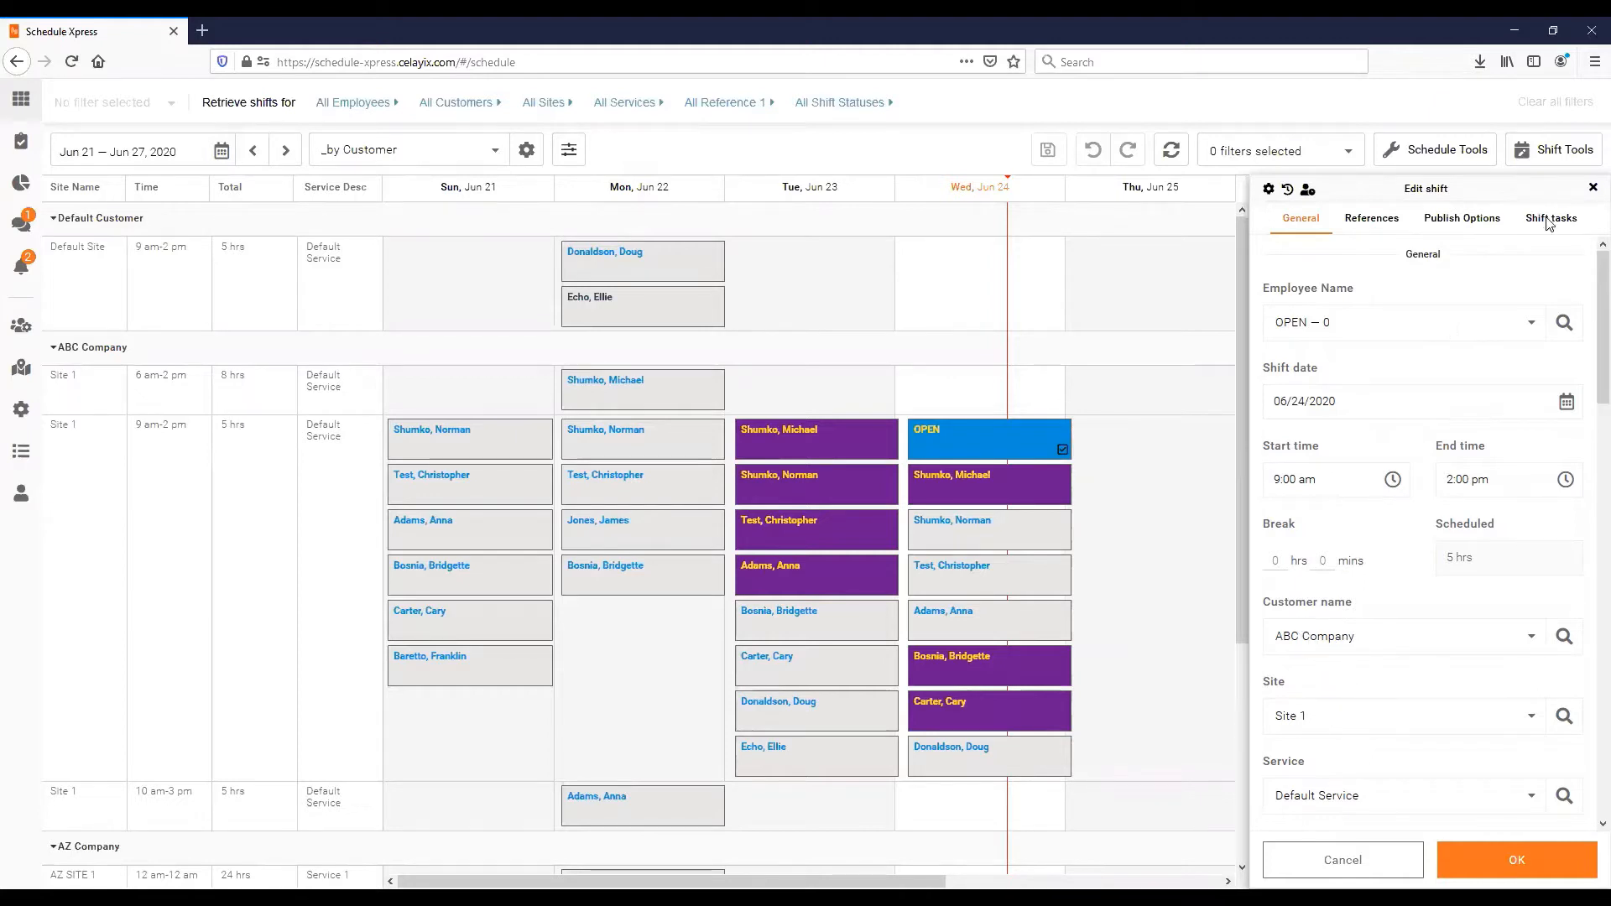
pyautogui.click(1593, 187)
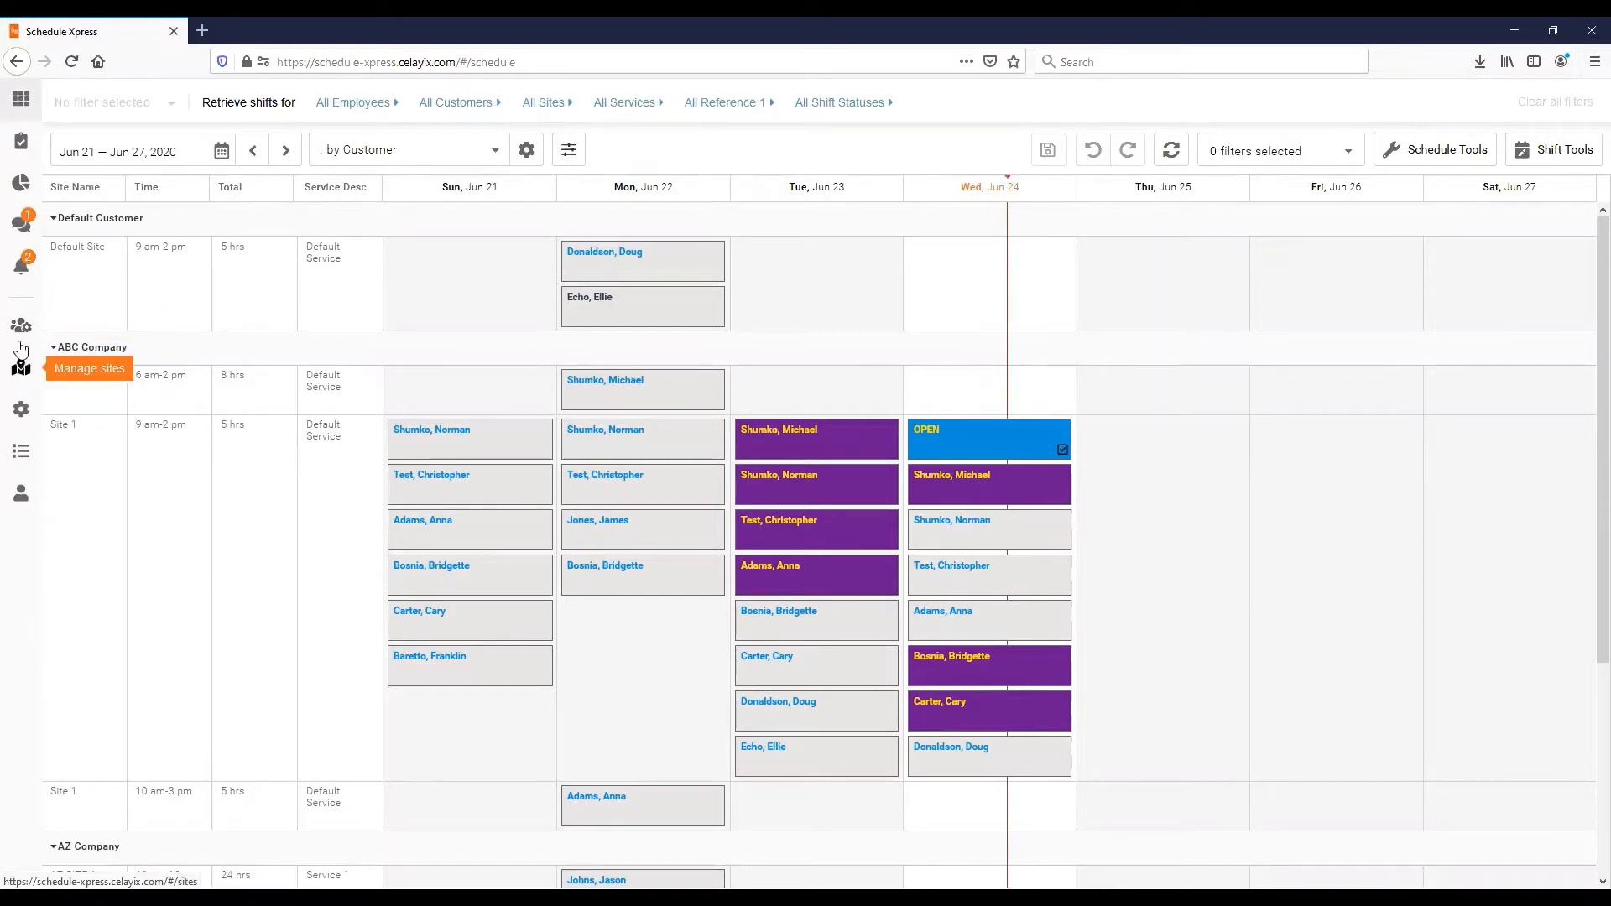
# - Go to Manage sites and collapse, then re-expand, the Default Customer group
pyautogui.click(22, 377)
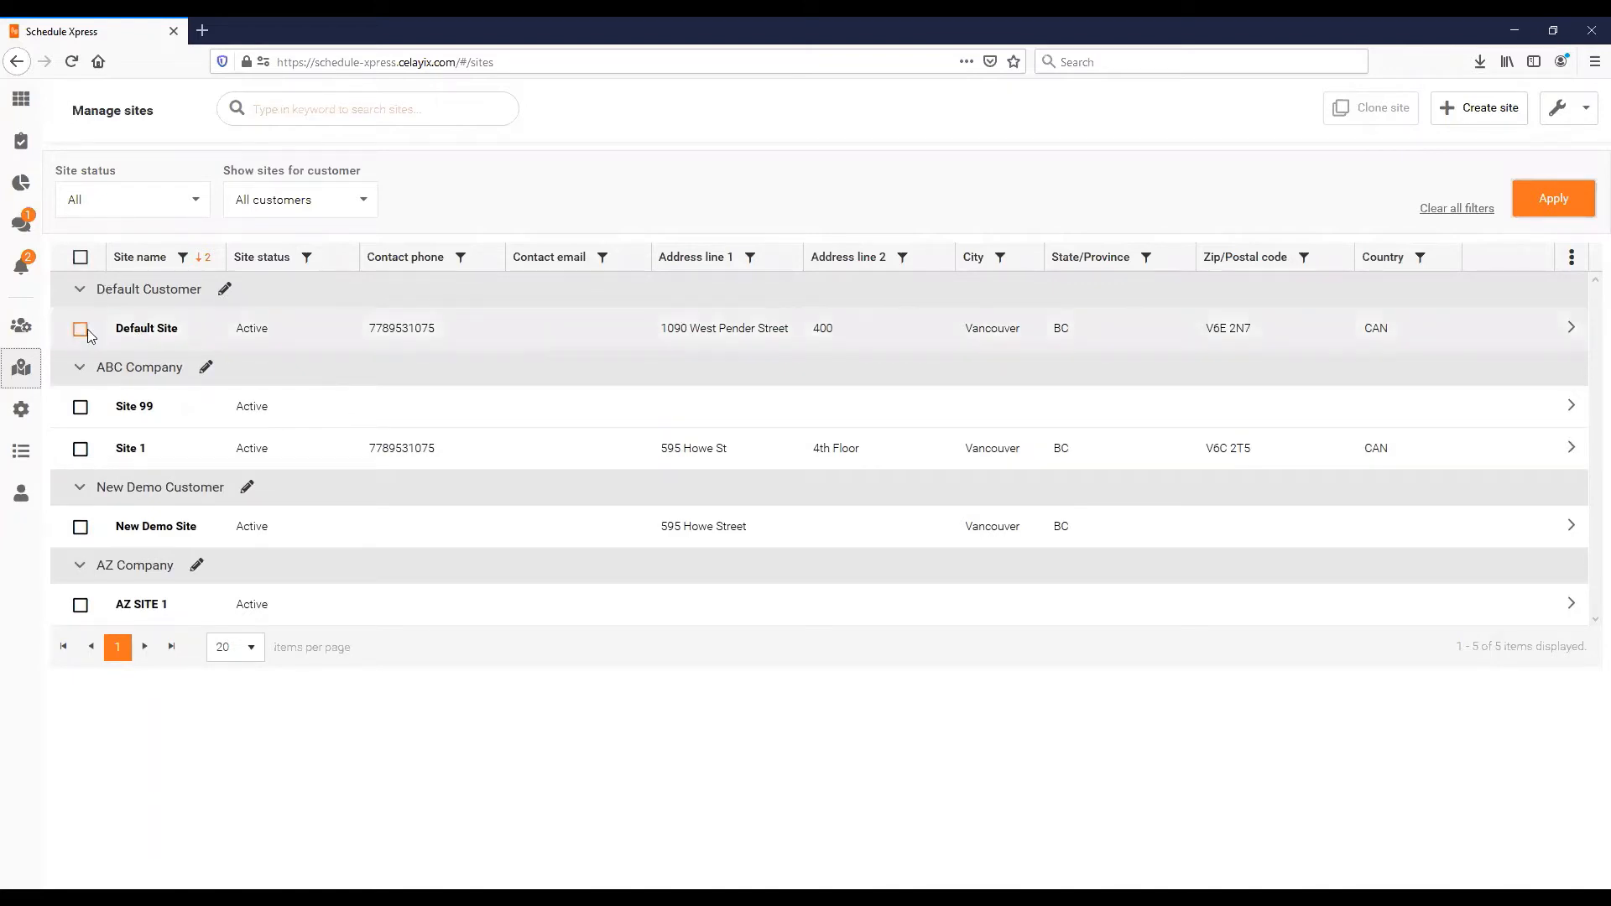
pyautogui.click(81, 291)
pyautogui.click(80, 290)
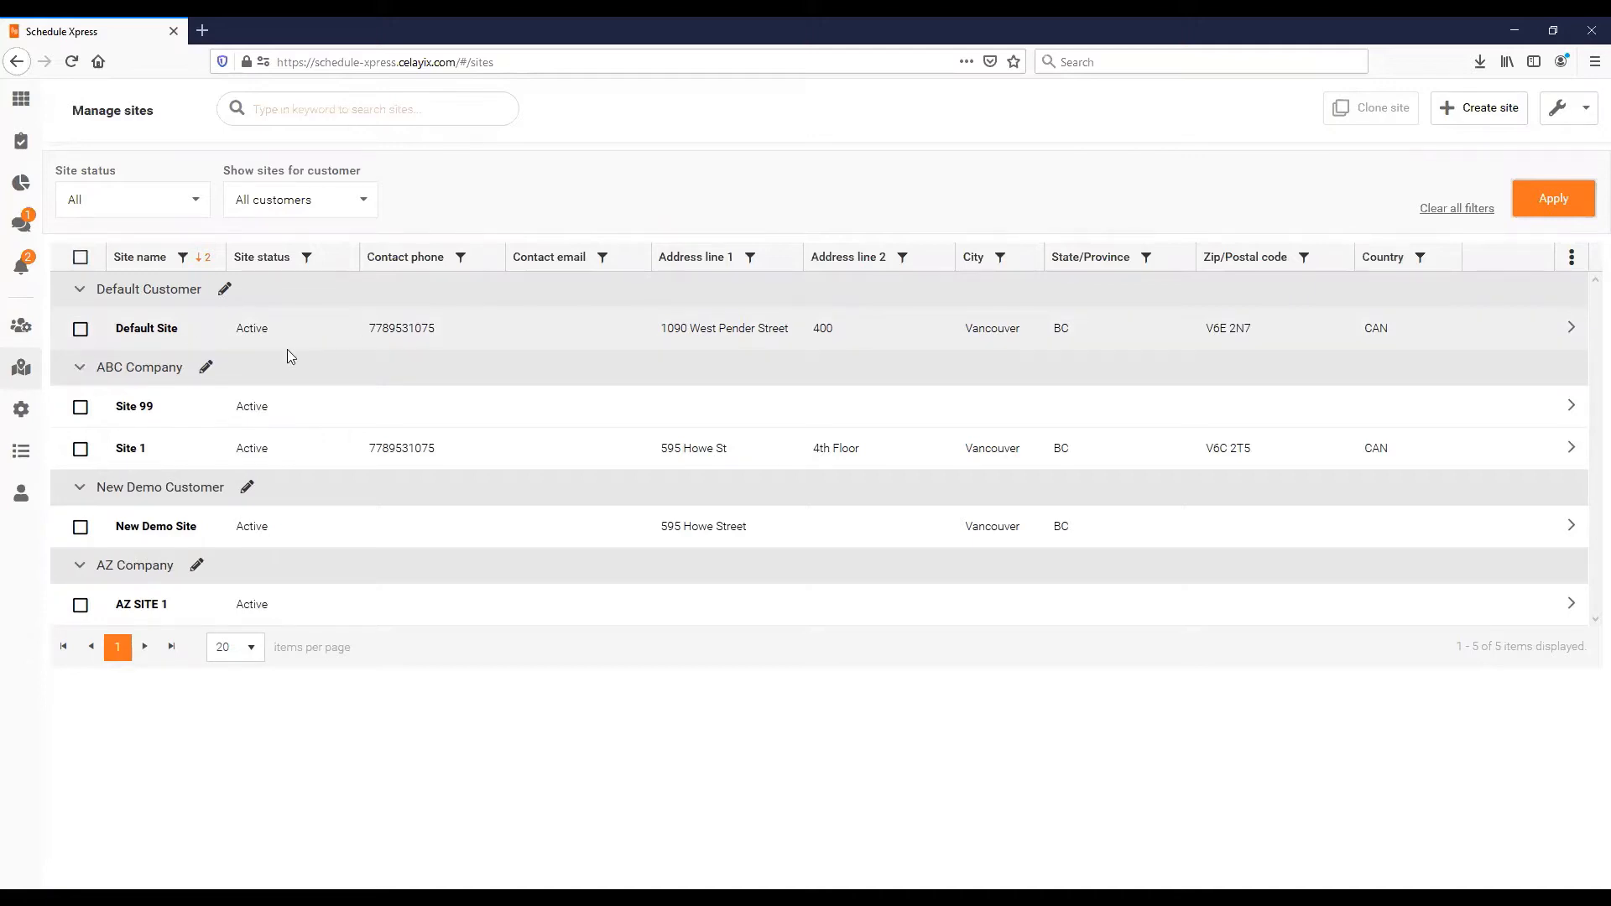
# - Start a new site named New Demo Site and assign it to New Demo Customer
pyautogui.click(1467, 123)
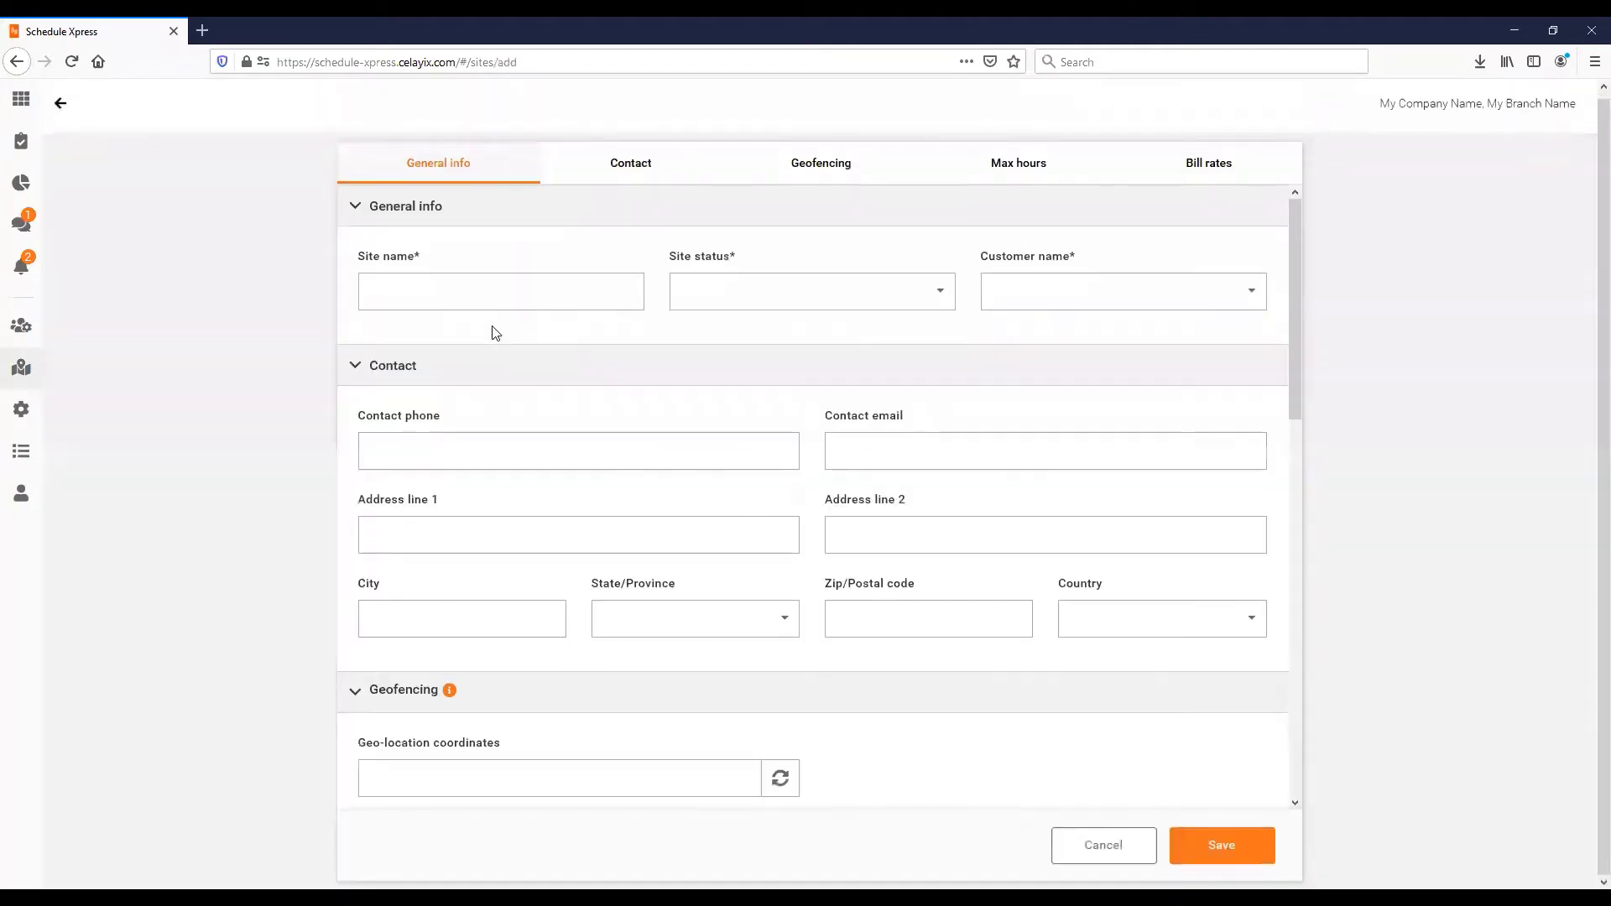
pyautogui.click(438, 290)
pyautogui.write('N')
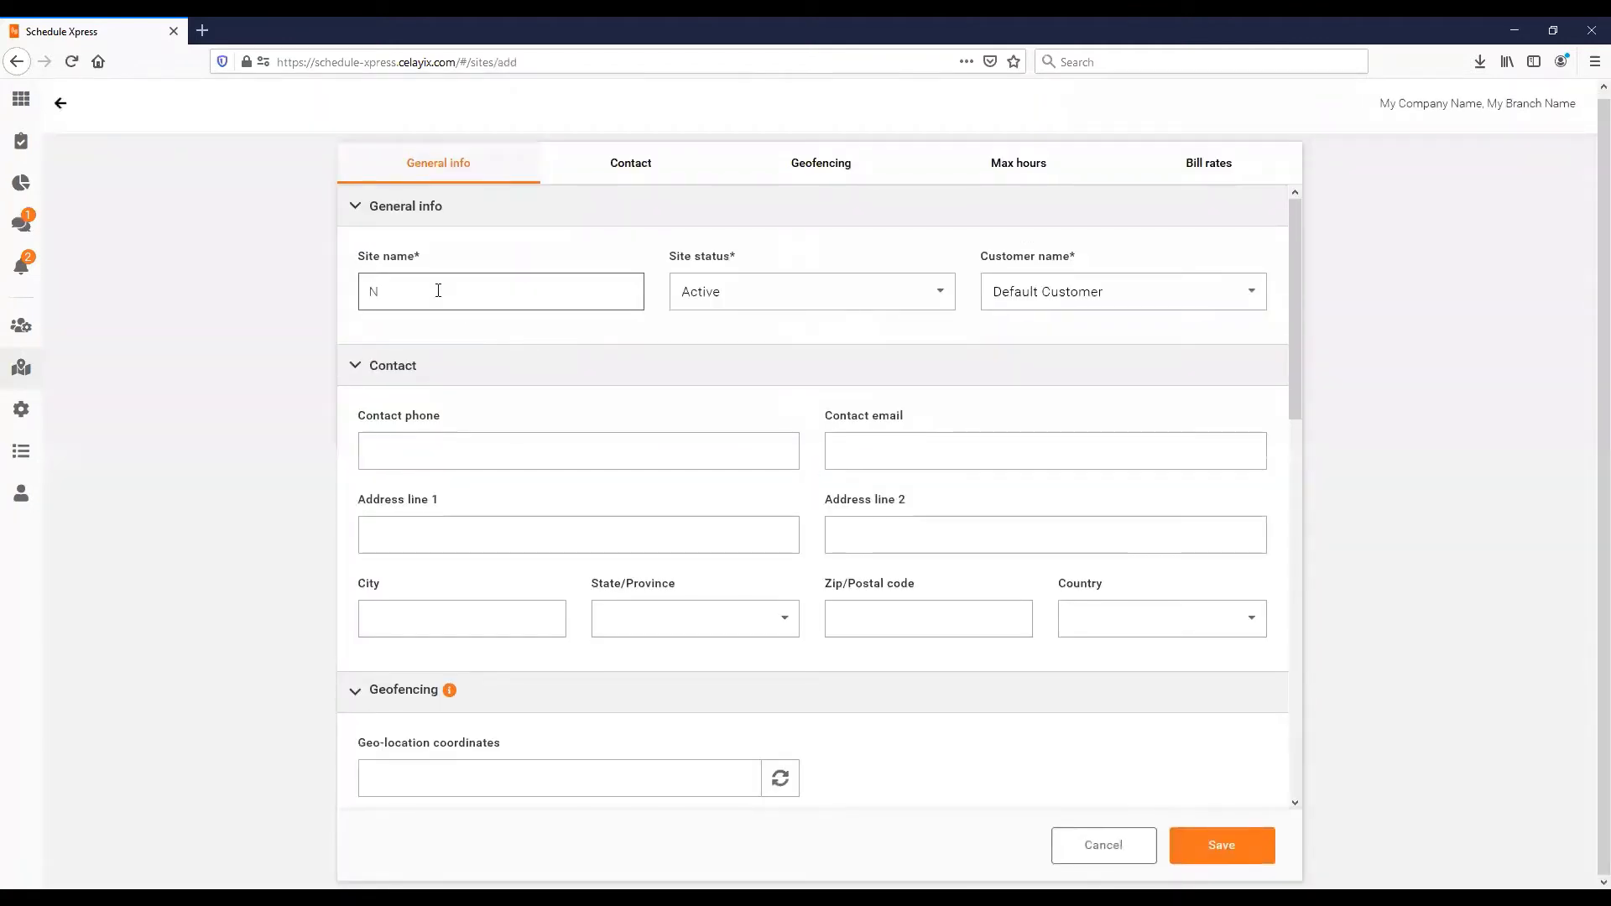
pyautogui.write('ew Demo S')
pyautogui.write('tie')
pyautogui.write('ite')
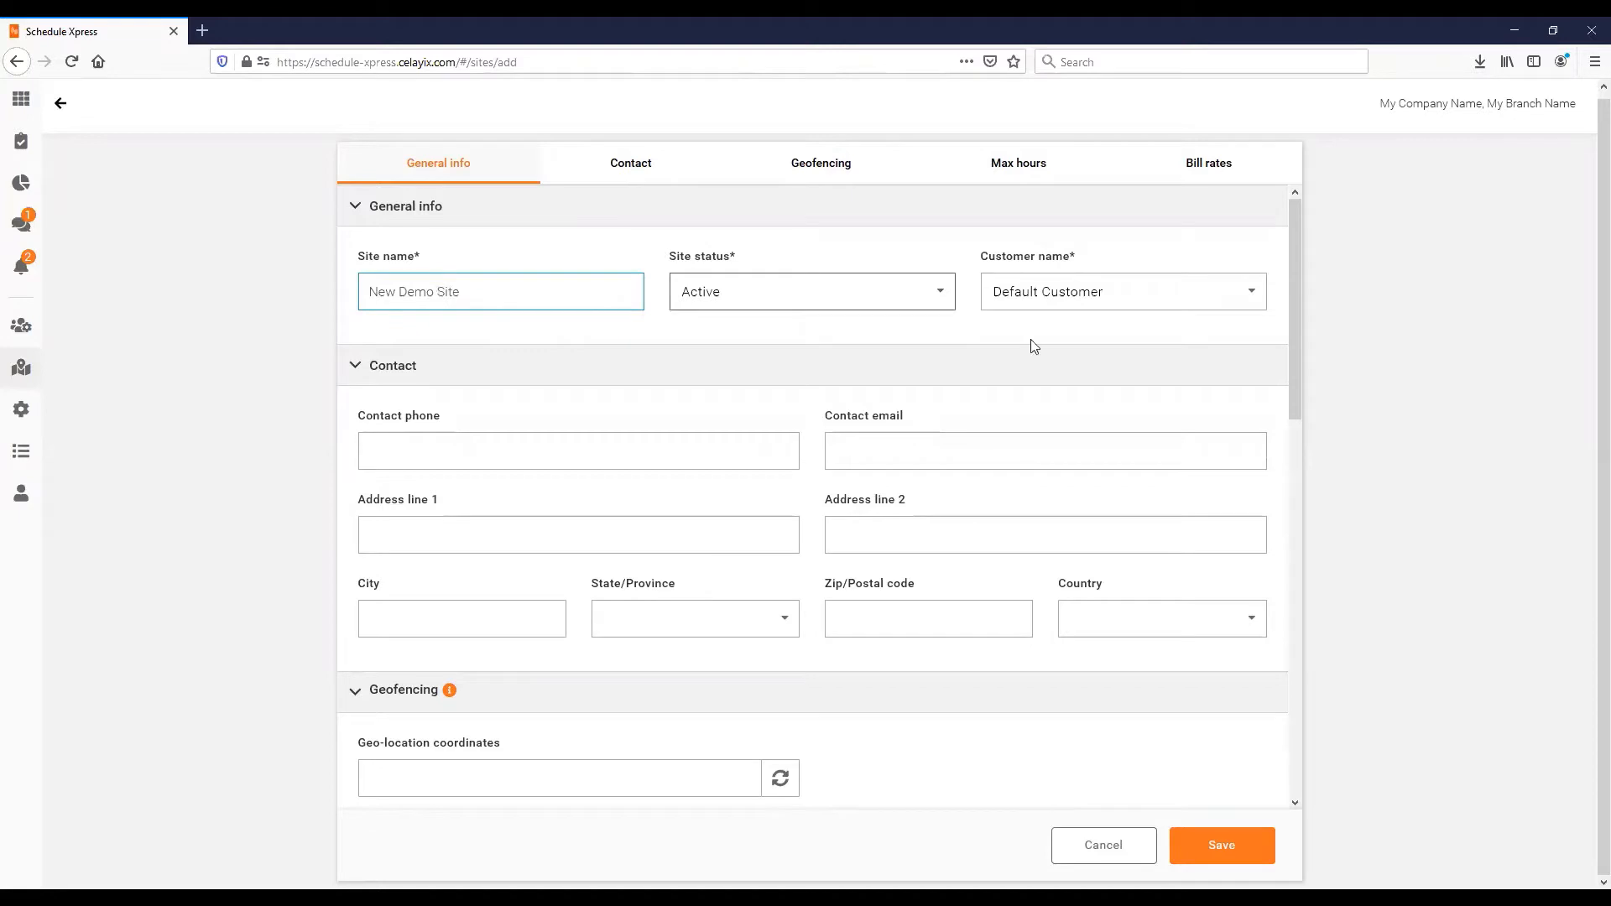
pyautogui.click(1062, 294)
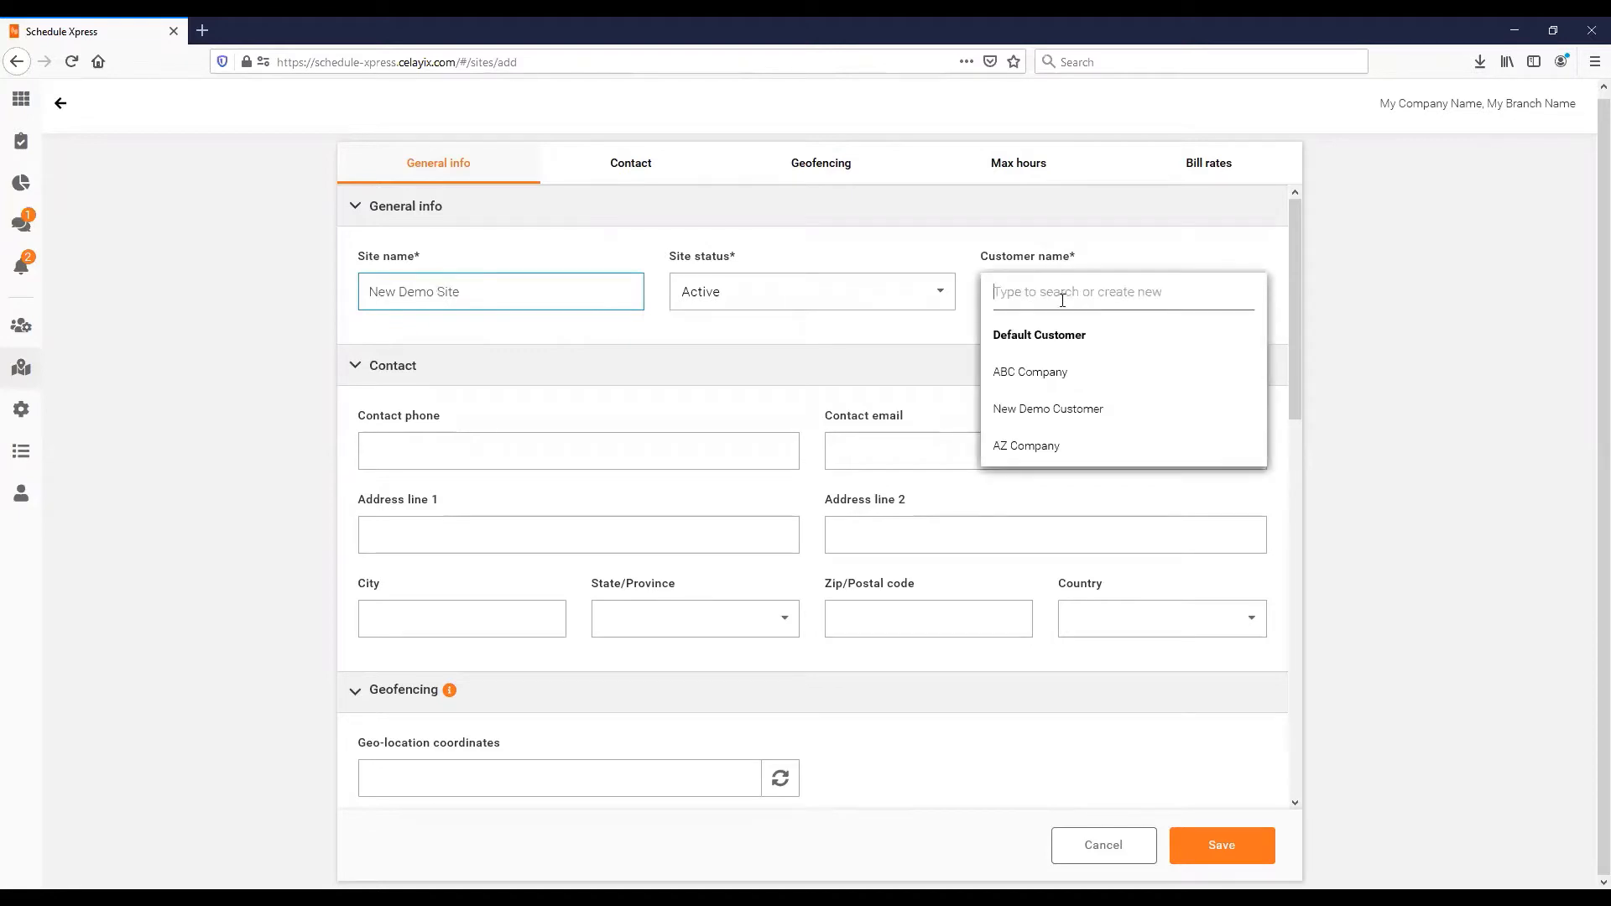
pyautogui.click(1031, 418)
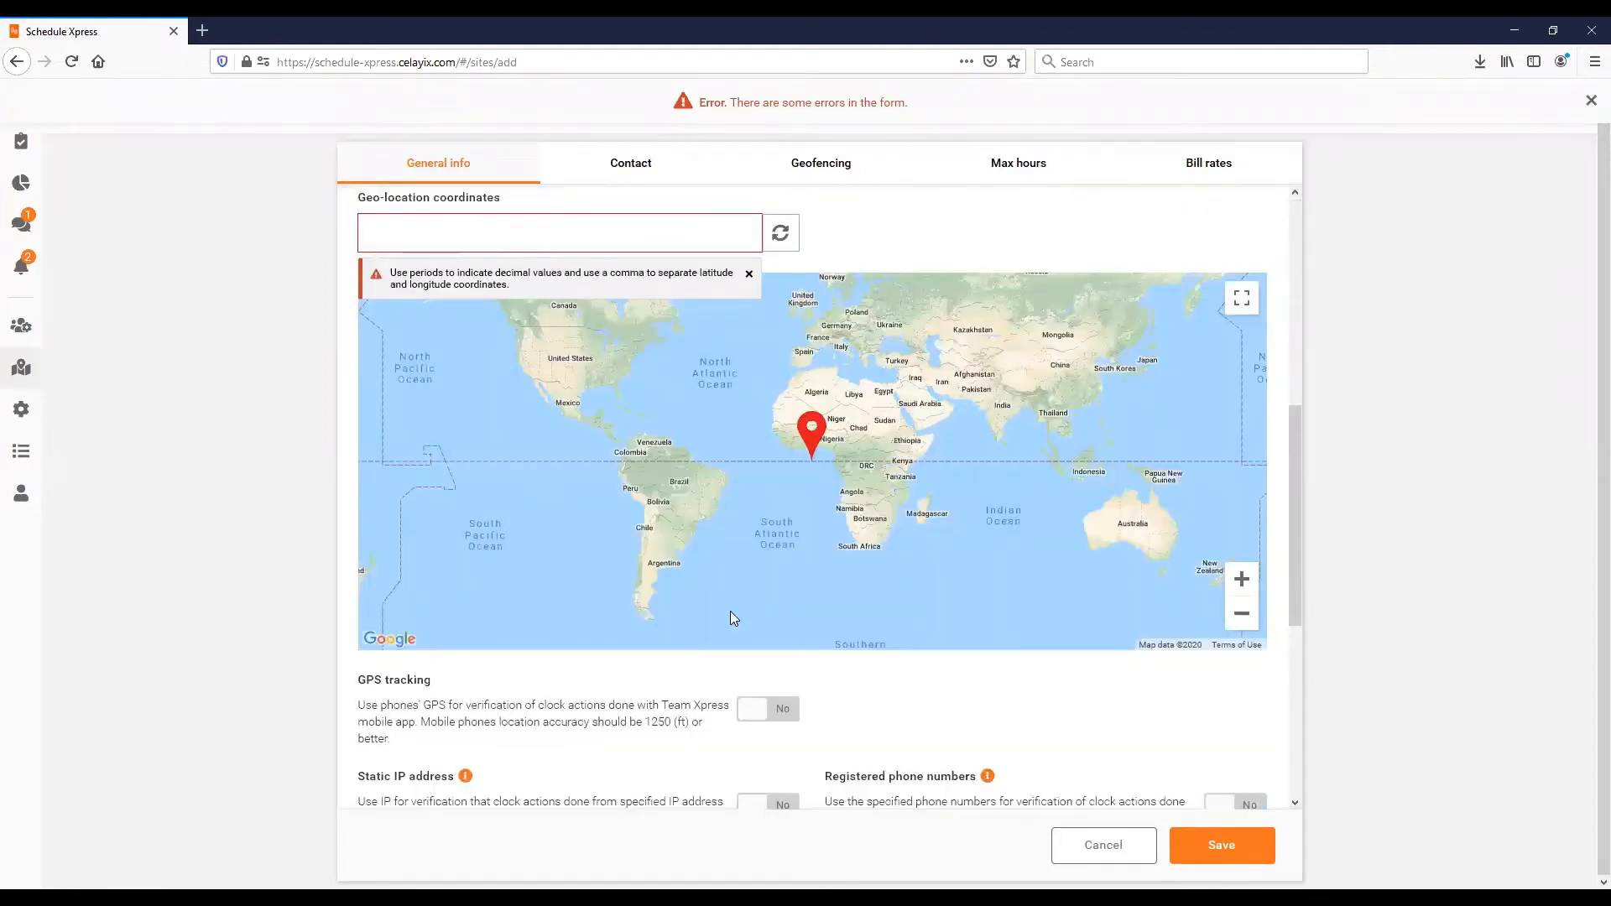
# - Try the coordinate lookup, then dismiss the form and geo-location error messages
pyautogui.click(784, 246)
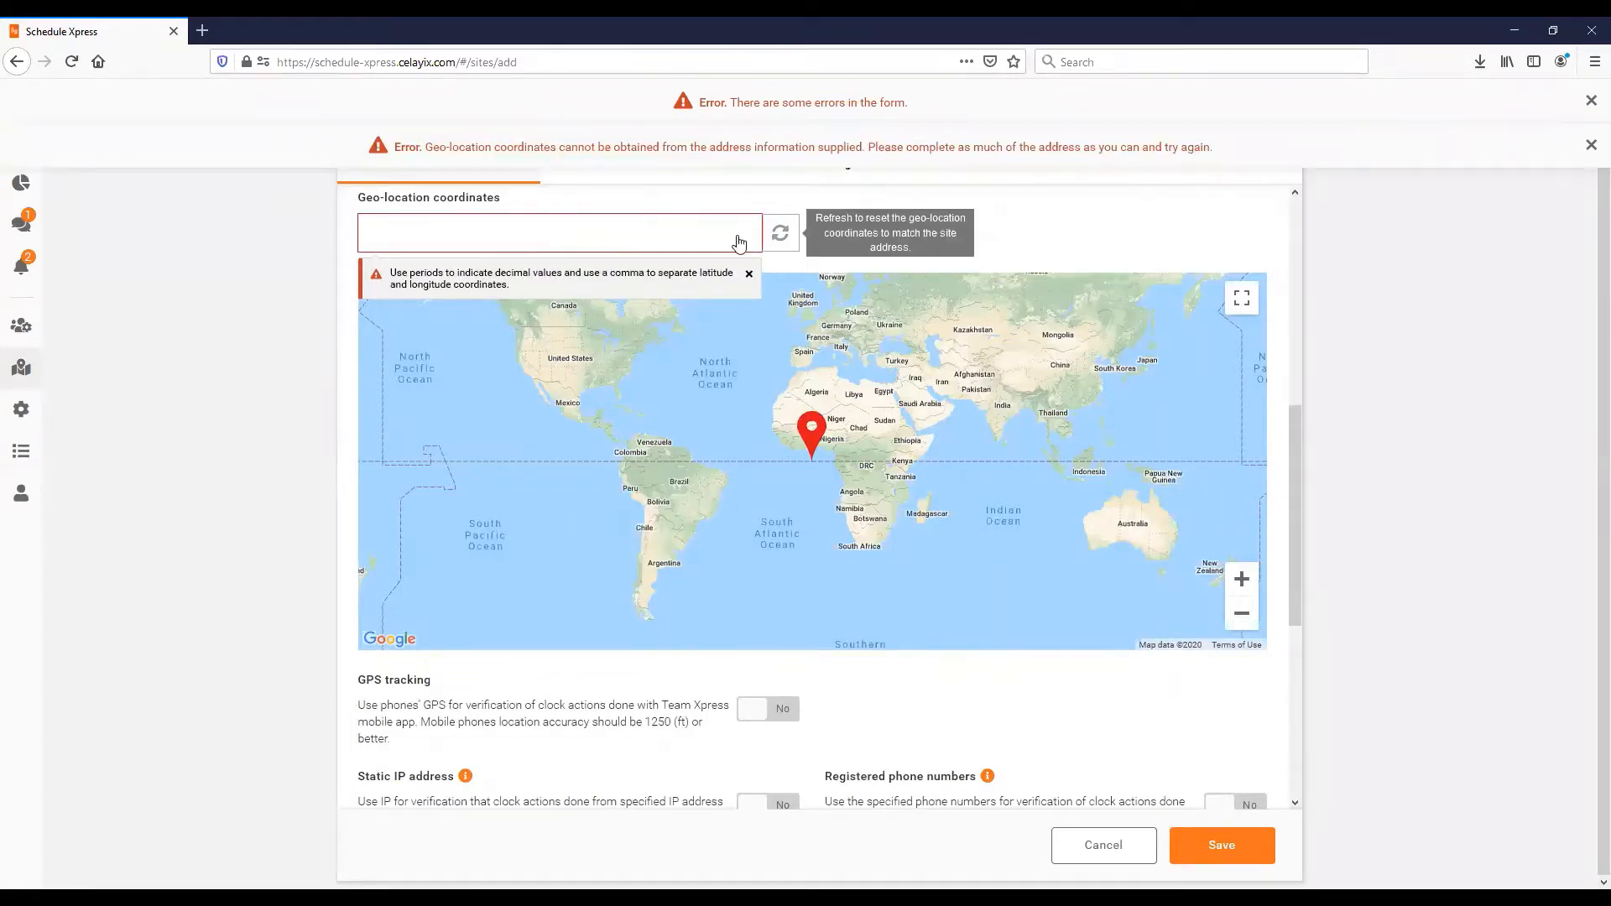
pyautogui.scroll(4, 553, 396)
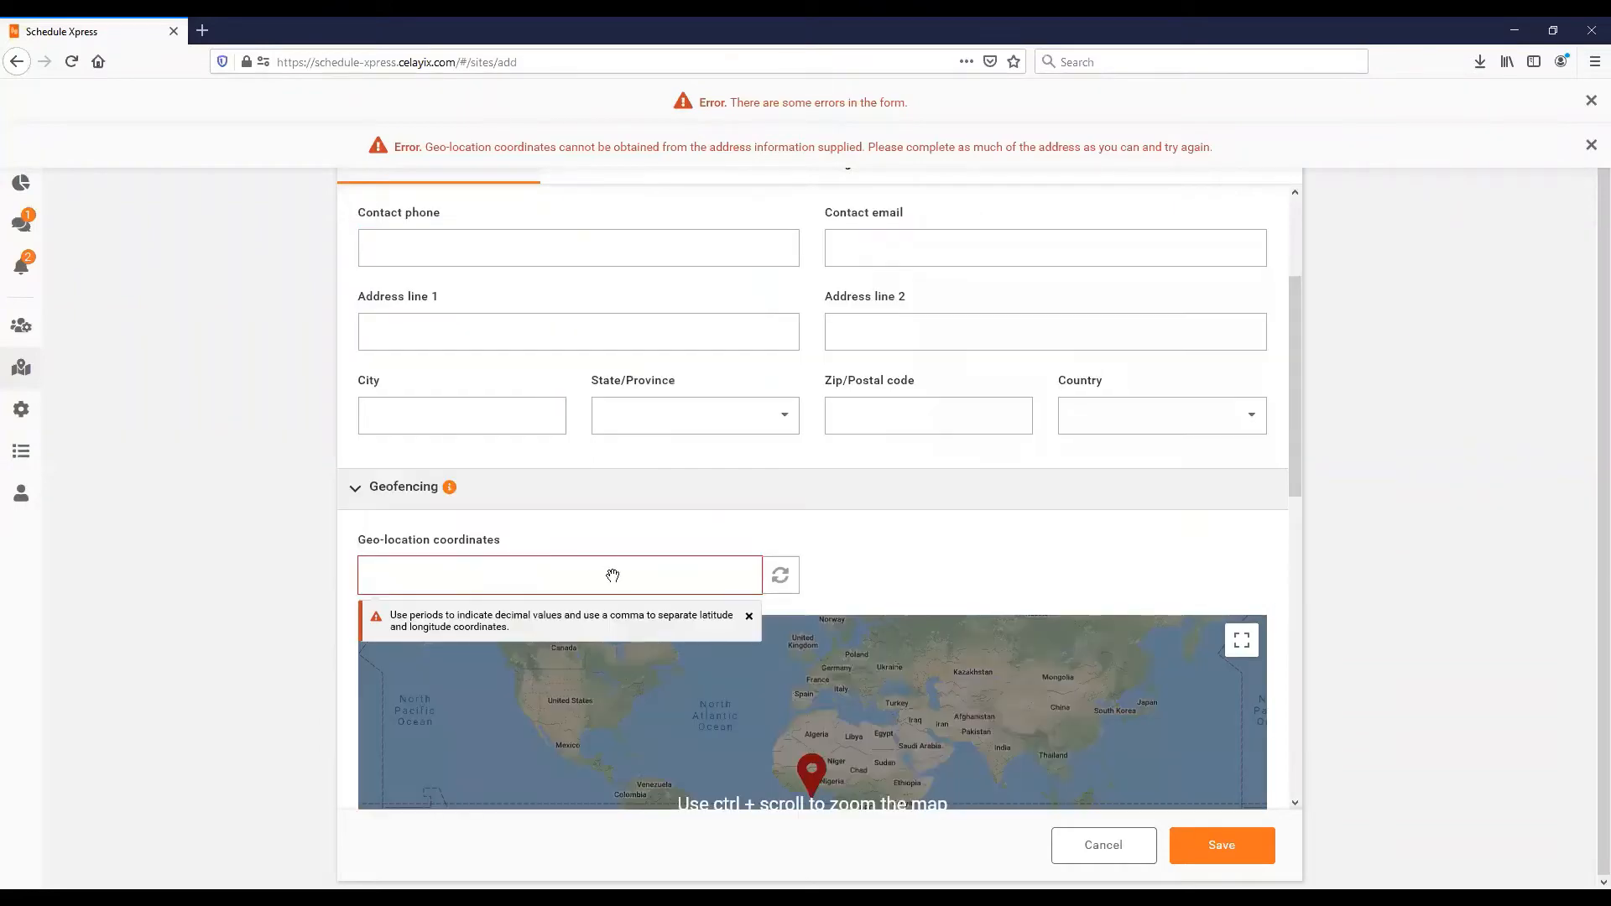
pyautogui.scroll(-3, 612, 571)
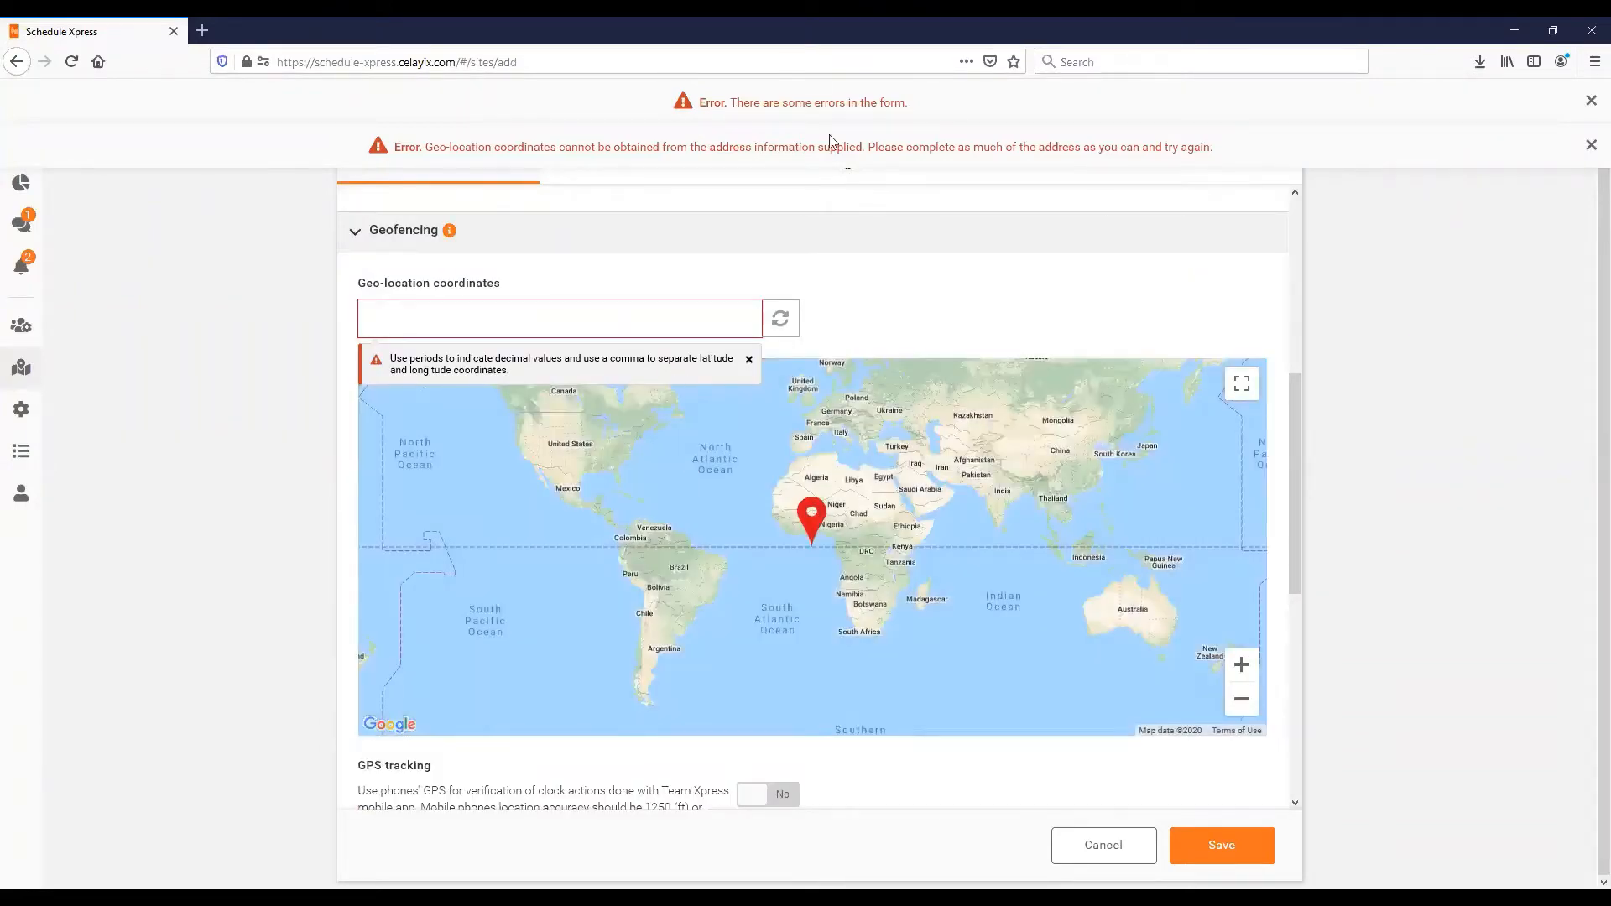
pyautogui.click(1591, 146)
pyautogui.click(1591, 101)
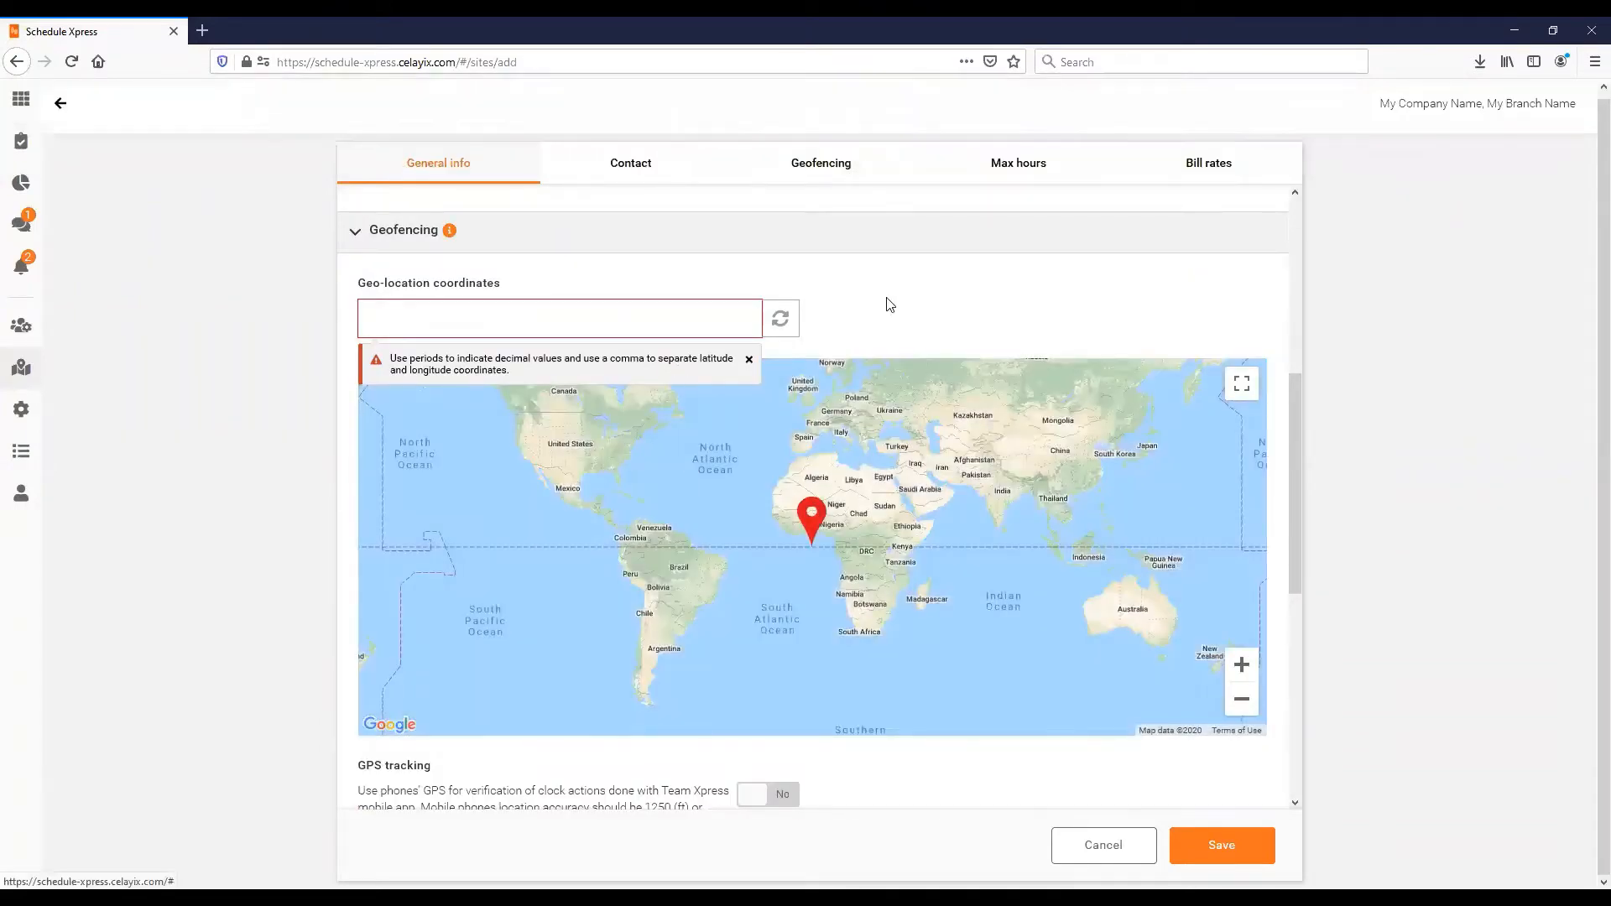
pyautogui.scroll(2, 795, 335)
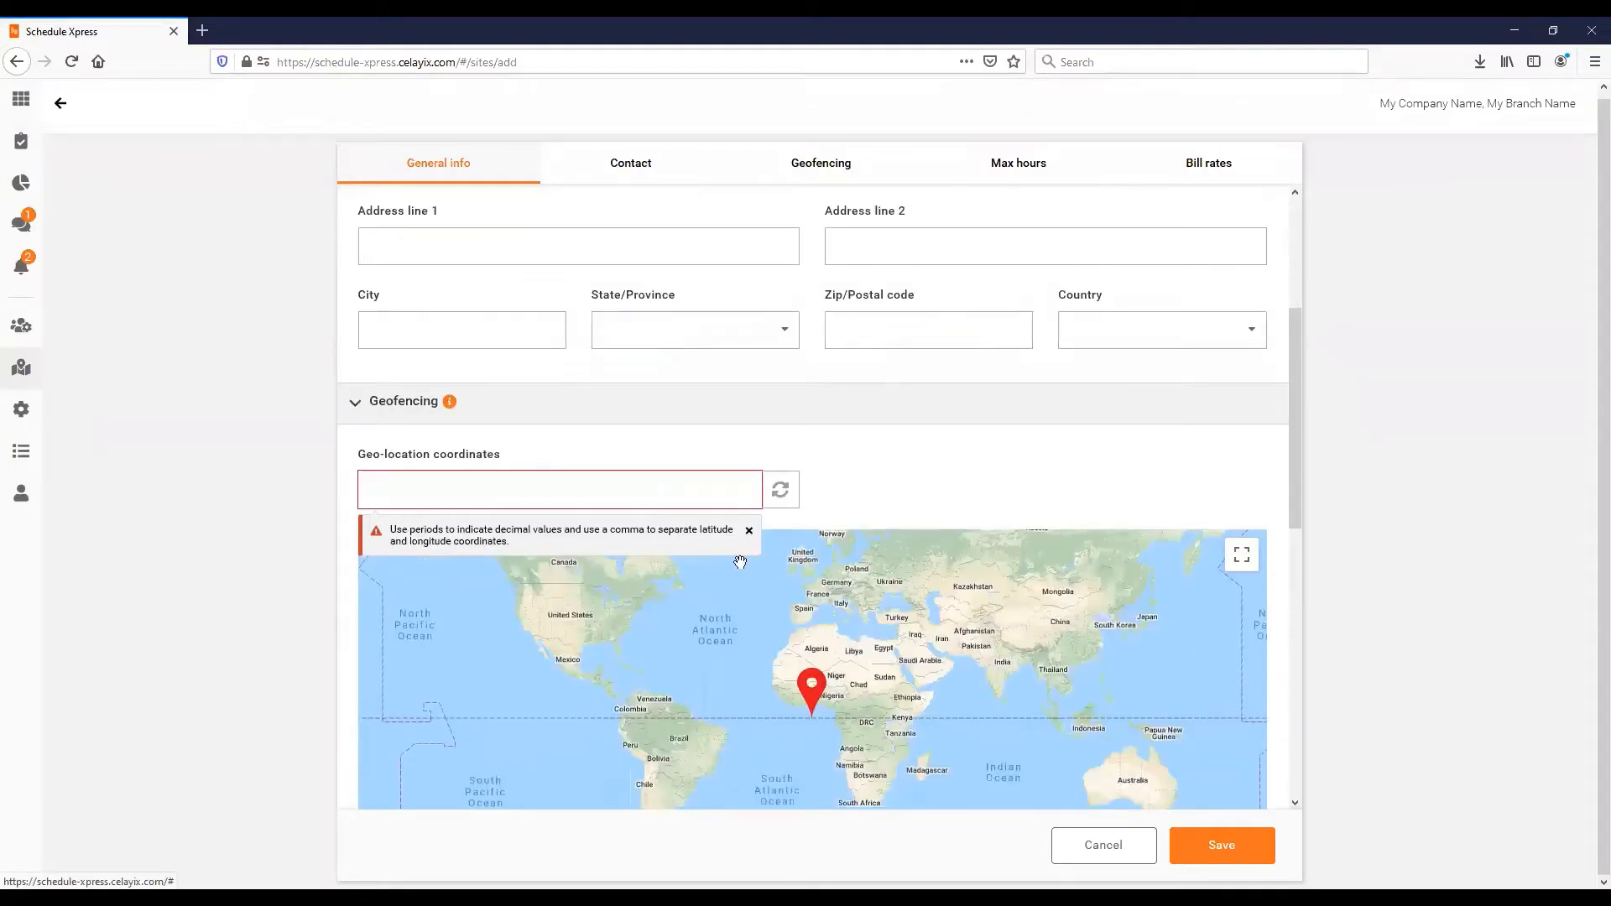
pyautogui.scroll(2, 740, 561)
pyautogui.click(473, 422)
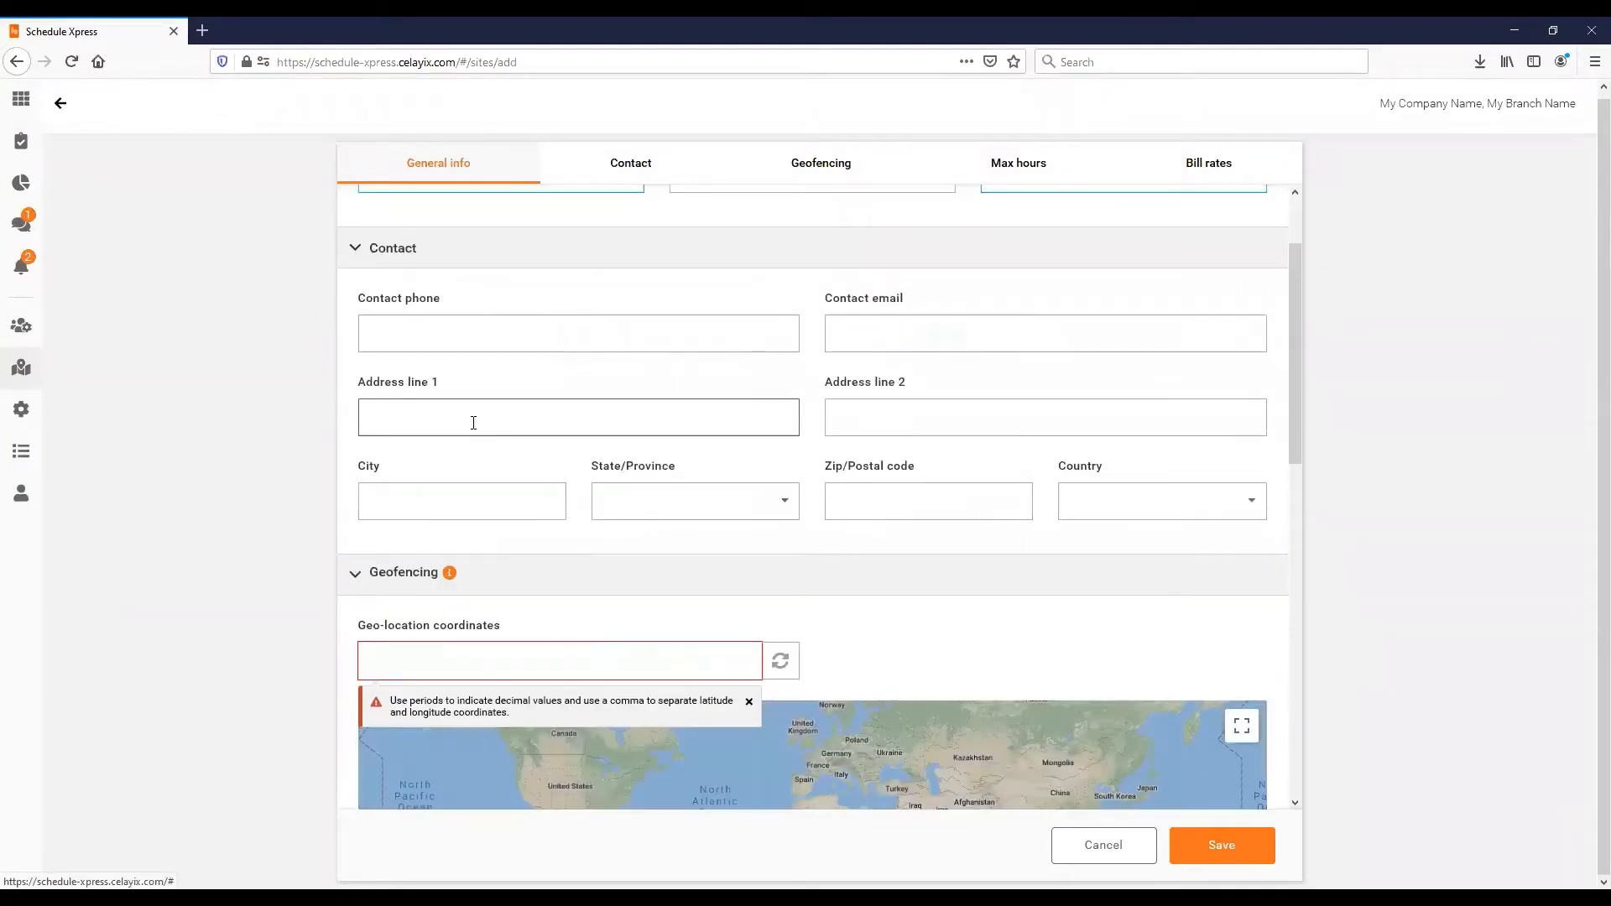
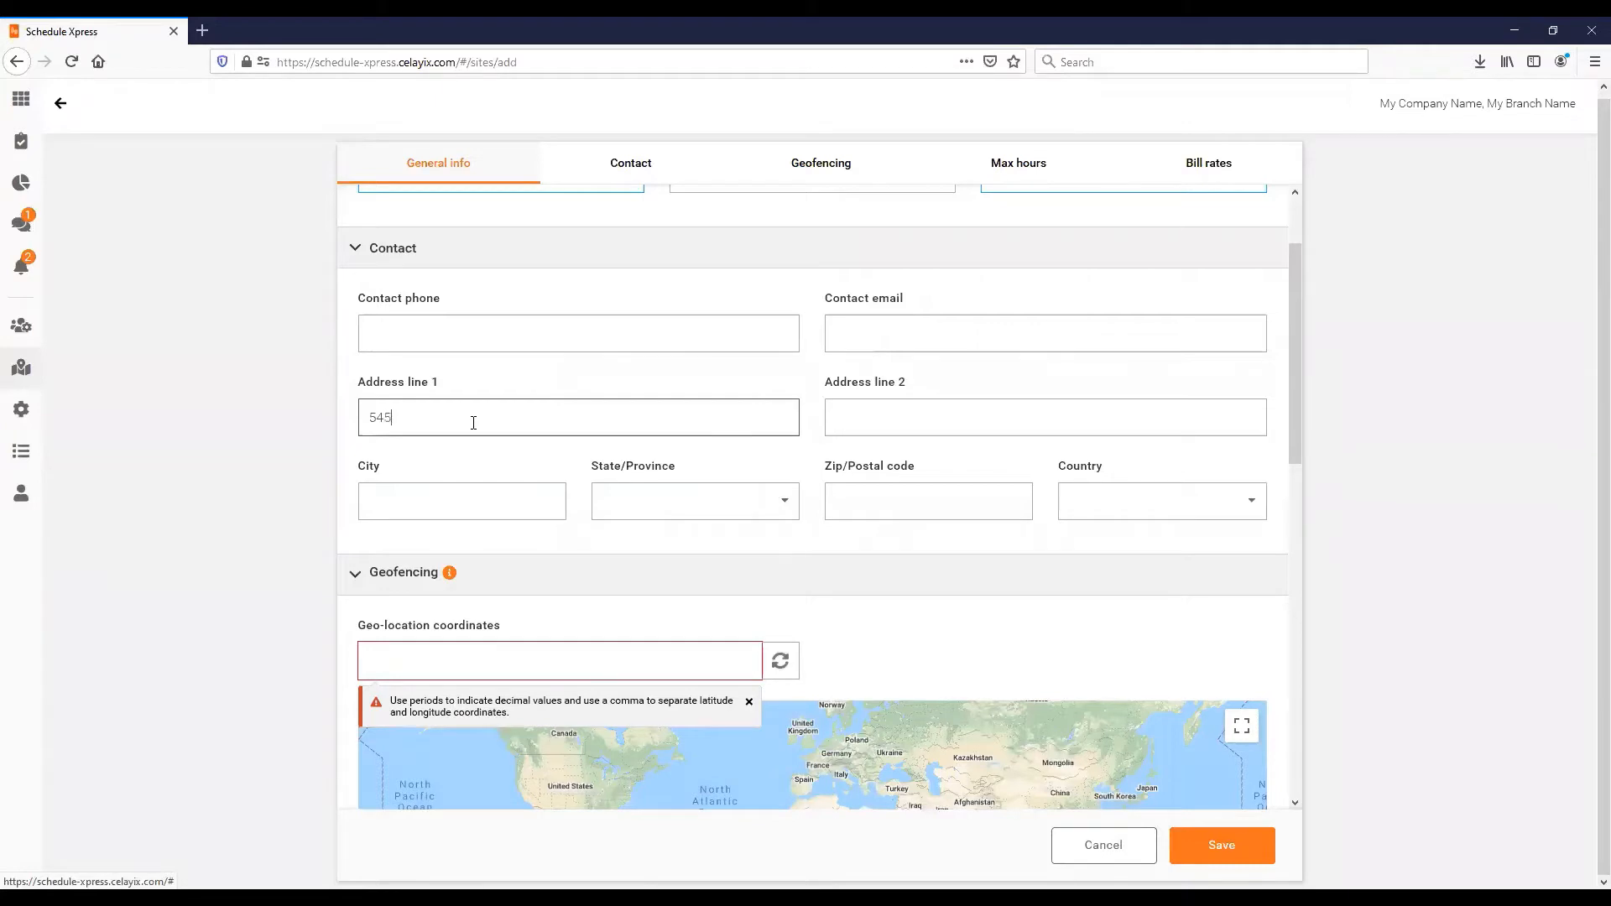
pyautogui.press('Tab')
pyautogui.press('Tab')
pyautogui.write('V')
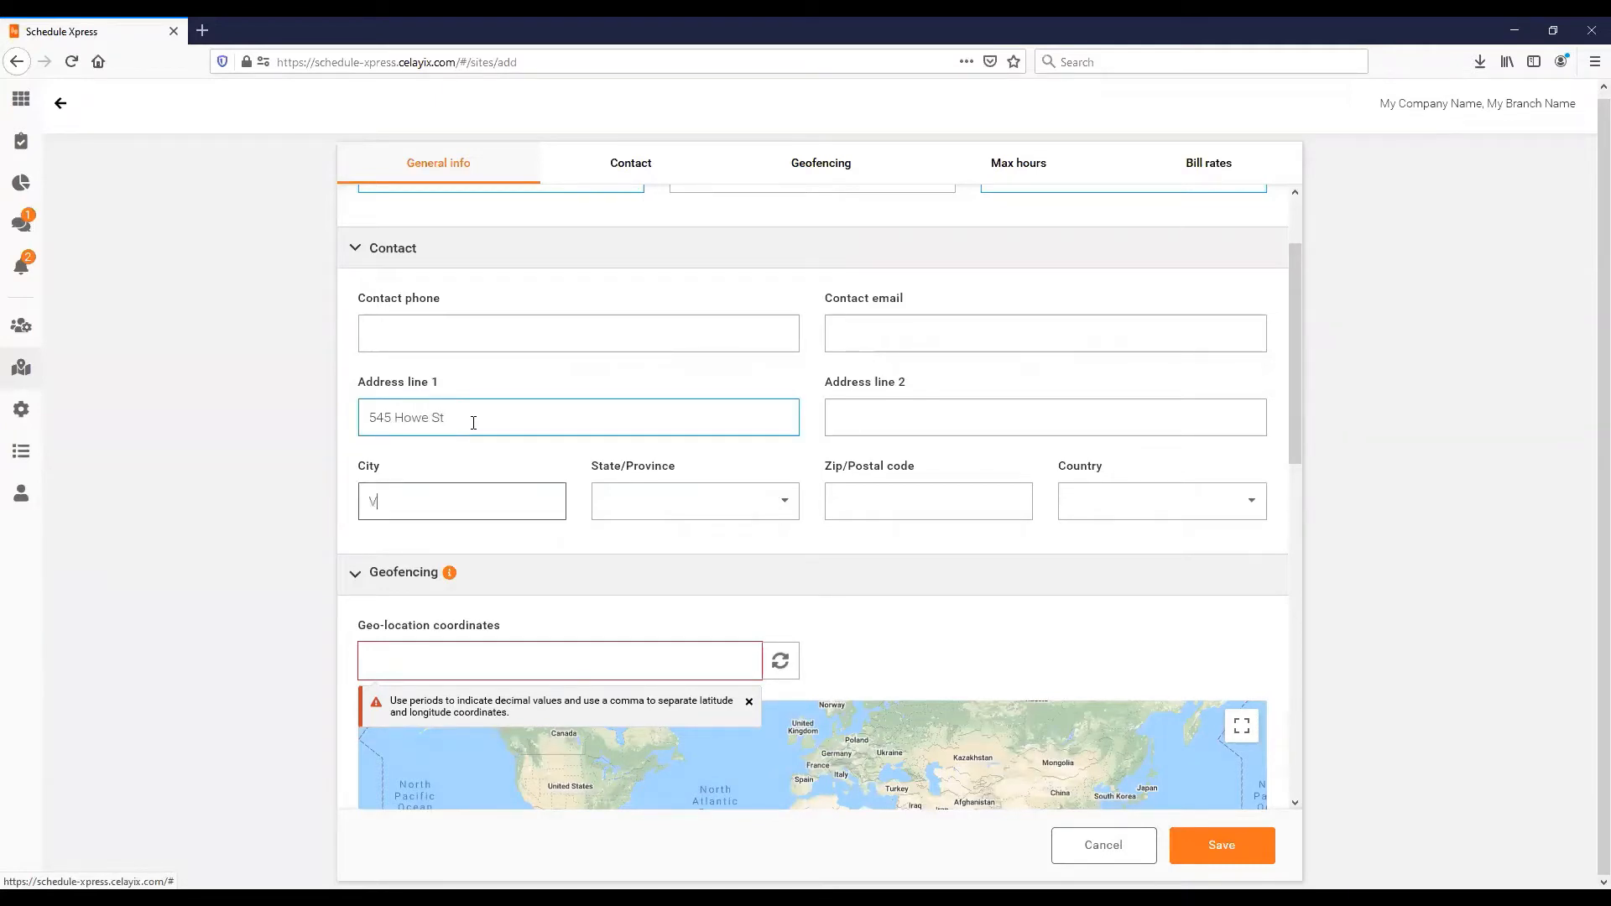
pyautogui.write('ancouver')
pyautogui.press('Tab')
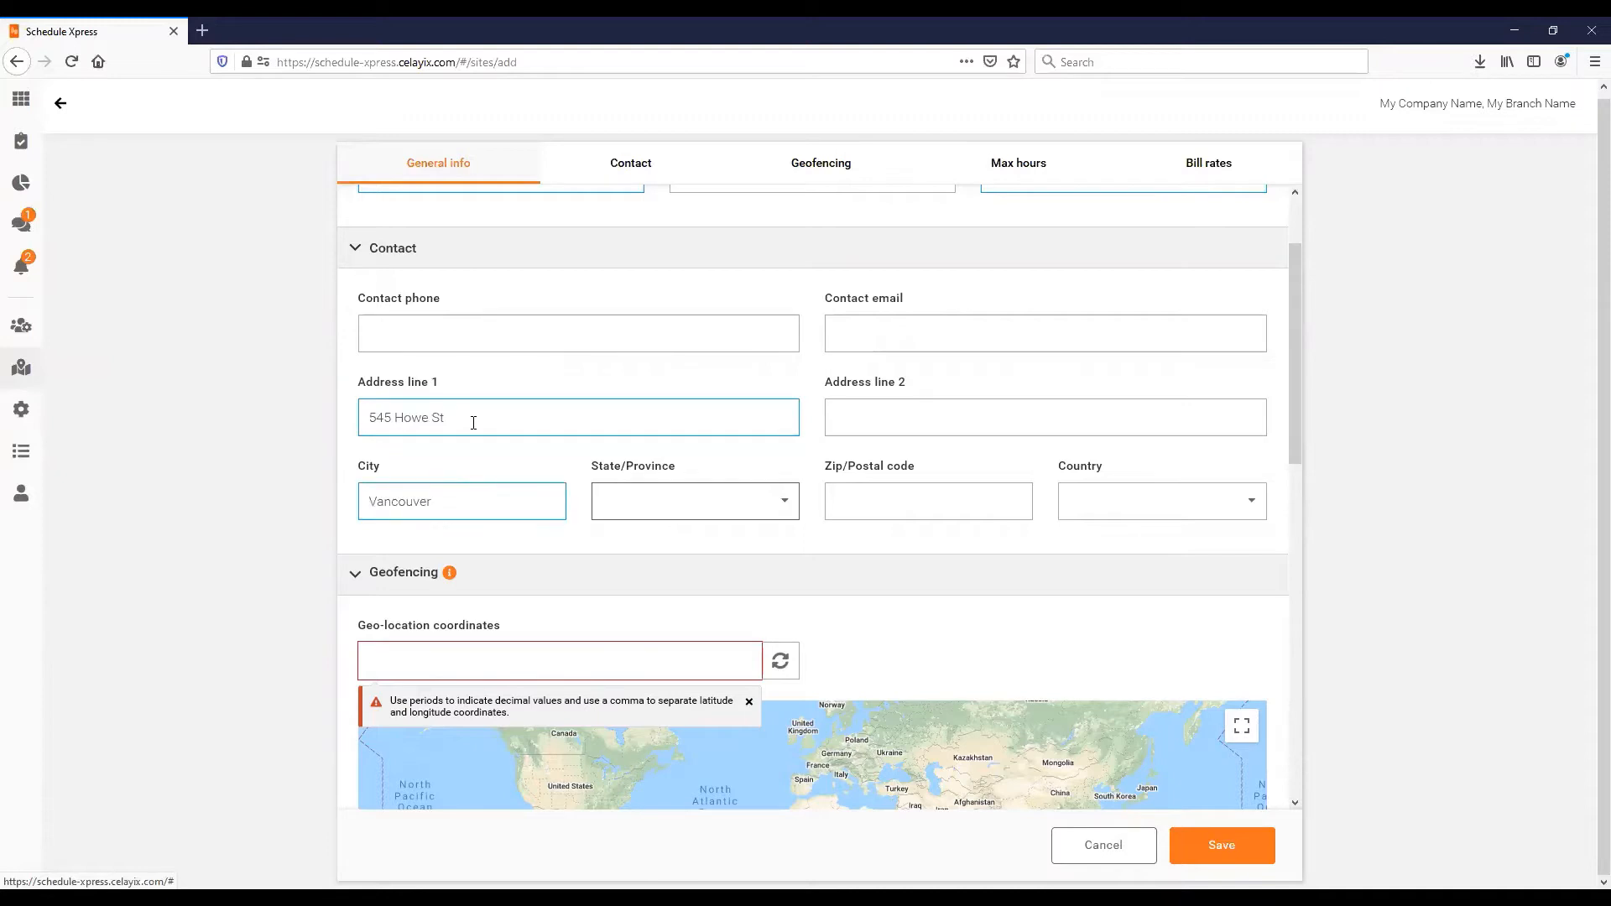
pyautogui.click(794, 507)
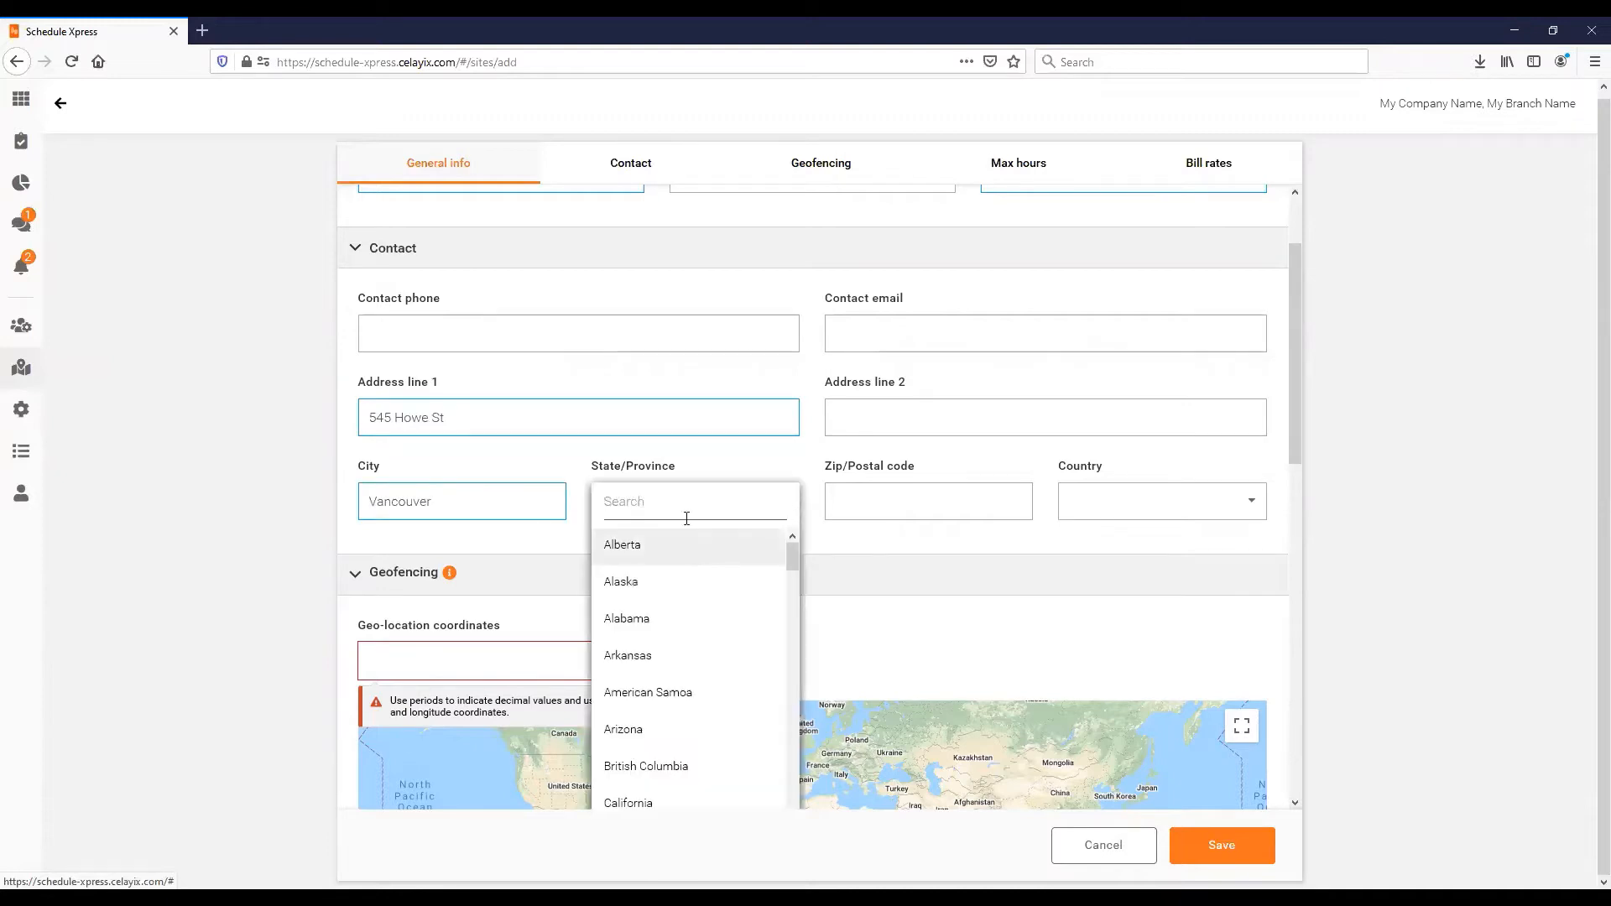
pyautogui.write('Briti')
pyautogui.click(675, 545)
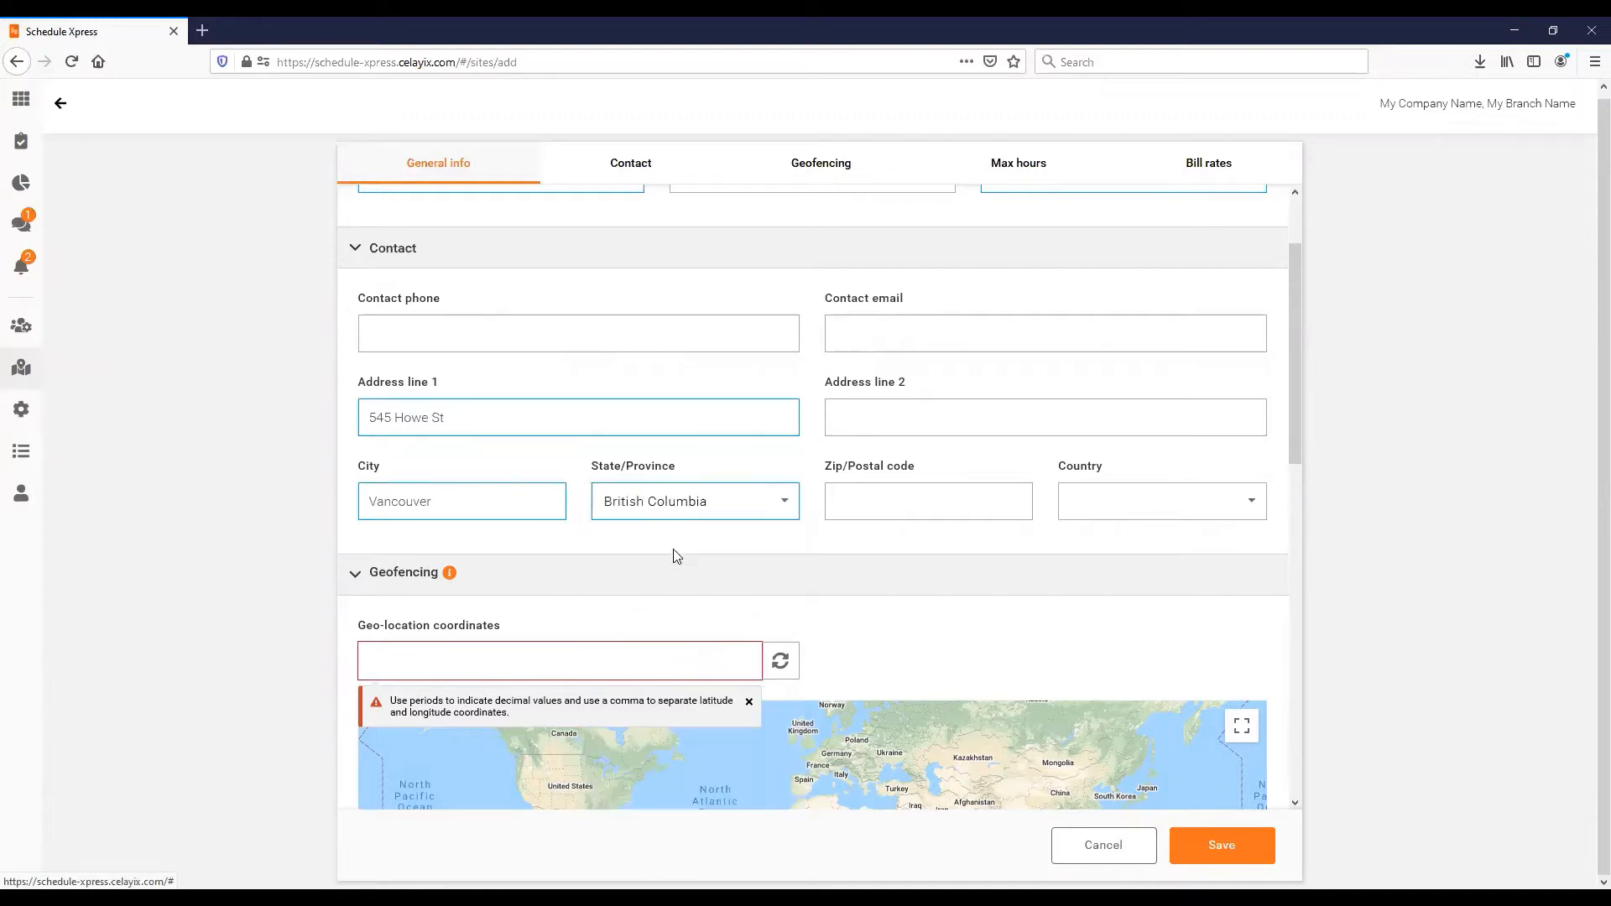
# - Enter postal code V5H 1P5 and fill in the coordinates from the address
pyautogui.click(965, 499)
pyautogui.write('V5H 1P%')
pyautogui.press('BackSpace')
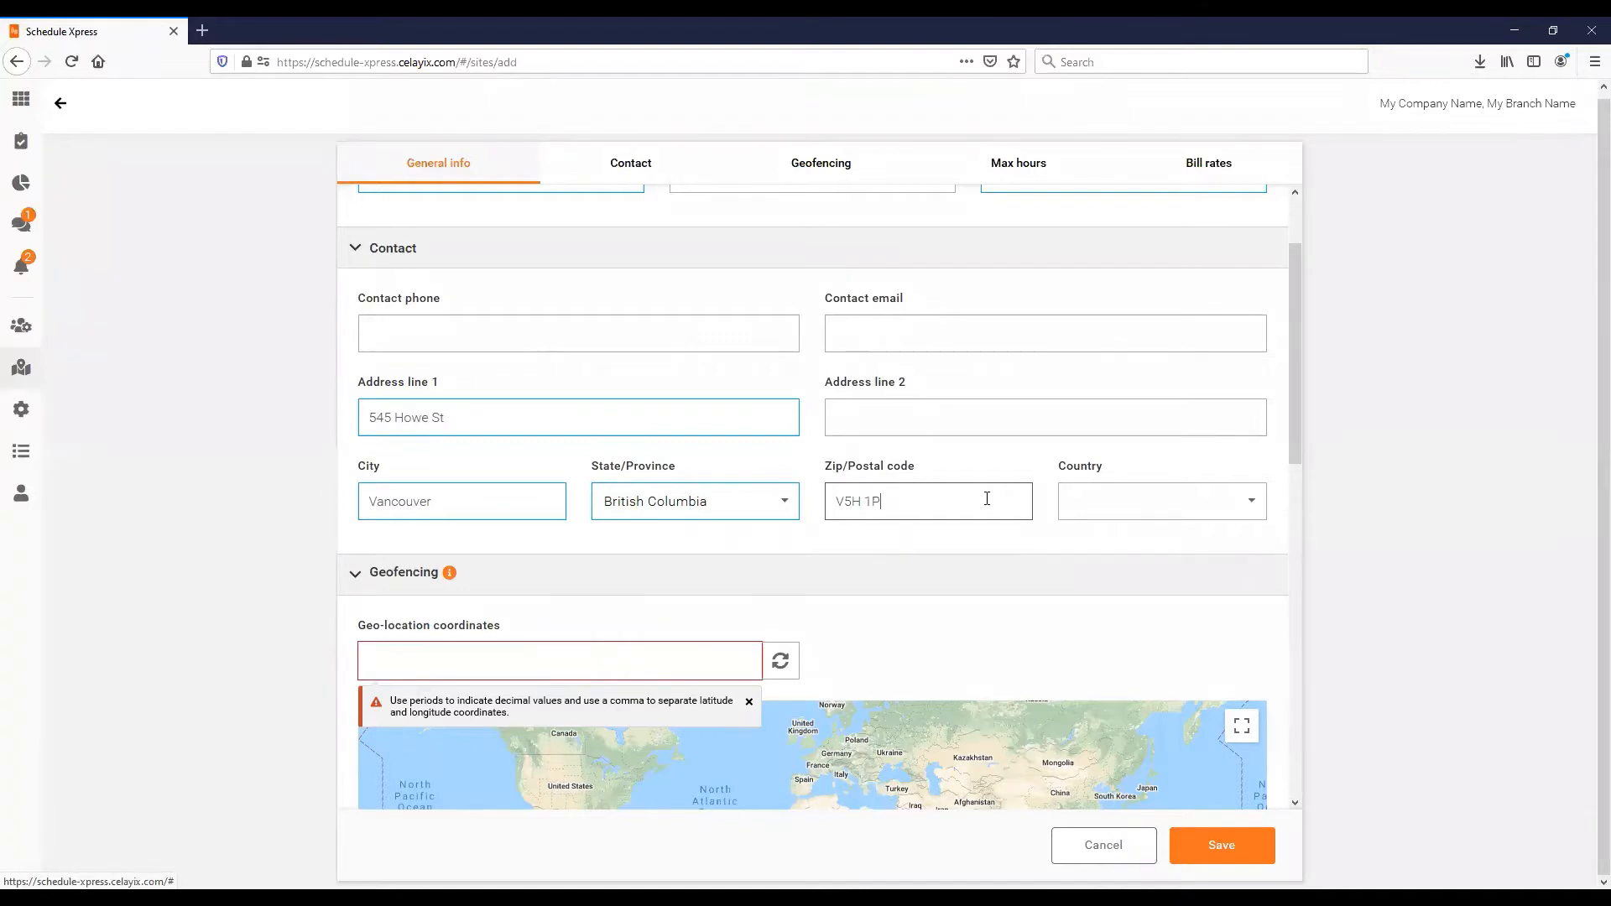
pyautogui.write('5')
pyautogui.click(781, 662)
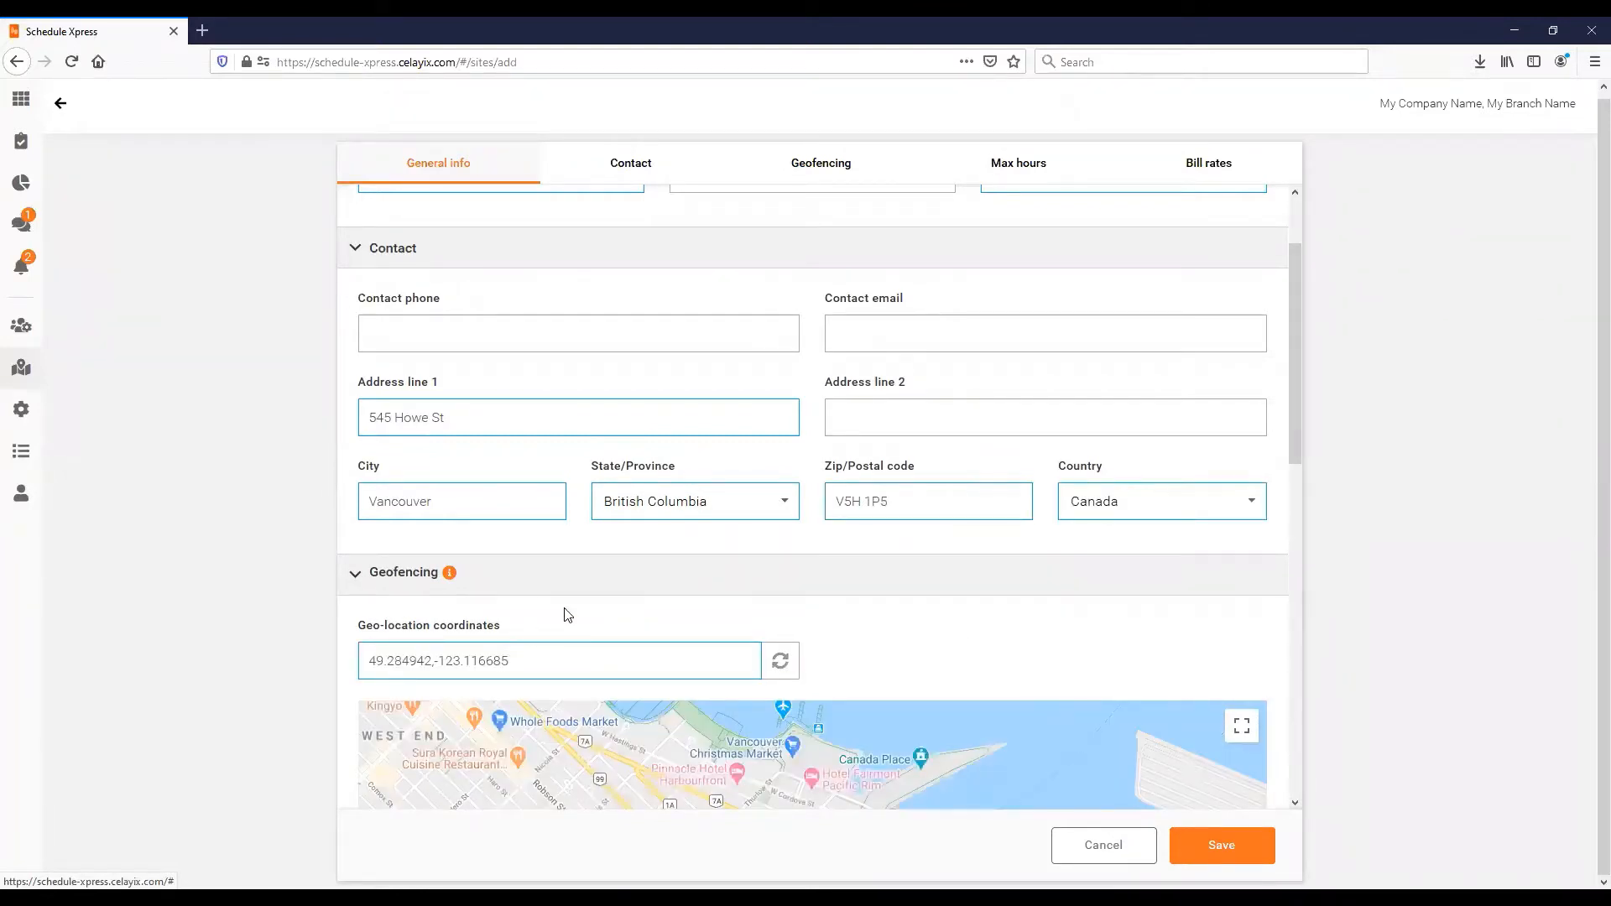
pyautogui.scroll(-1, 560, 615)
pyautogui.scroll(-1, 855, 707)
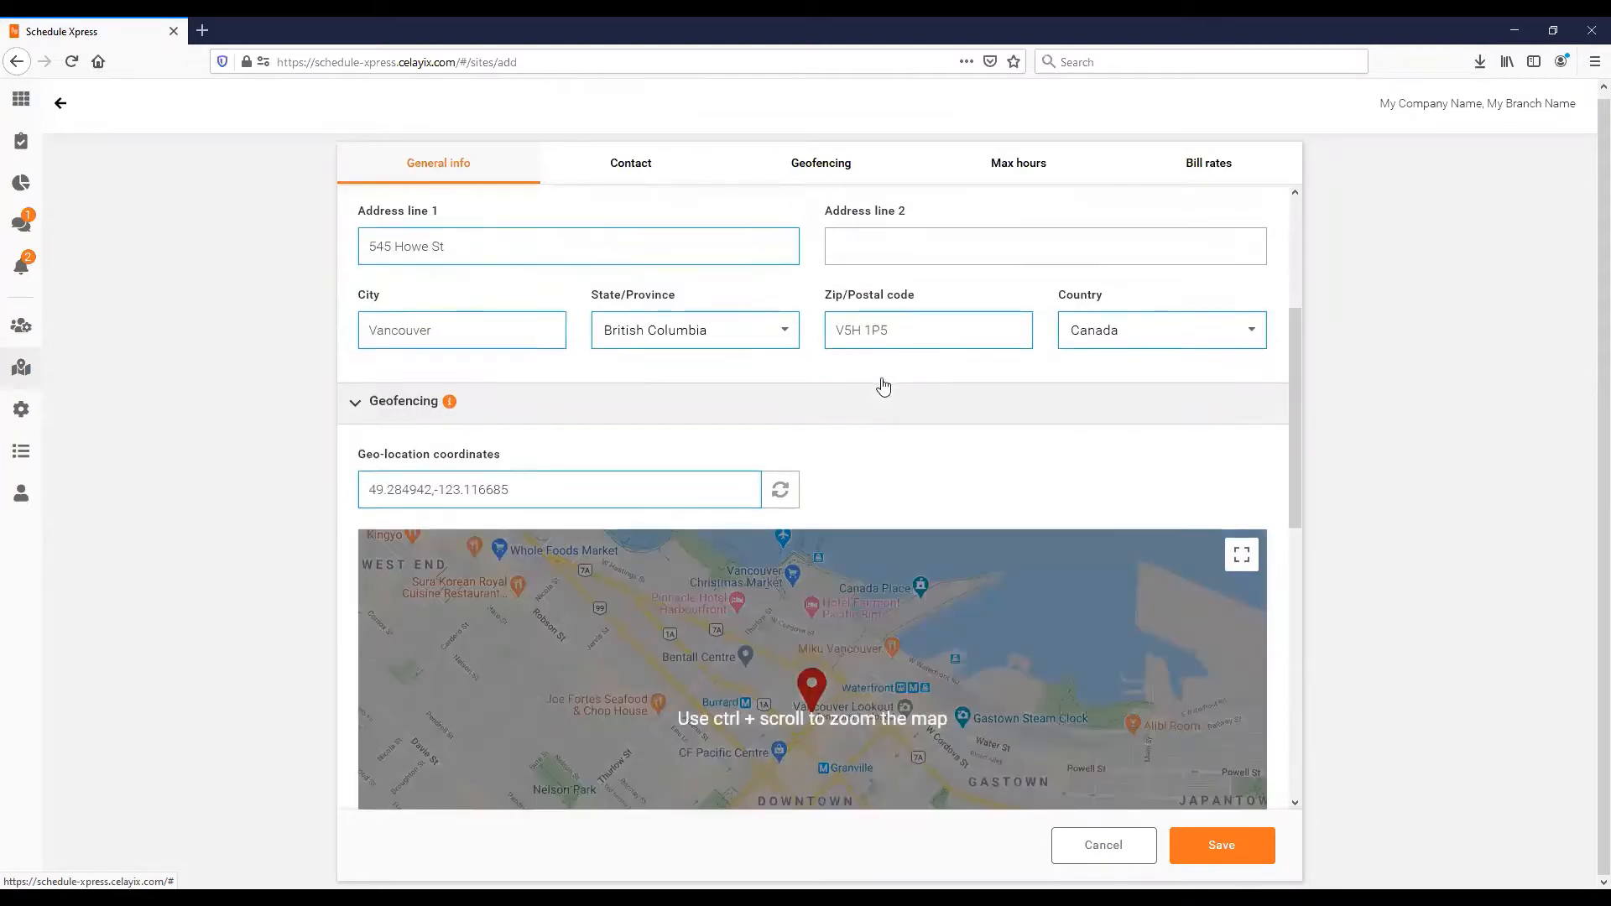
pyautogui.scroll(3, 593, 395)
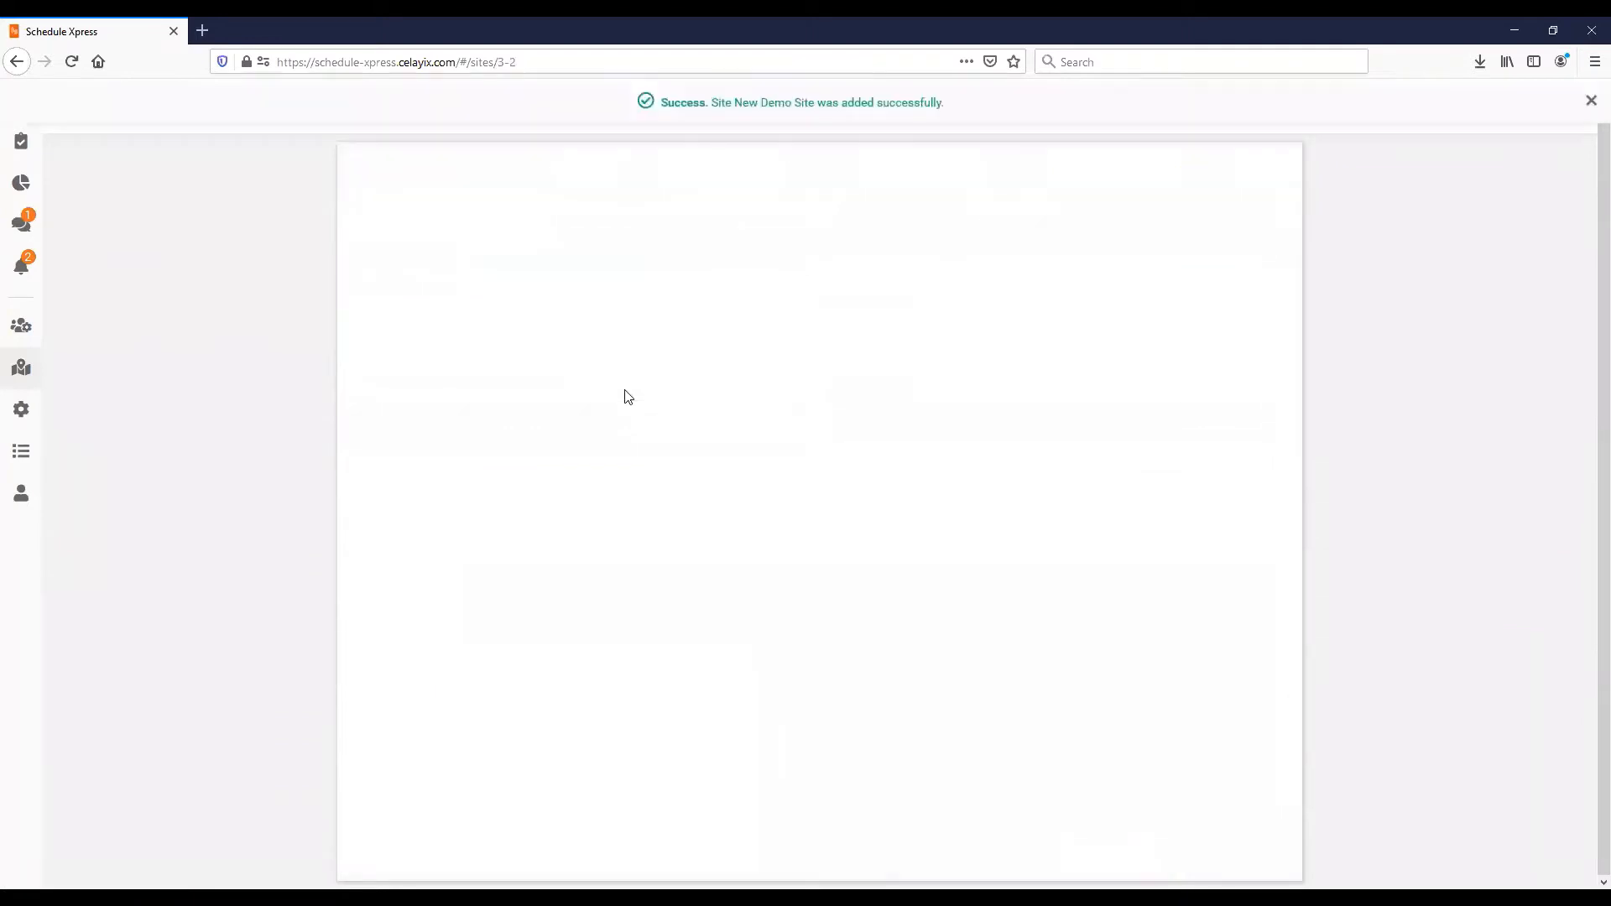
# - Dismiss the success message, look over New Demo Site's details, and return to the sites list
pyautogui.click(1591, 101)
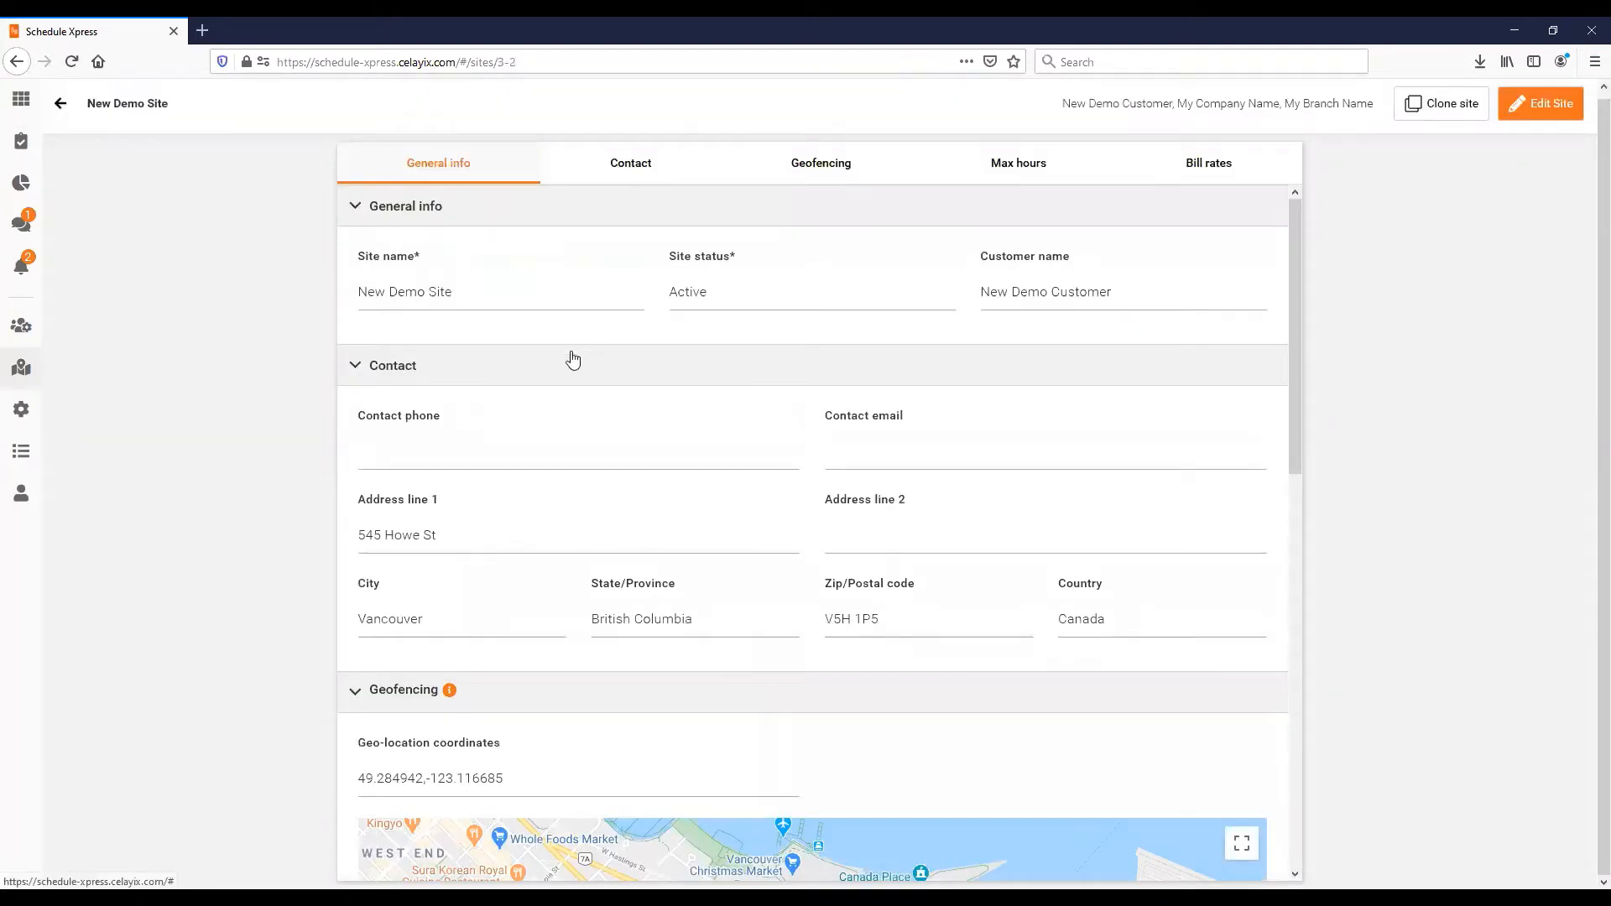
pyautogui.click(61, 103)
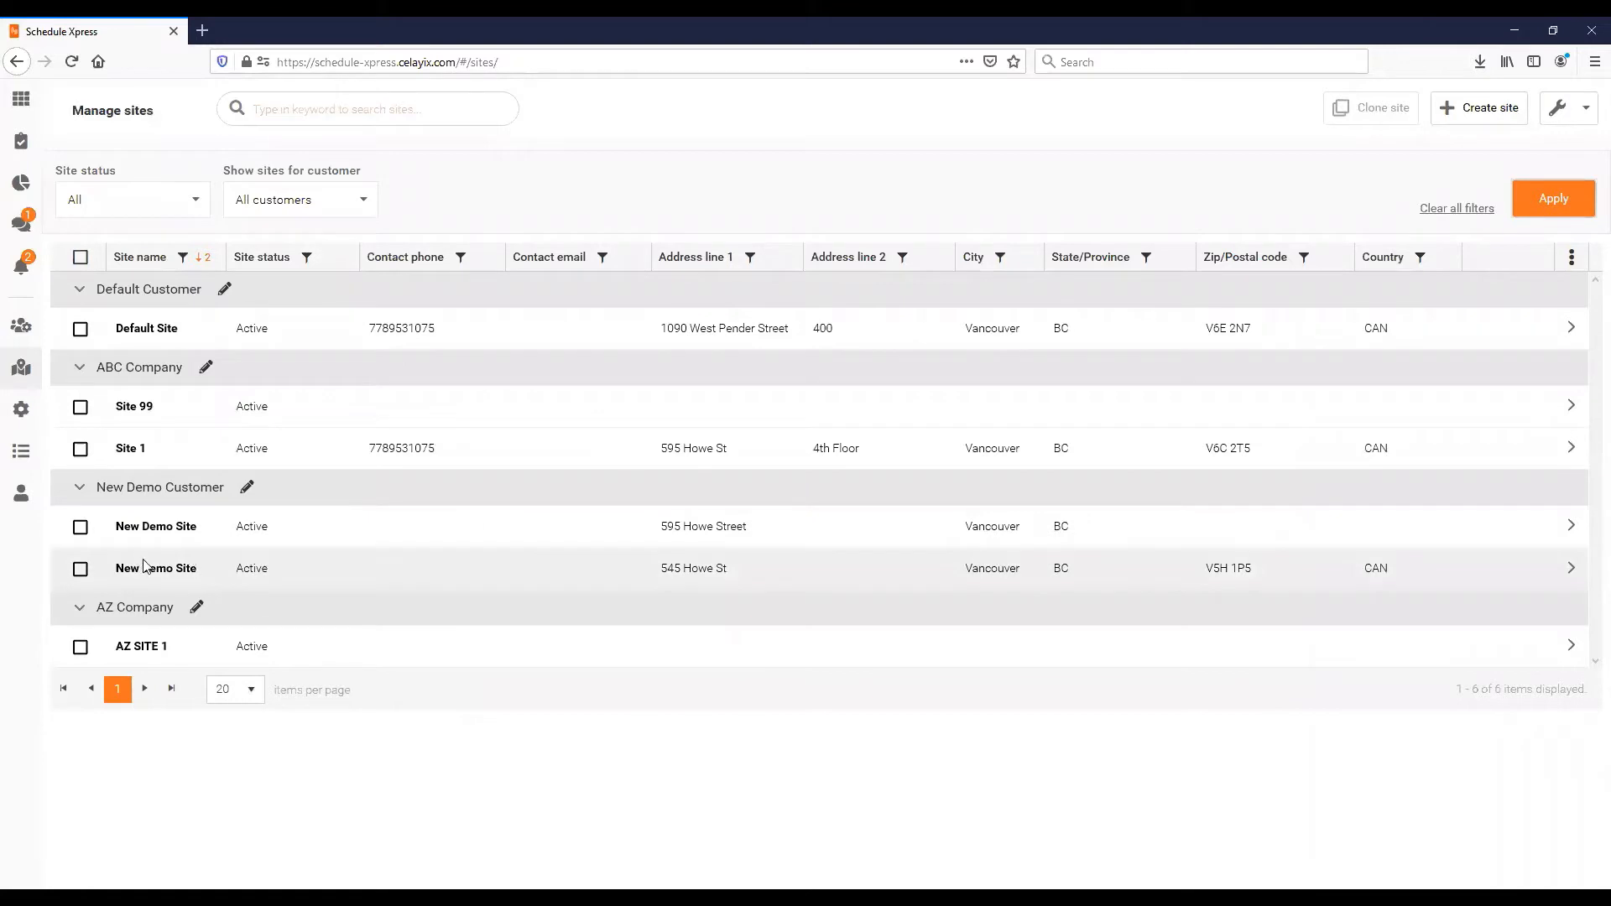
pyautogui.click(84, 570)
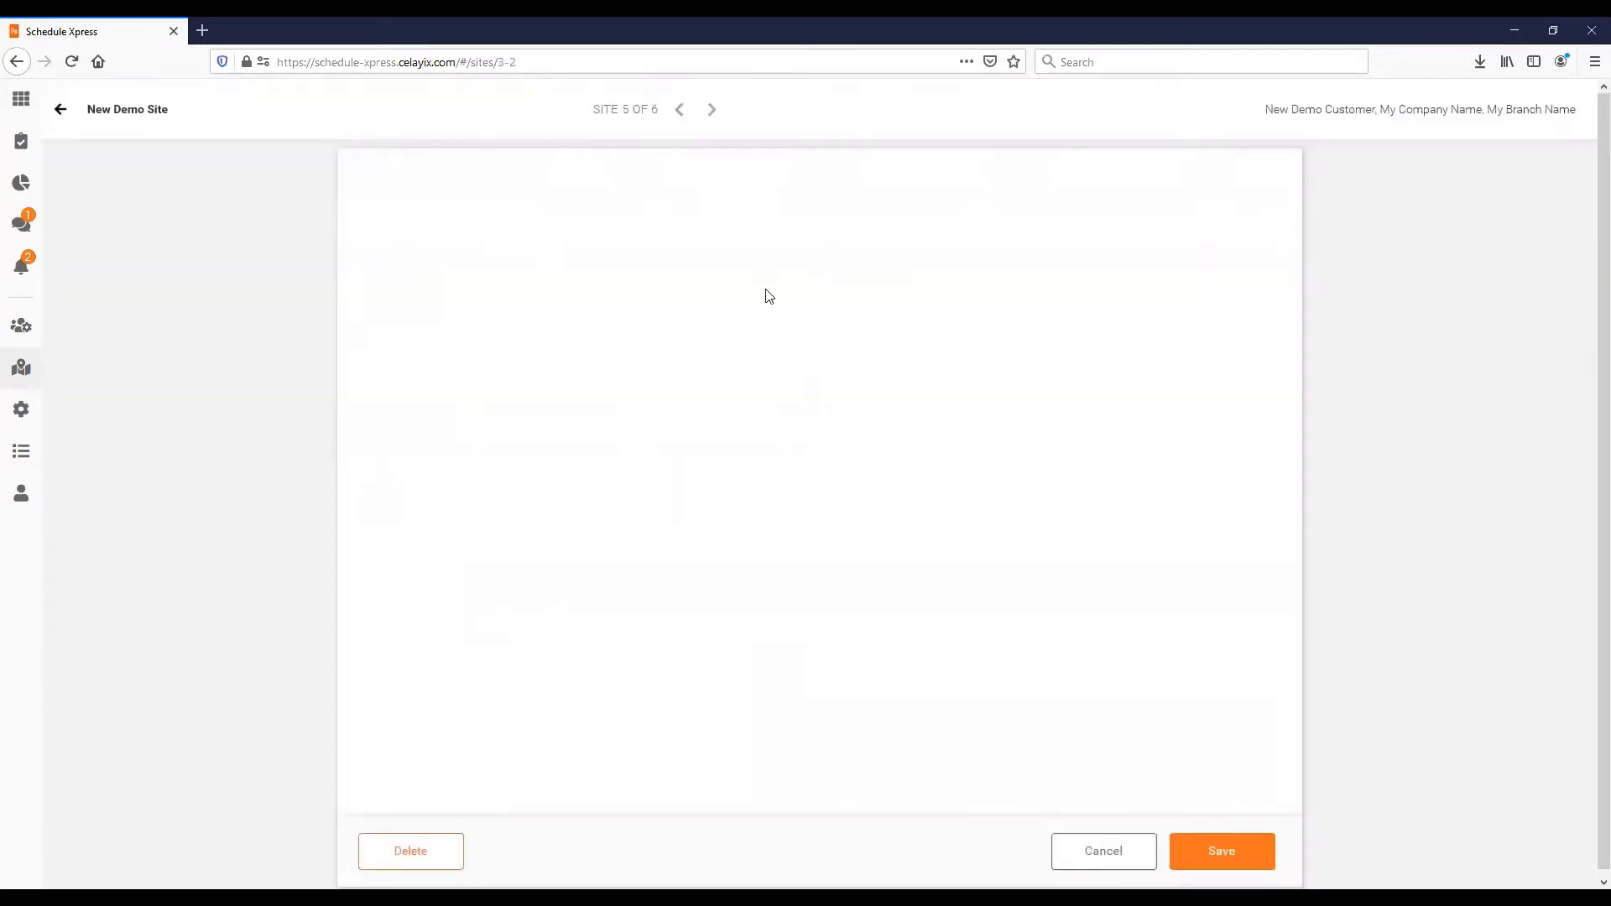
pyautogui.scroll(-5, 777, 425)
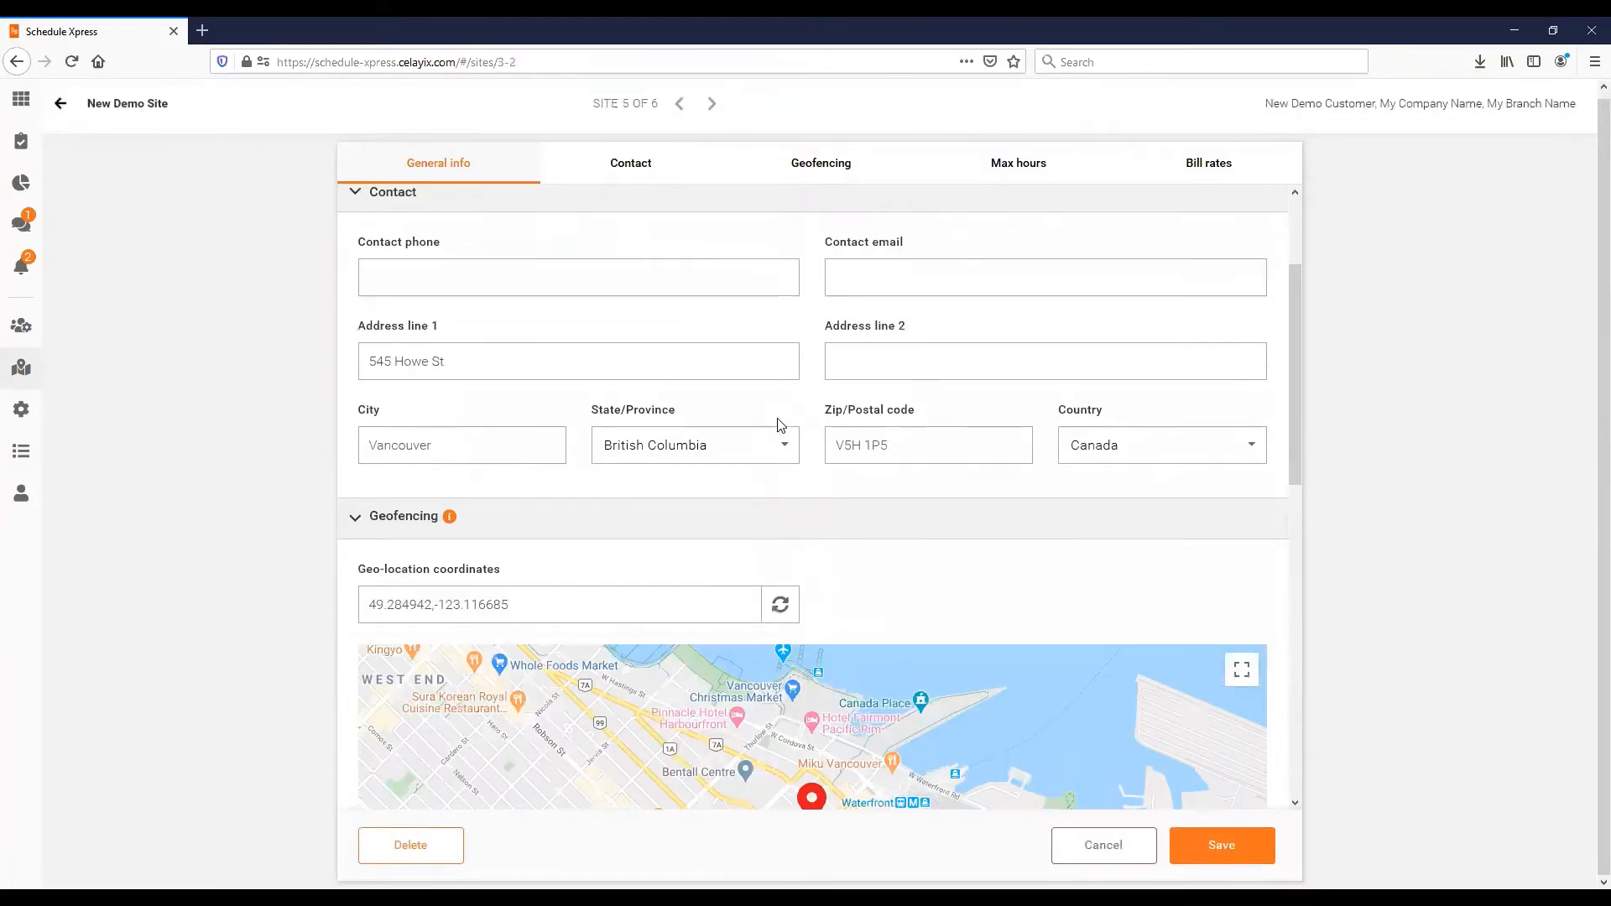
pyautogui.scroll(5, 777, 425)
pyautogui.click(61, 104)
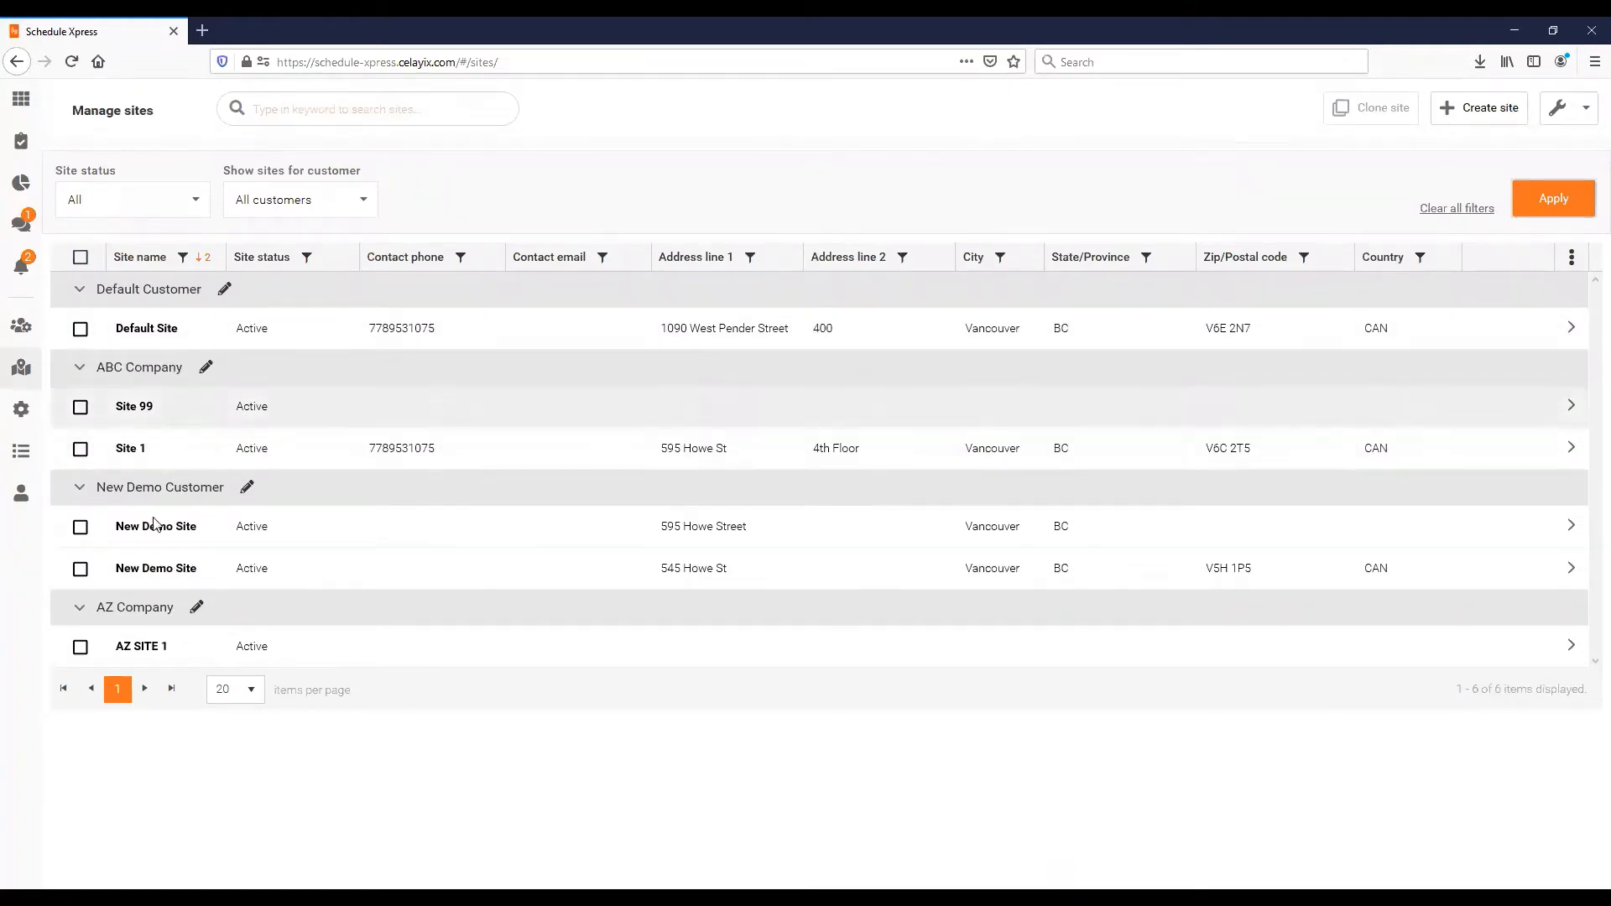
# - Create an active customer named FG Enterprises from the site actions menu
pyautogui.click(1571, 121)
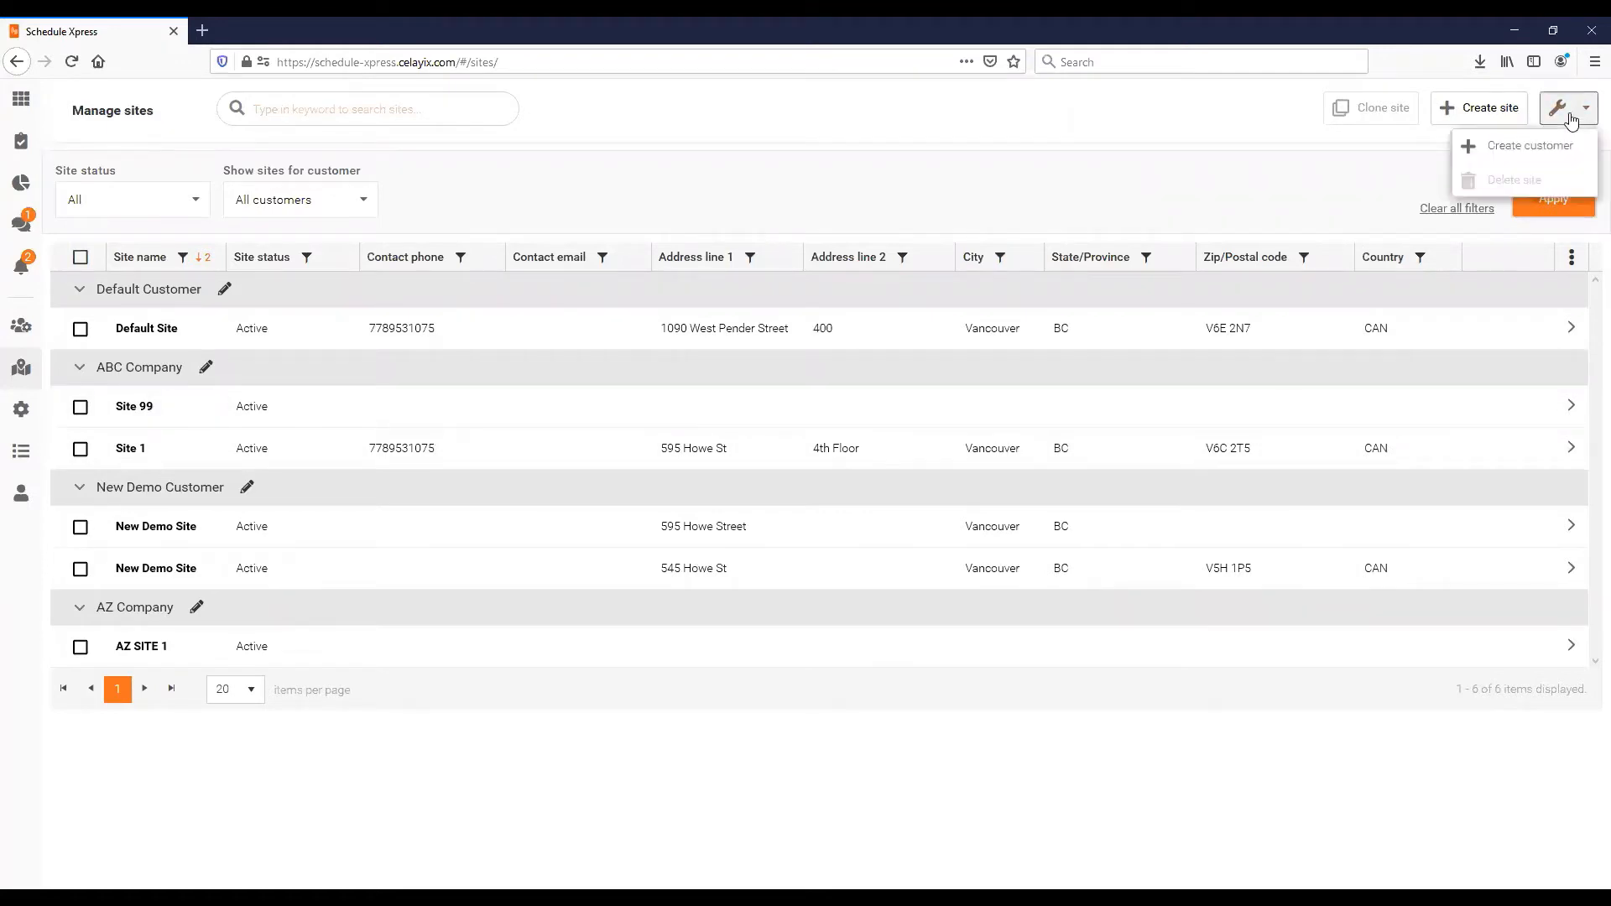
pyautogui.click(1513, 157)
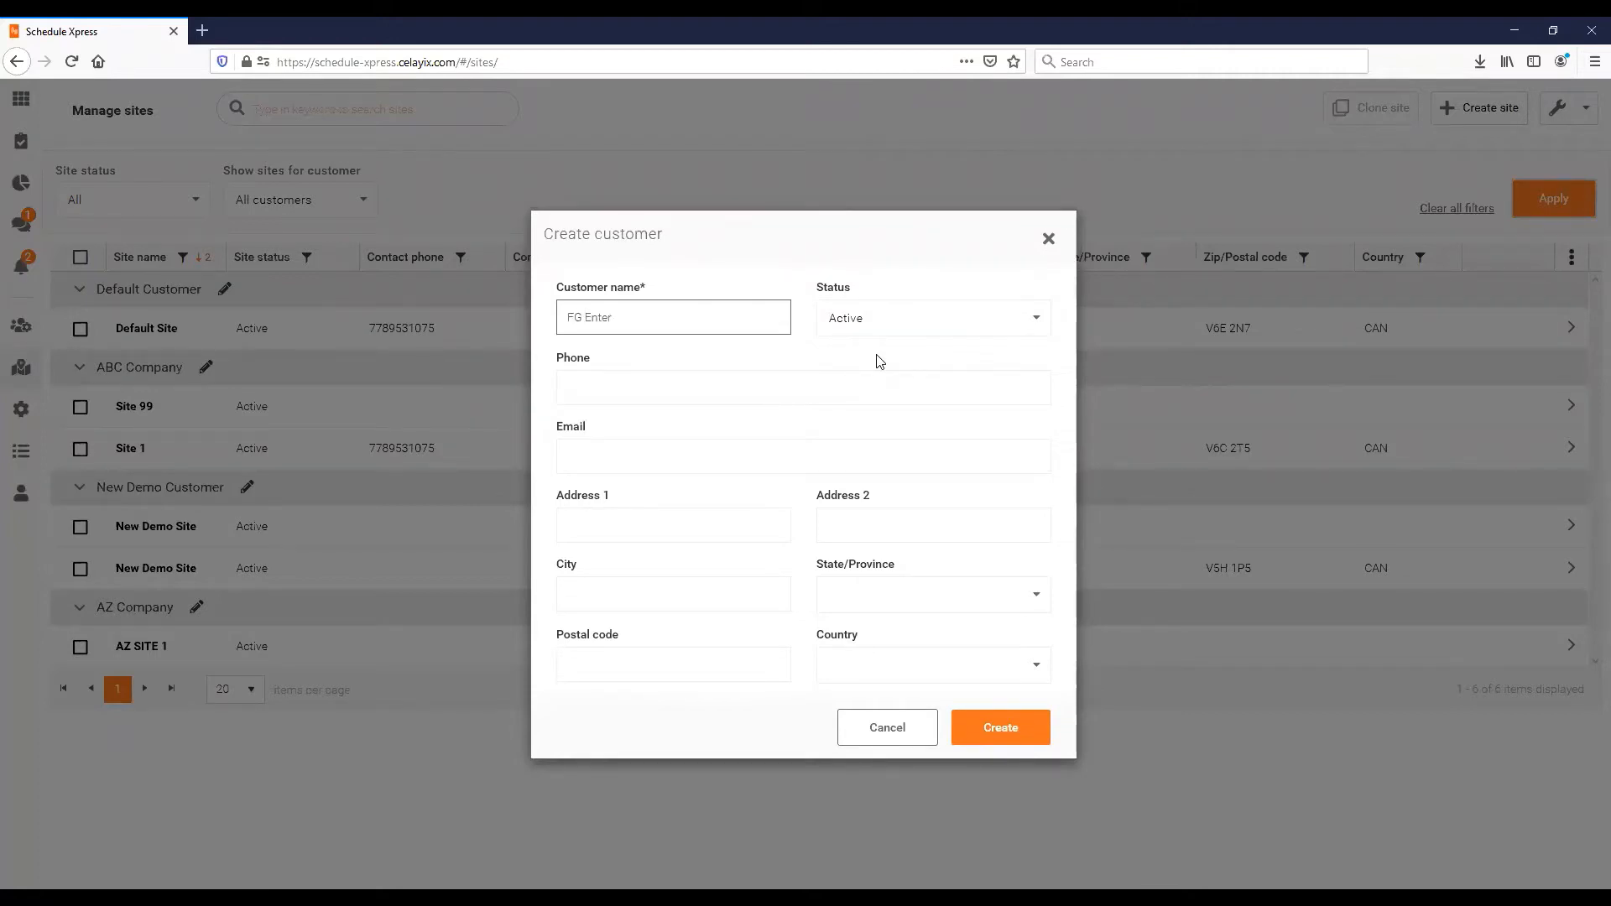
pyautogui.press('Tab')
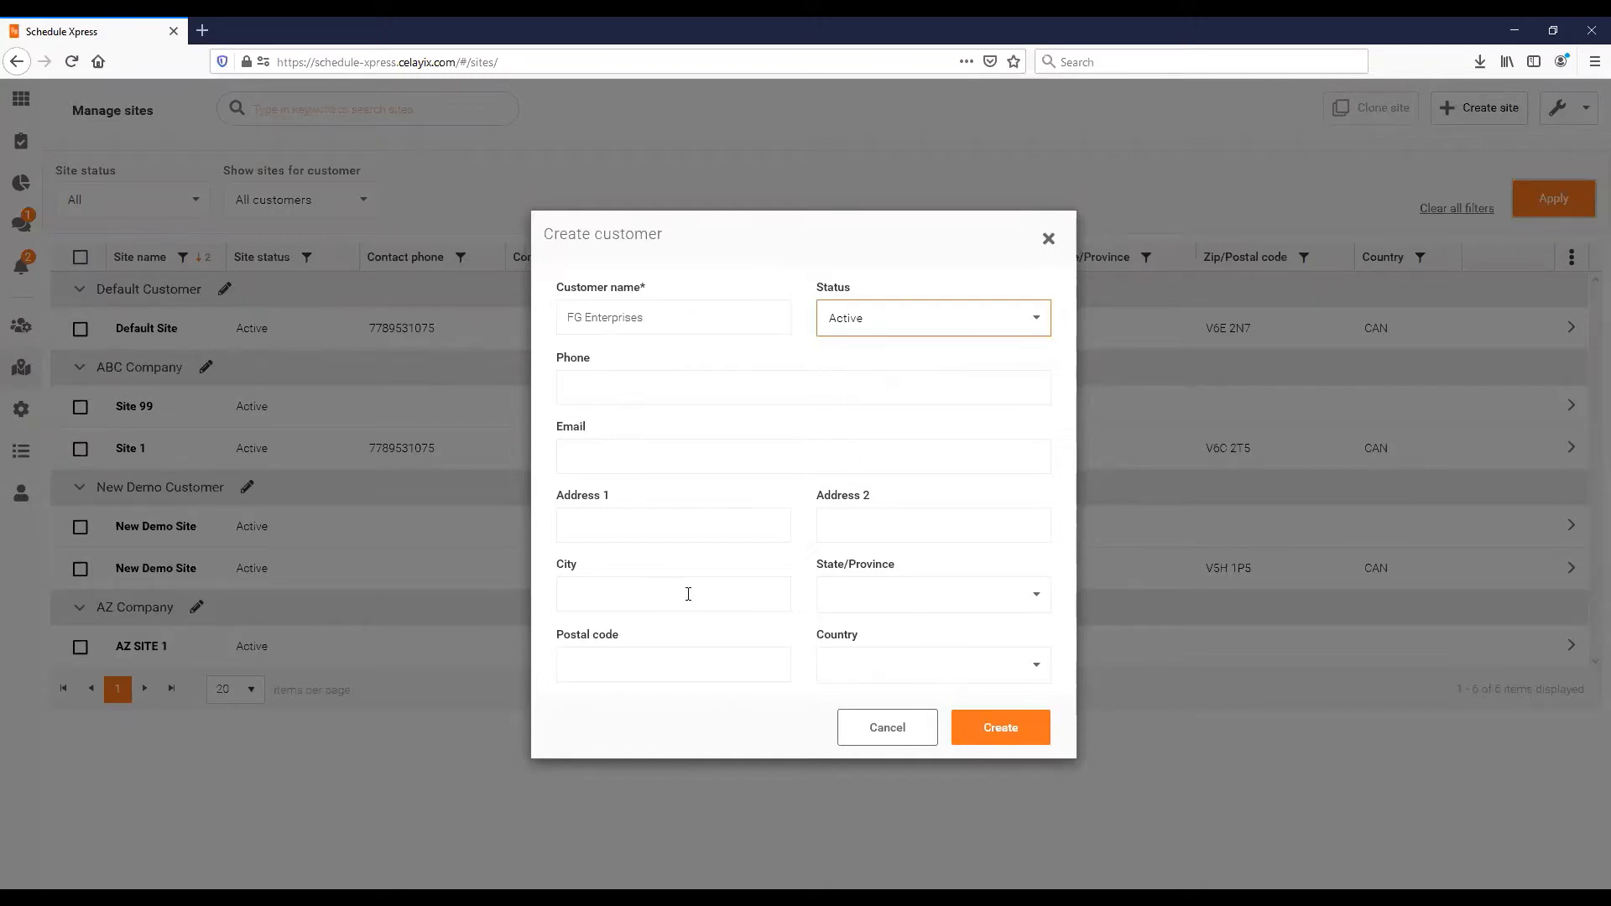
pyautogui.click(991, 733)
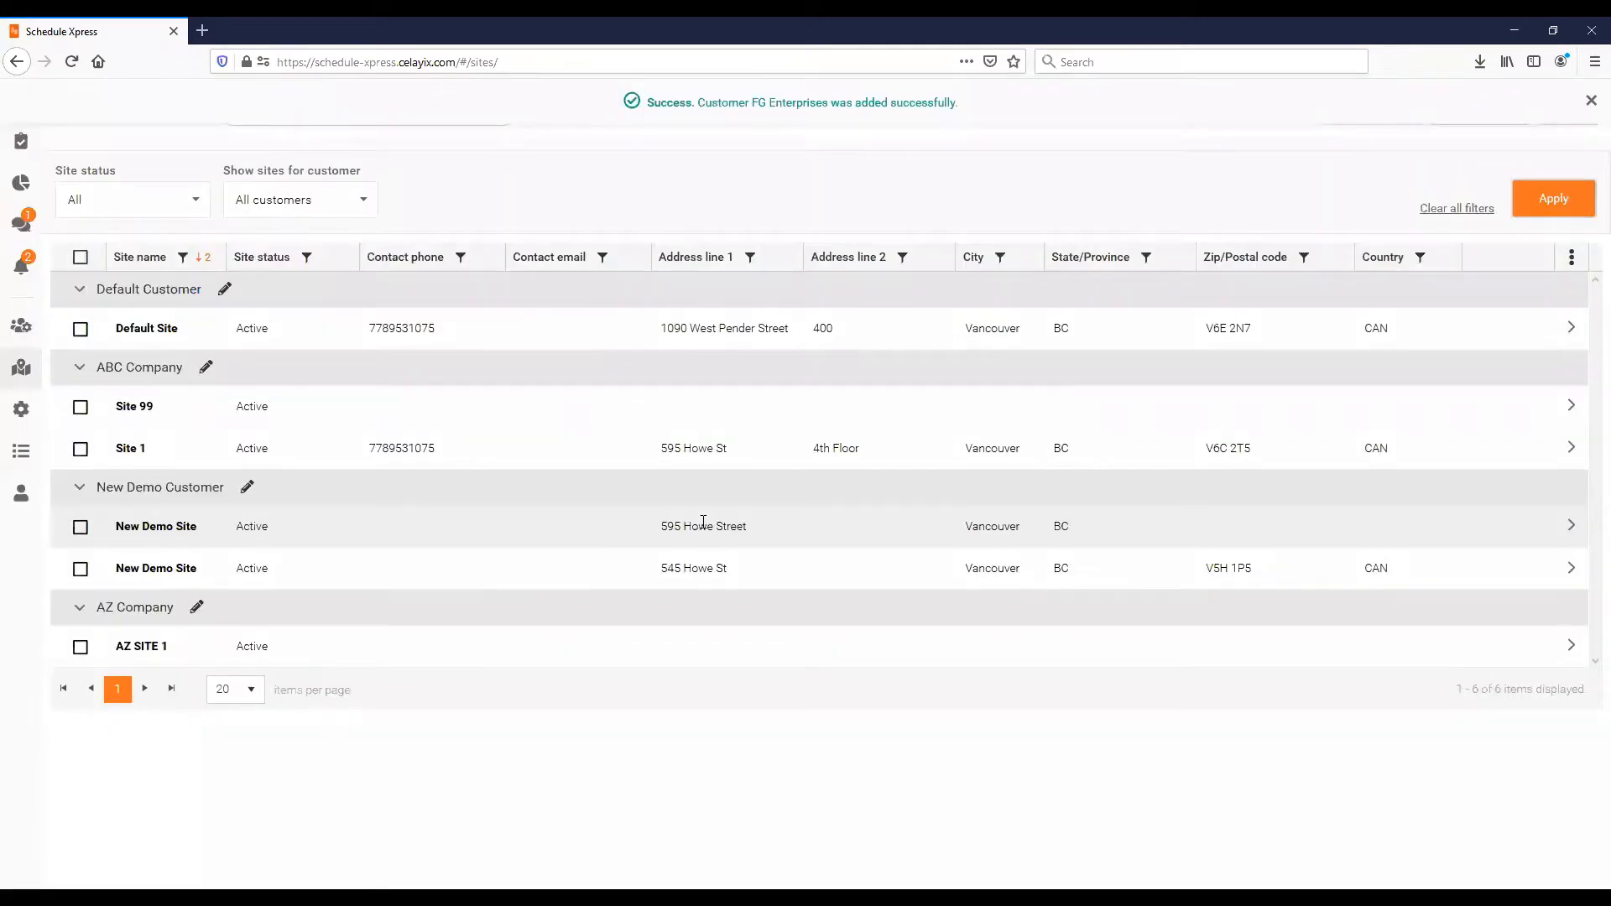
# - Dismiss the banner and start a new site FG Site 1 for FG Enterprises
pyautogui.click(1592, 106)
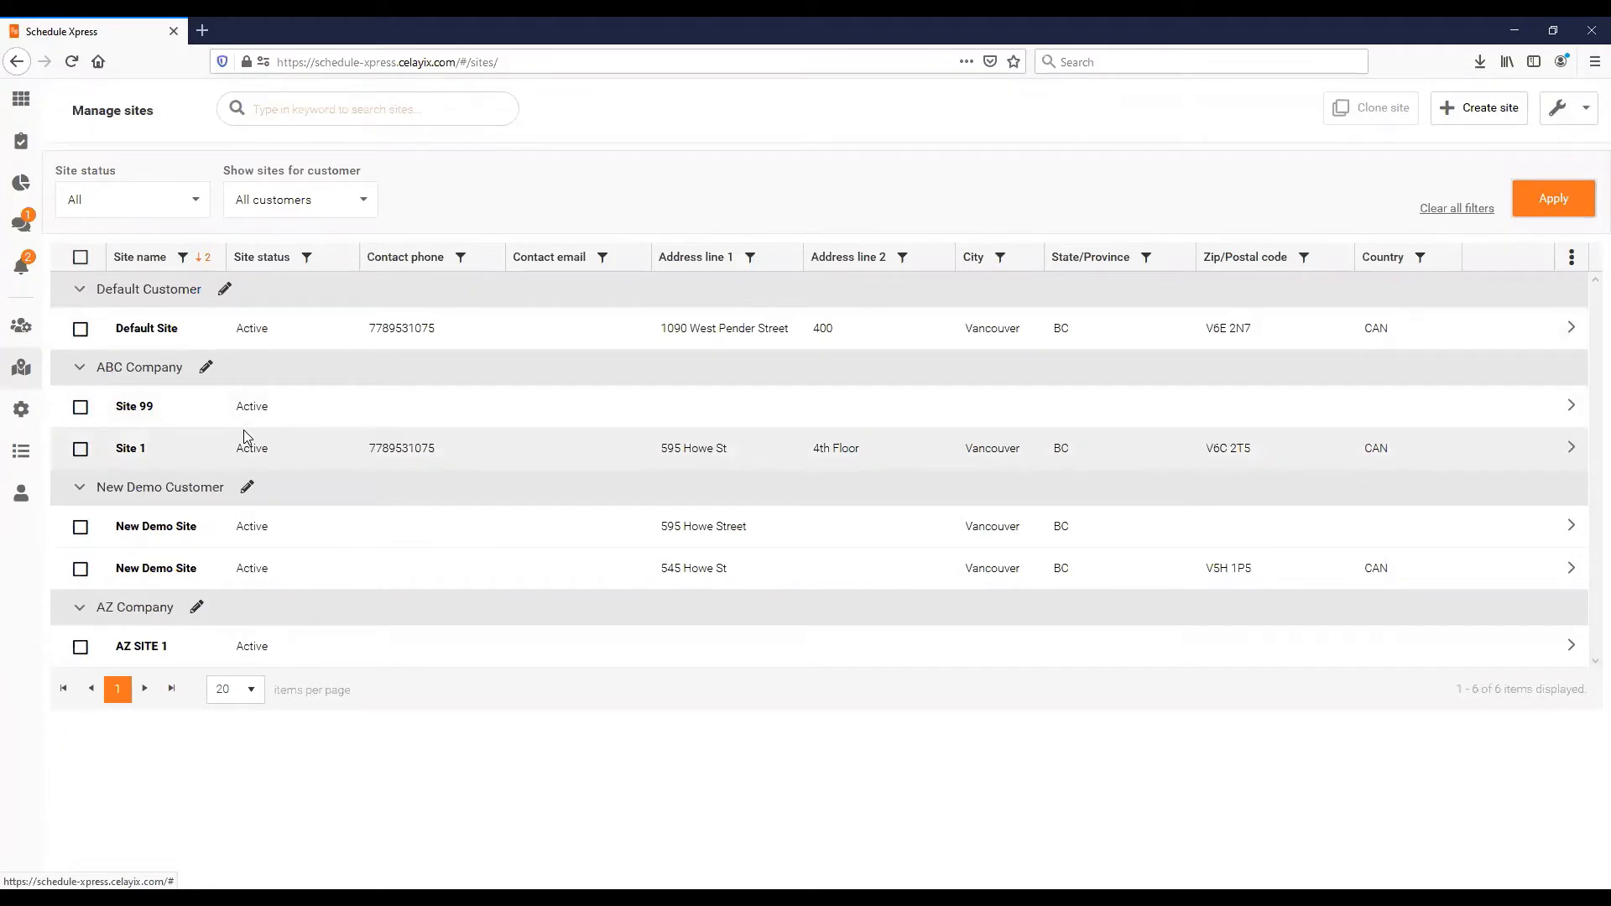
pyautogui.click(1492, 123)
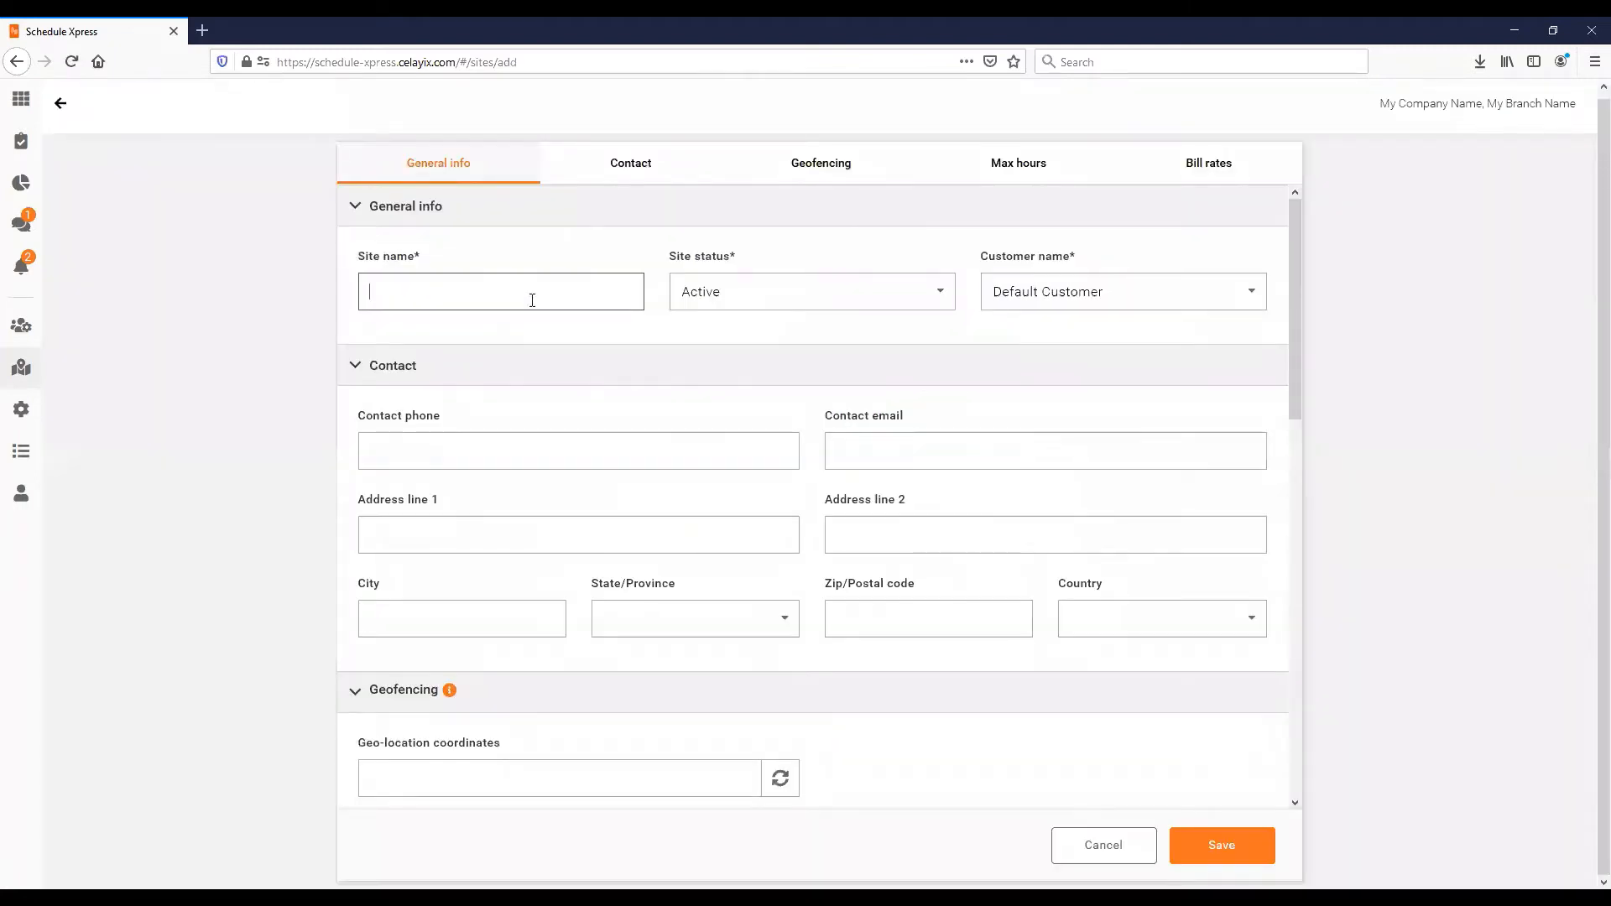
pyautogui.write('FG Site 1')
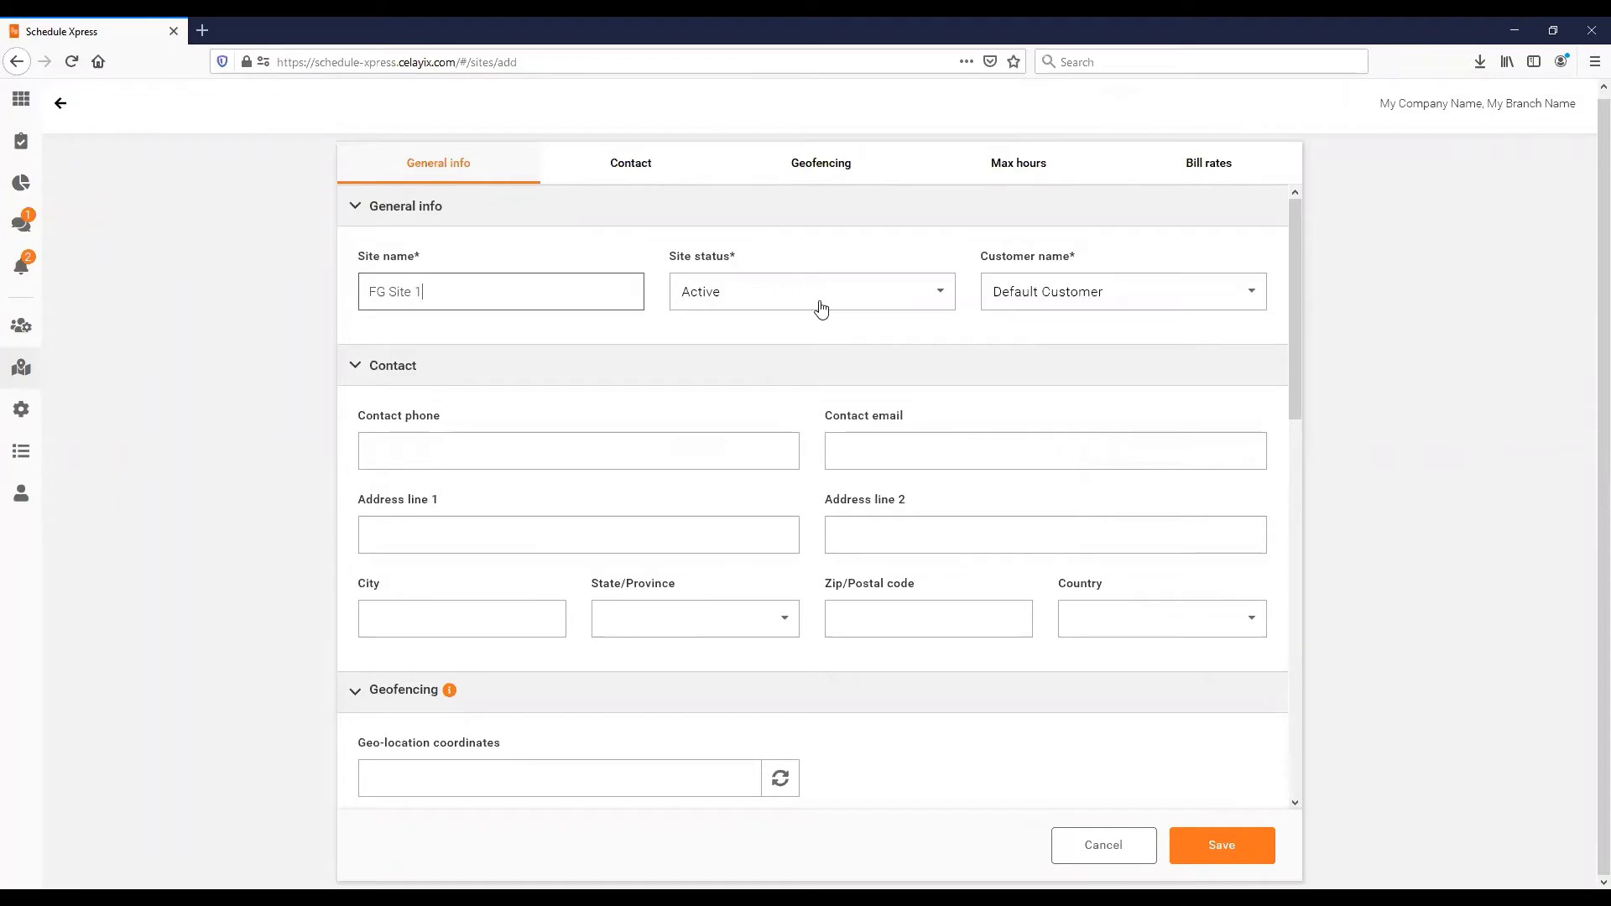
pyautogui.click(1035, 294)
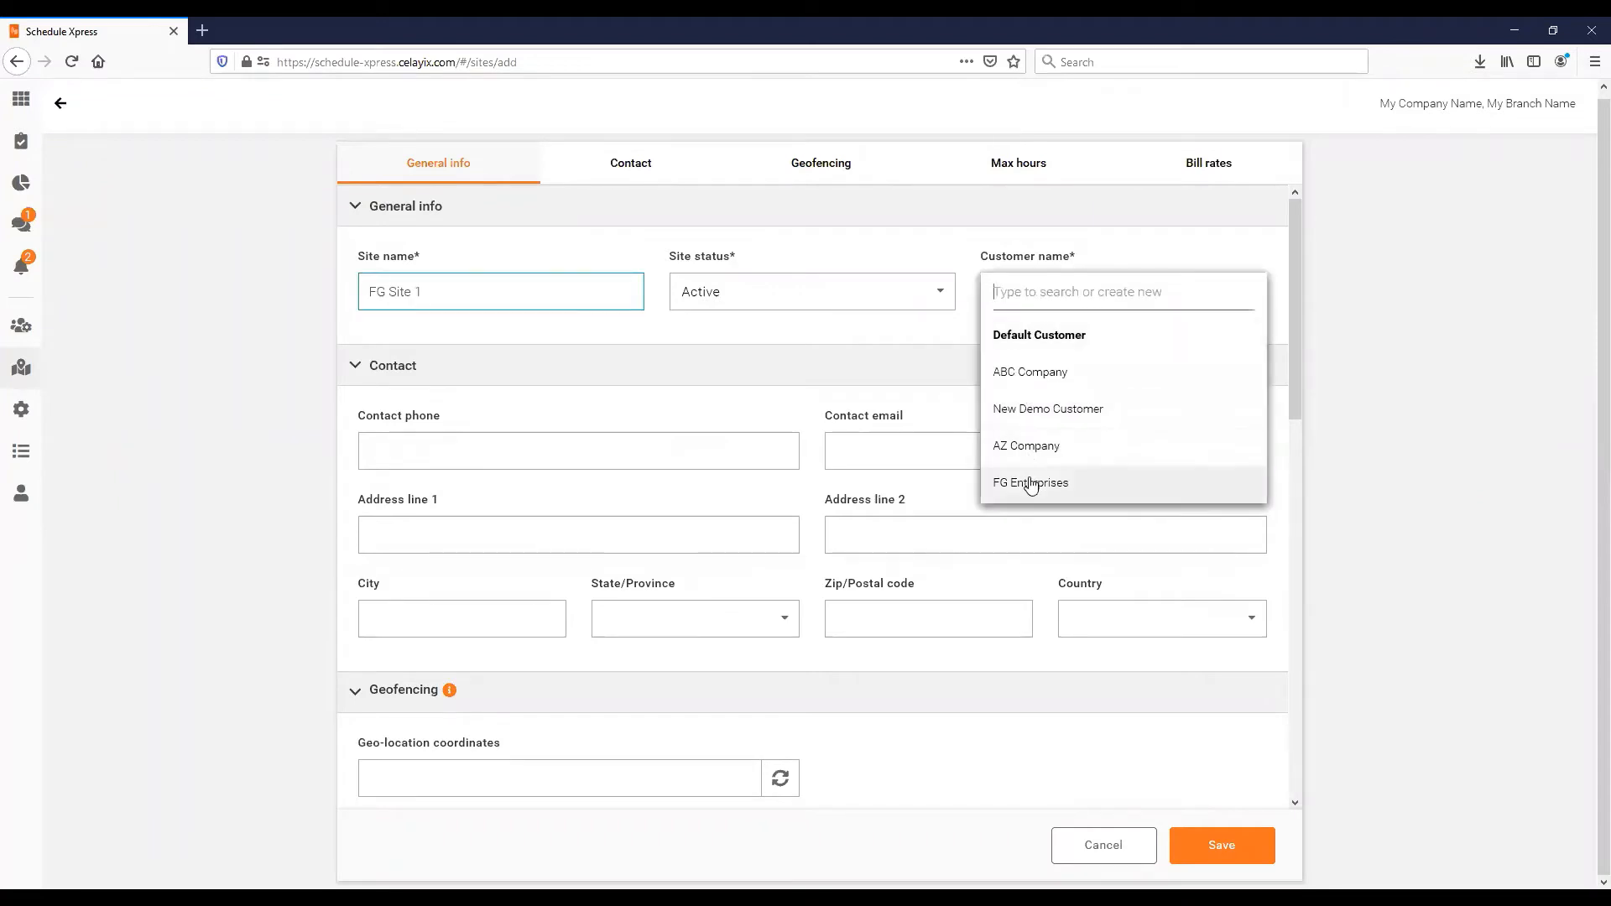
pyautogui.click(1031, 482)
pyautogui.click(463, 544)
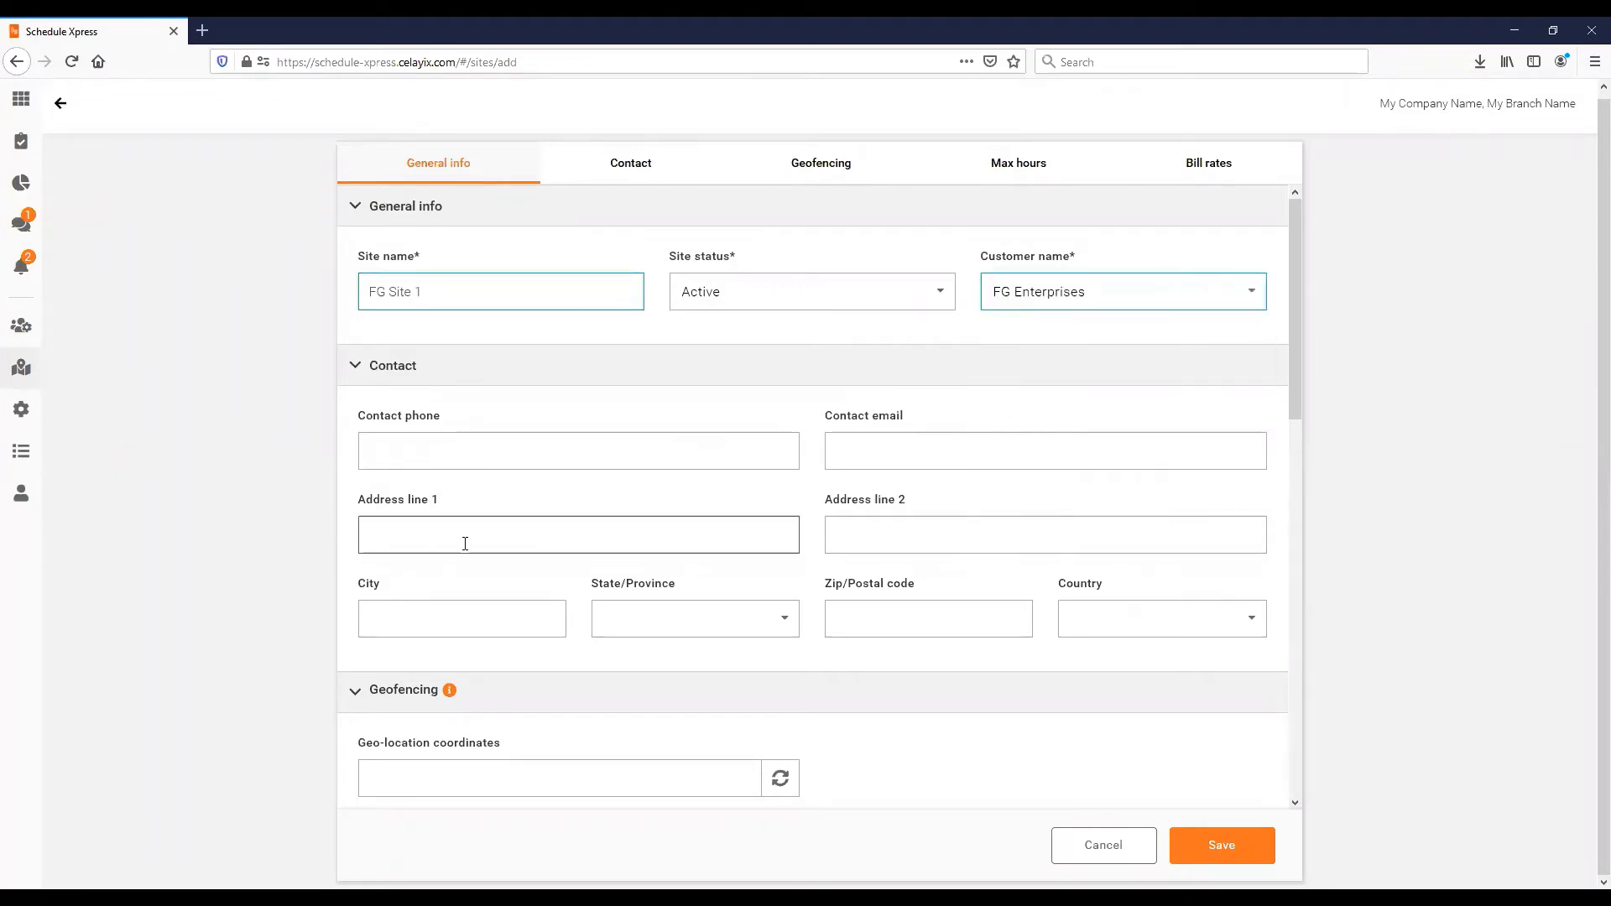
pyautogui.press('Tab')
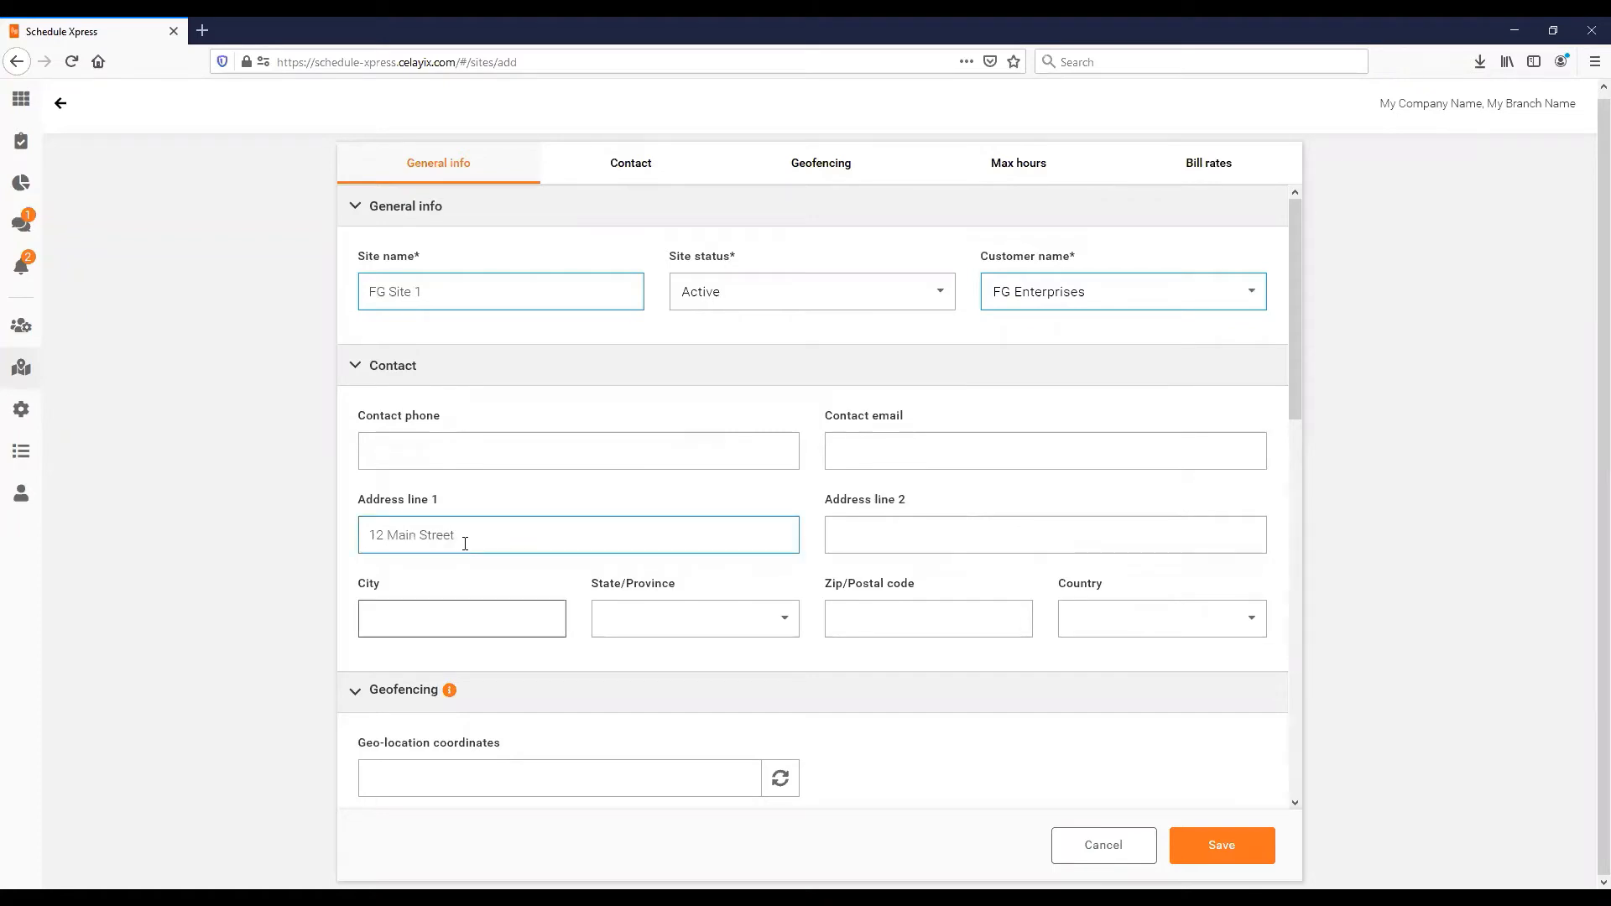
pyautogui.write('Pittsburgh')
pyautogui.press('Tab')
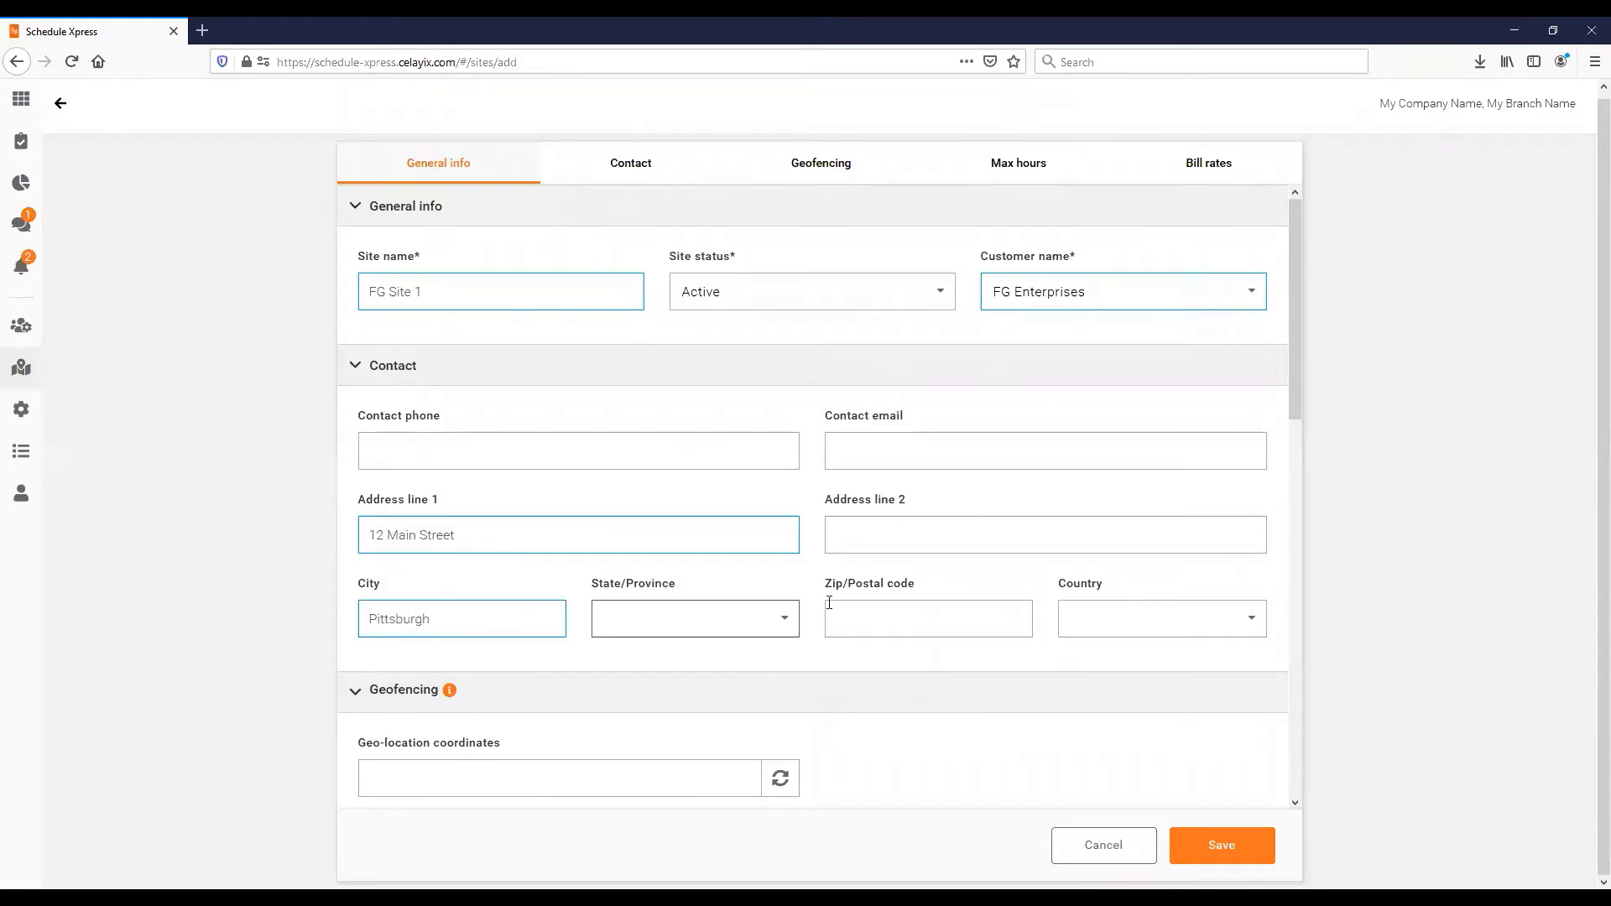
# - Set state Pennsylvania and country United States, then fill in the coordinates
pyautogui.click(741, 619)
pyautogui.click(658, 664)
pyautogui.click(716, 625)
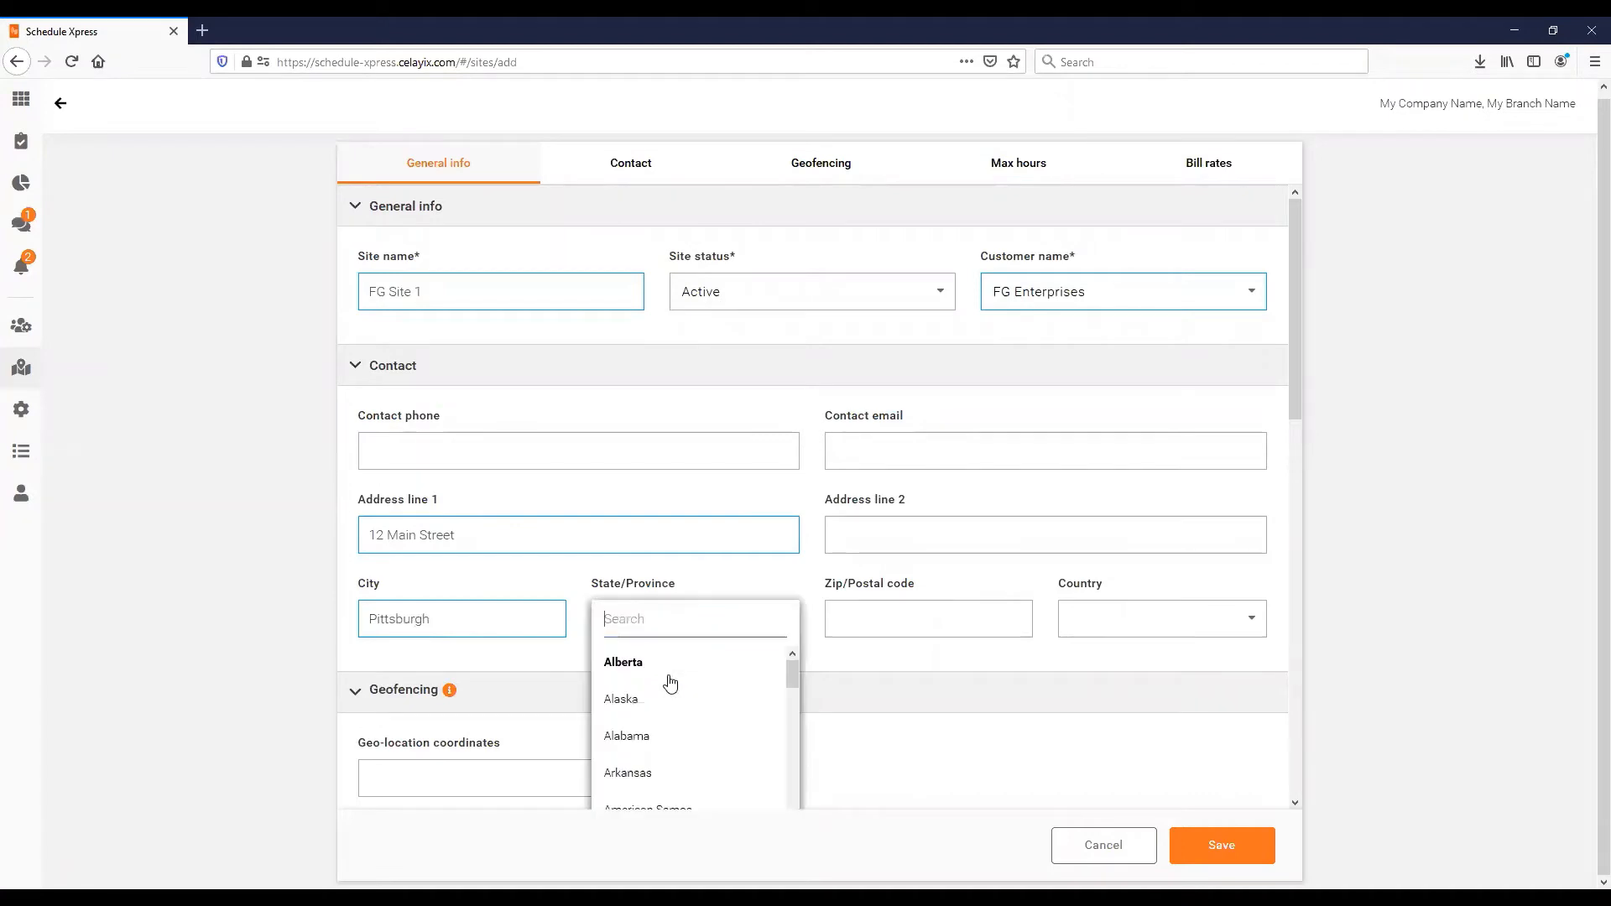
pyautogui.write('P')
pyautogui.click(669, 676)
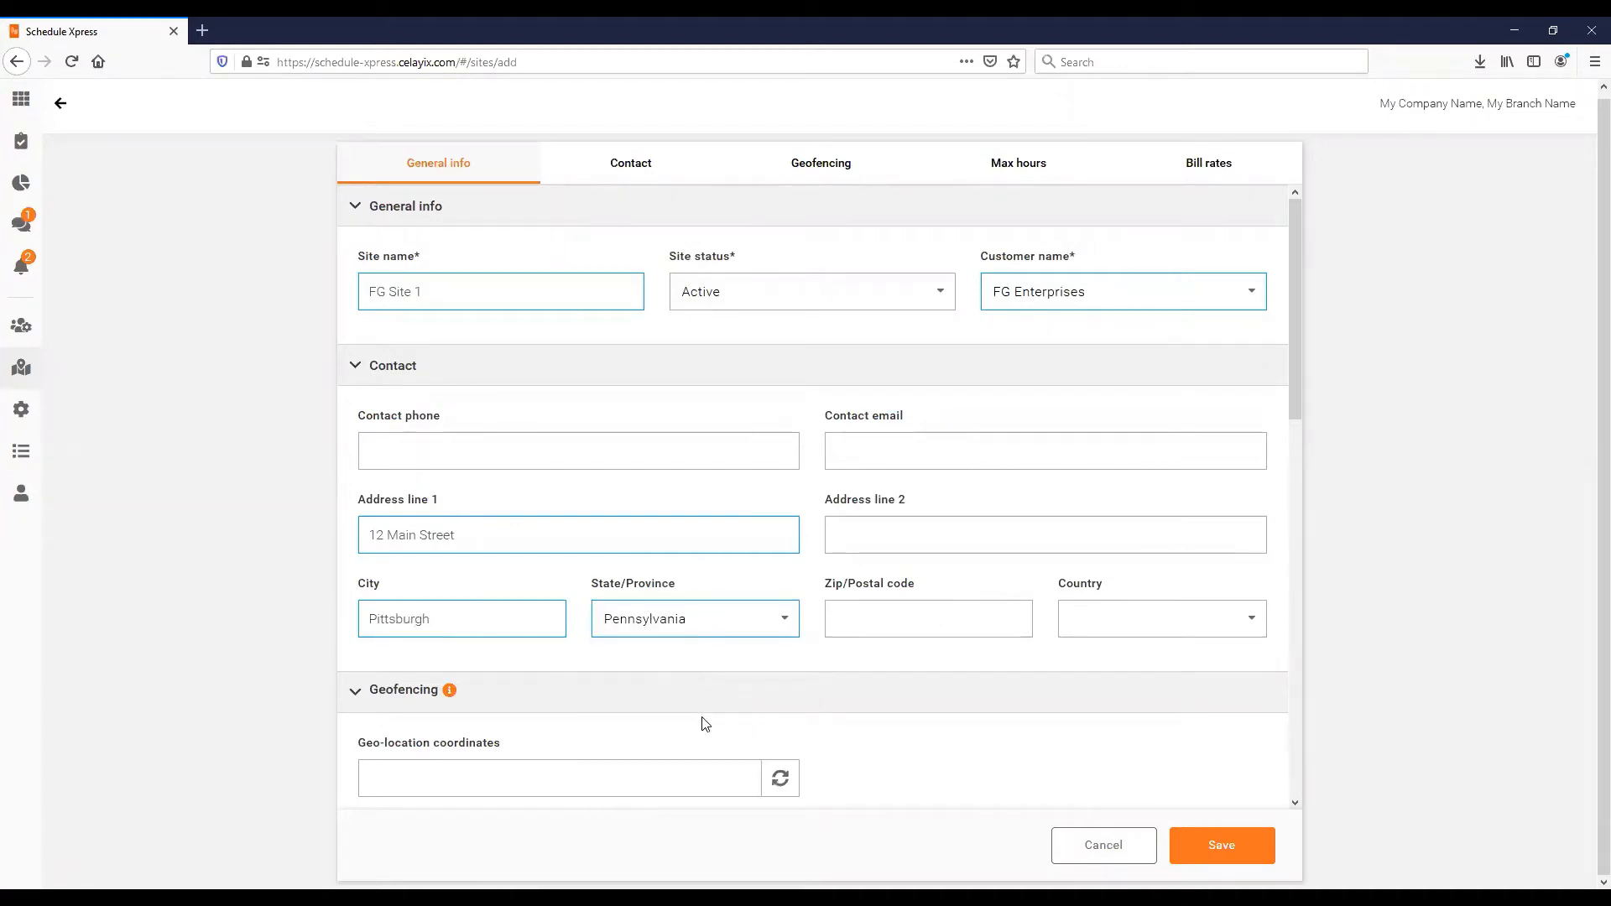
pyautogui.click(1116, 634)
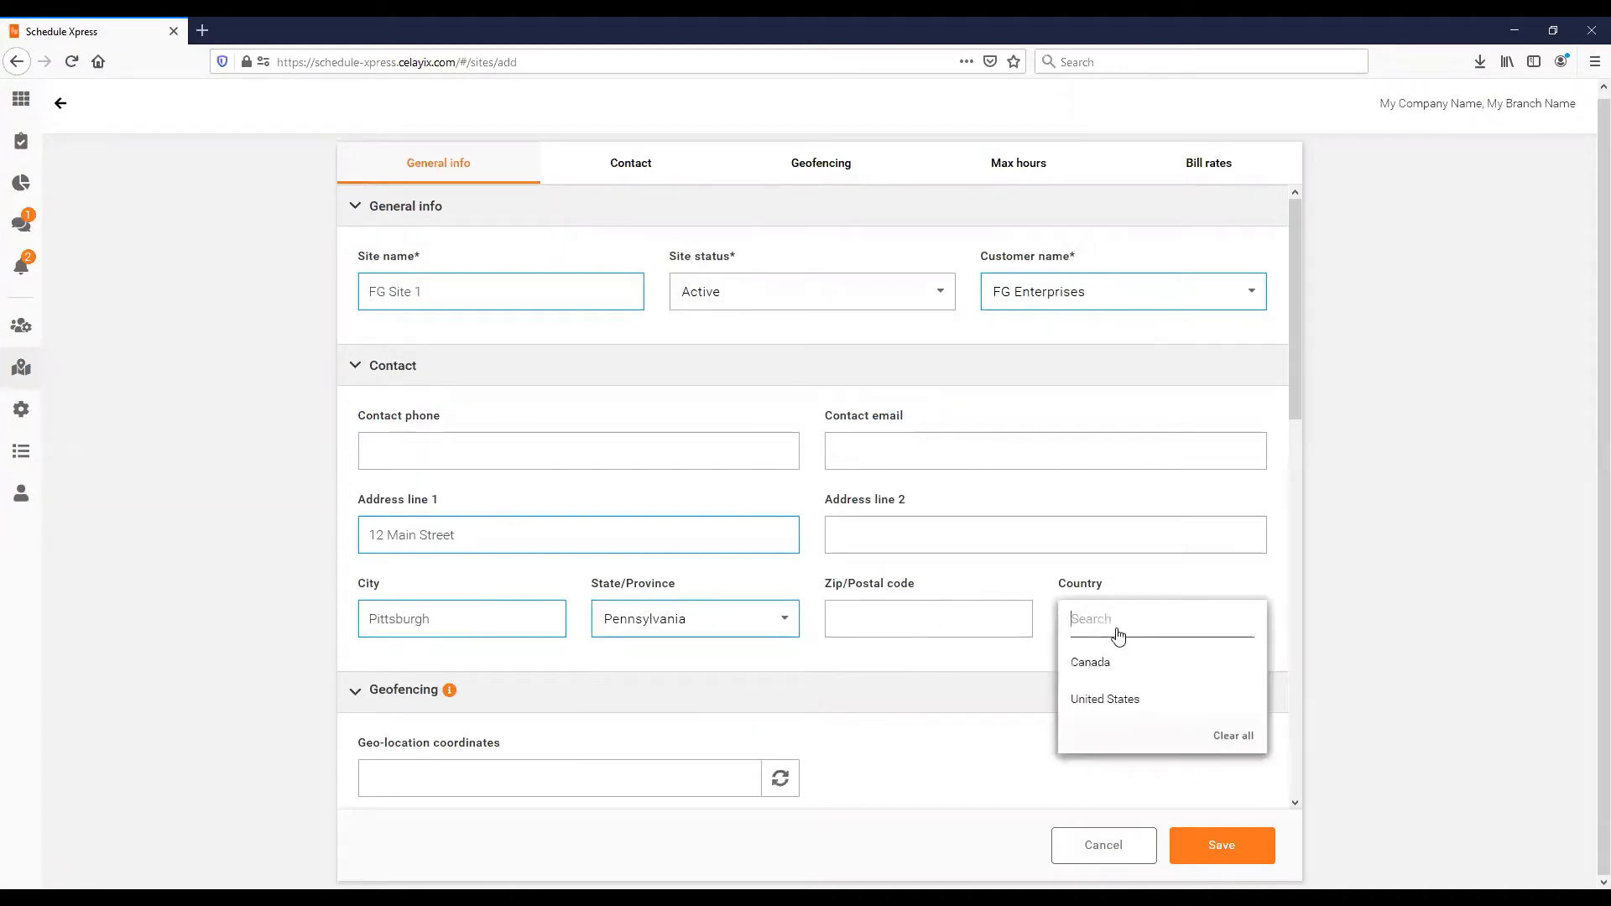
pyautogui.click(1101, 699)
pyautogui.click(782, 773)
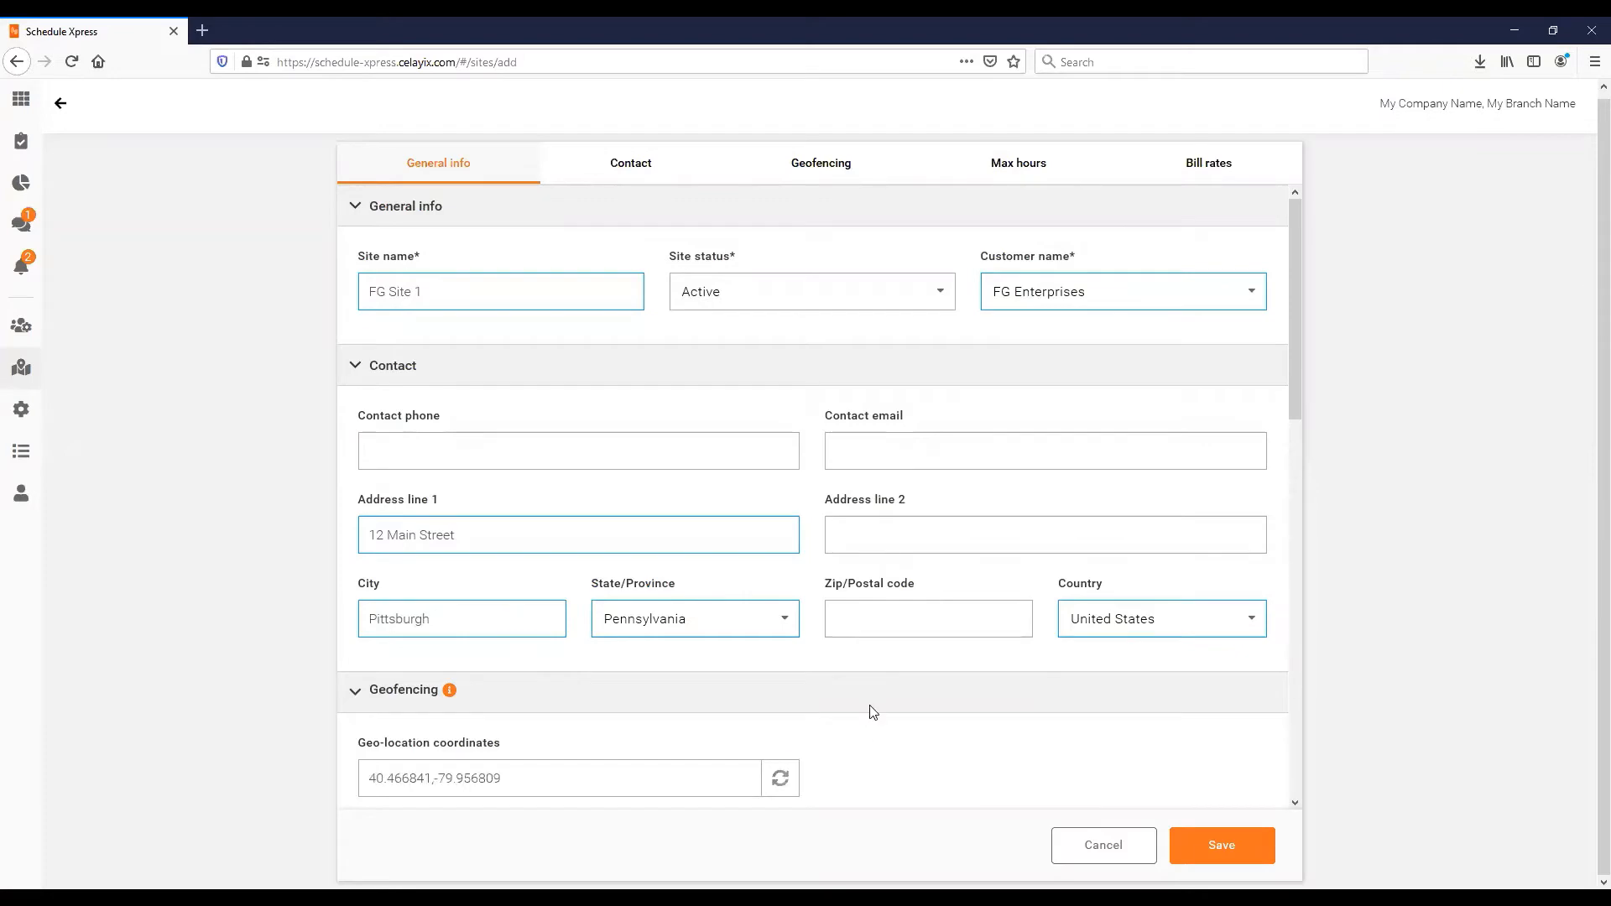
# - Check the Geofencing map and coordinates 40.466841,-79.956809, then save FG Site 1
pyautogui.scroll(-2, 873, 711)
pyautogui.scroll(-3, 870, 647)
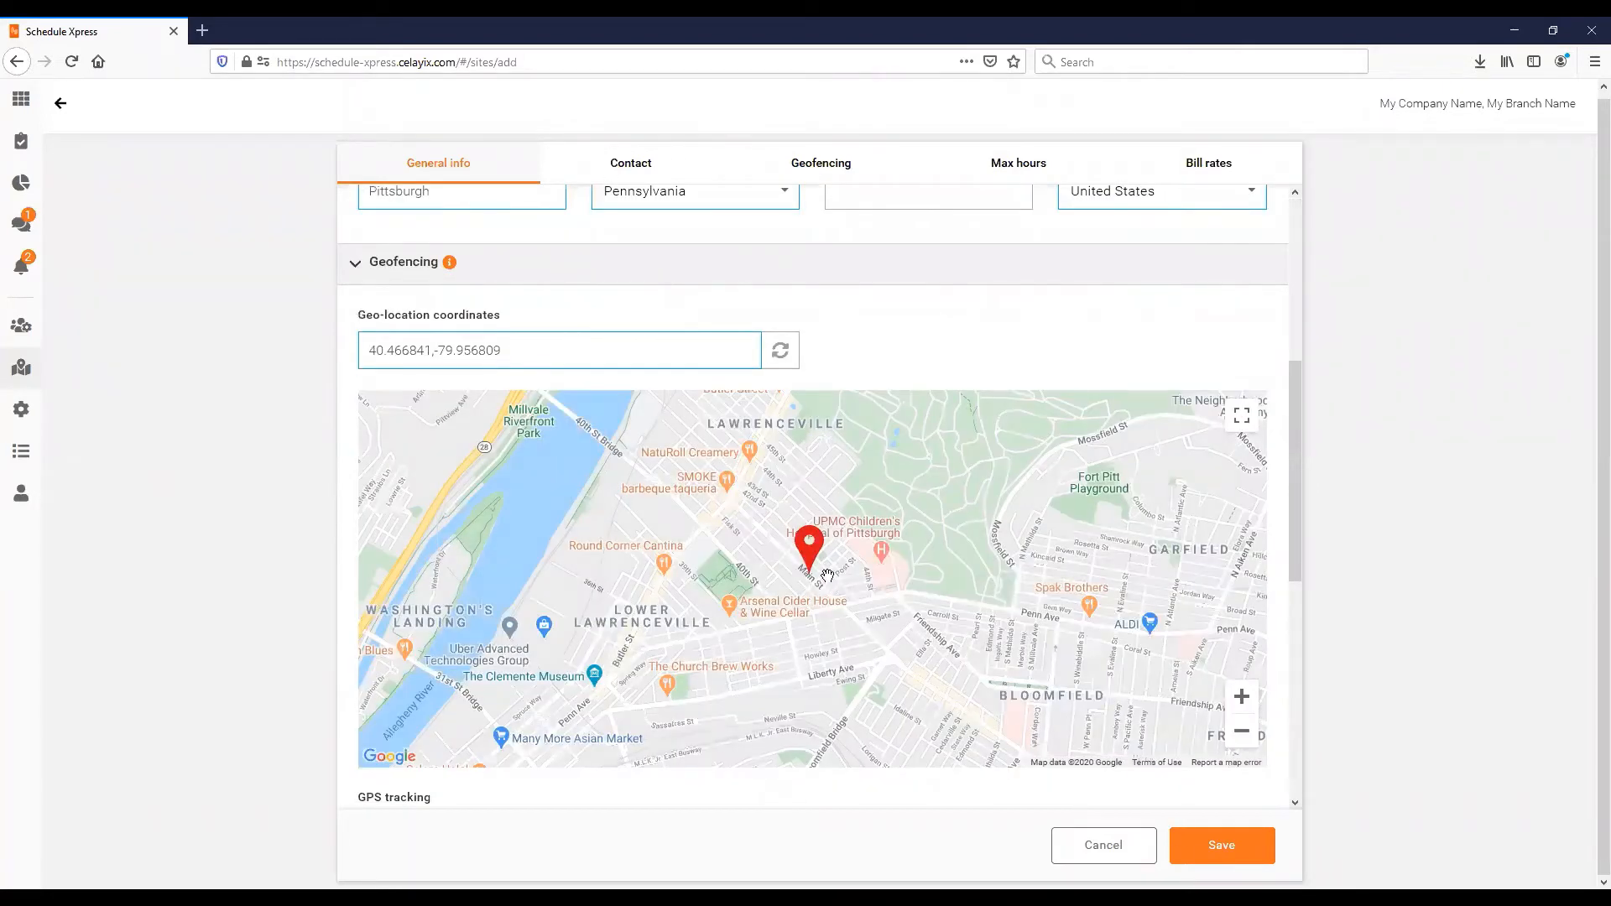
pyautogui.scroll(1, 486, 380)
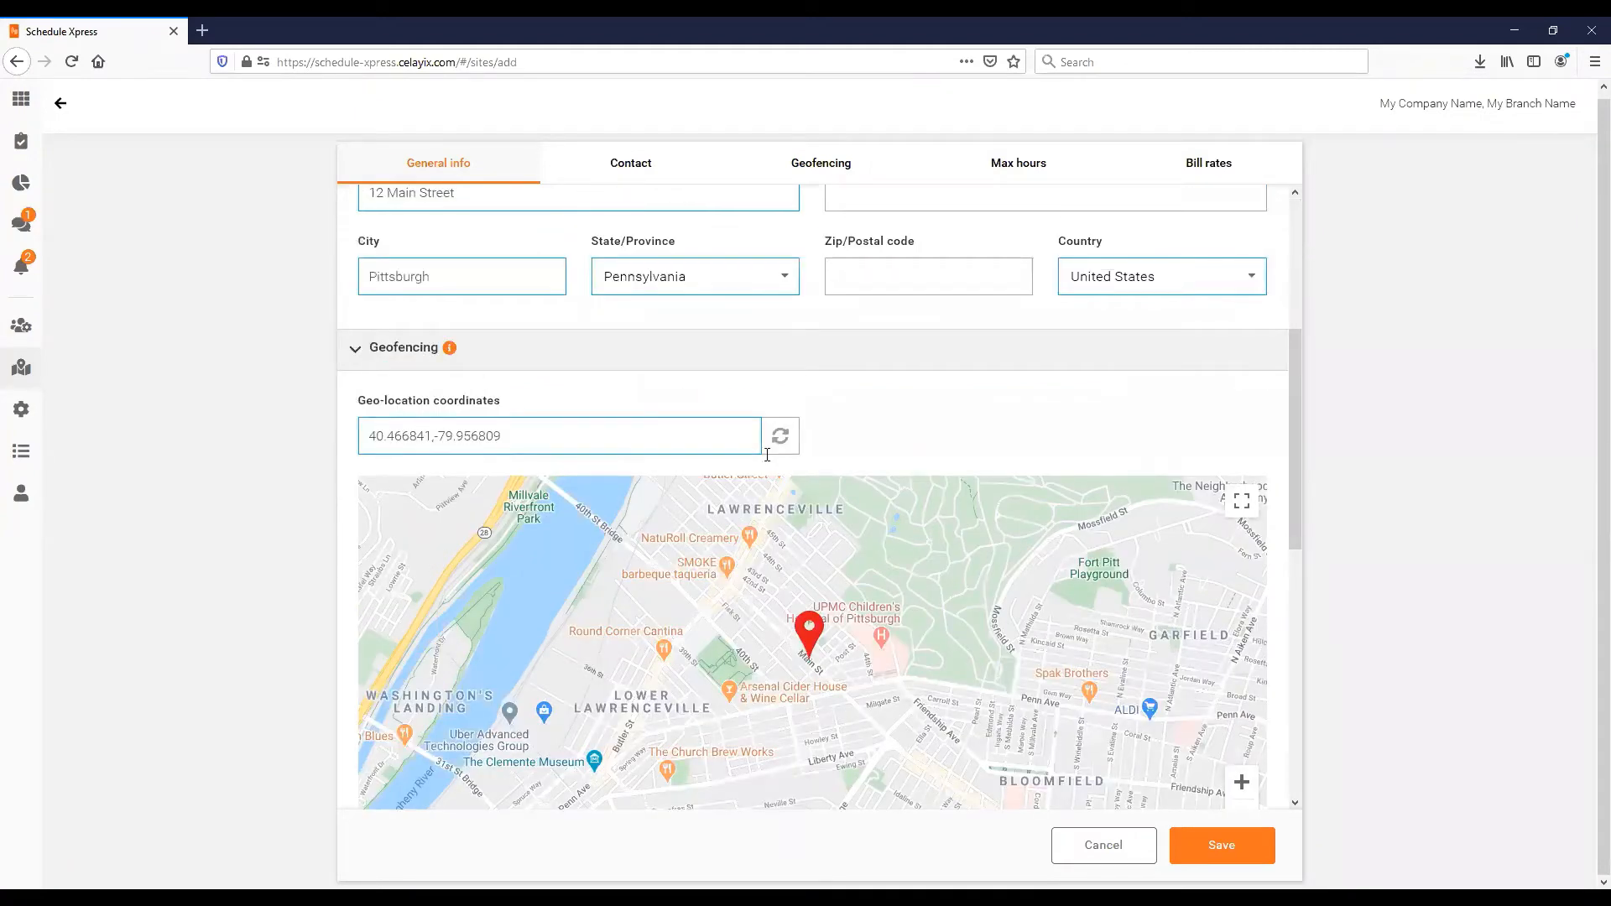
pyautogui.scroll(2, 543, 301)
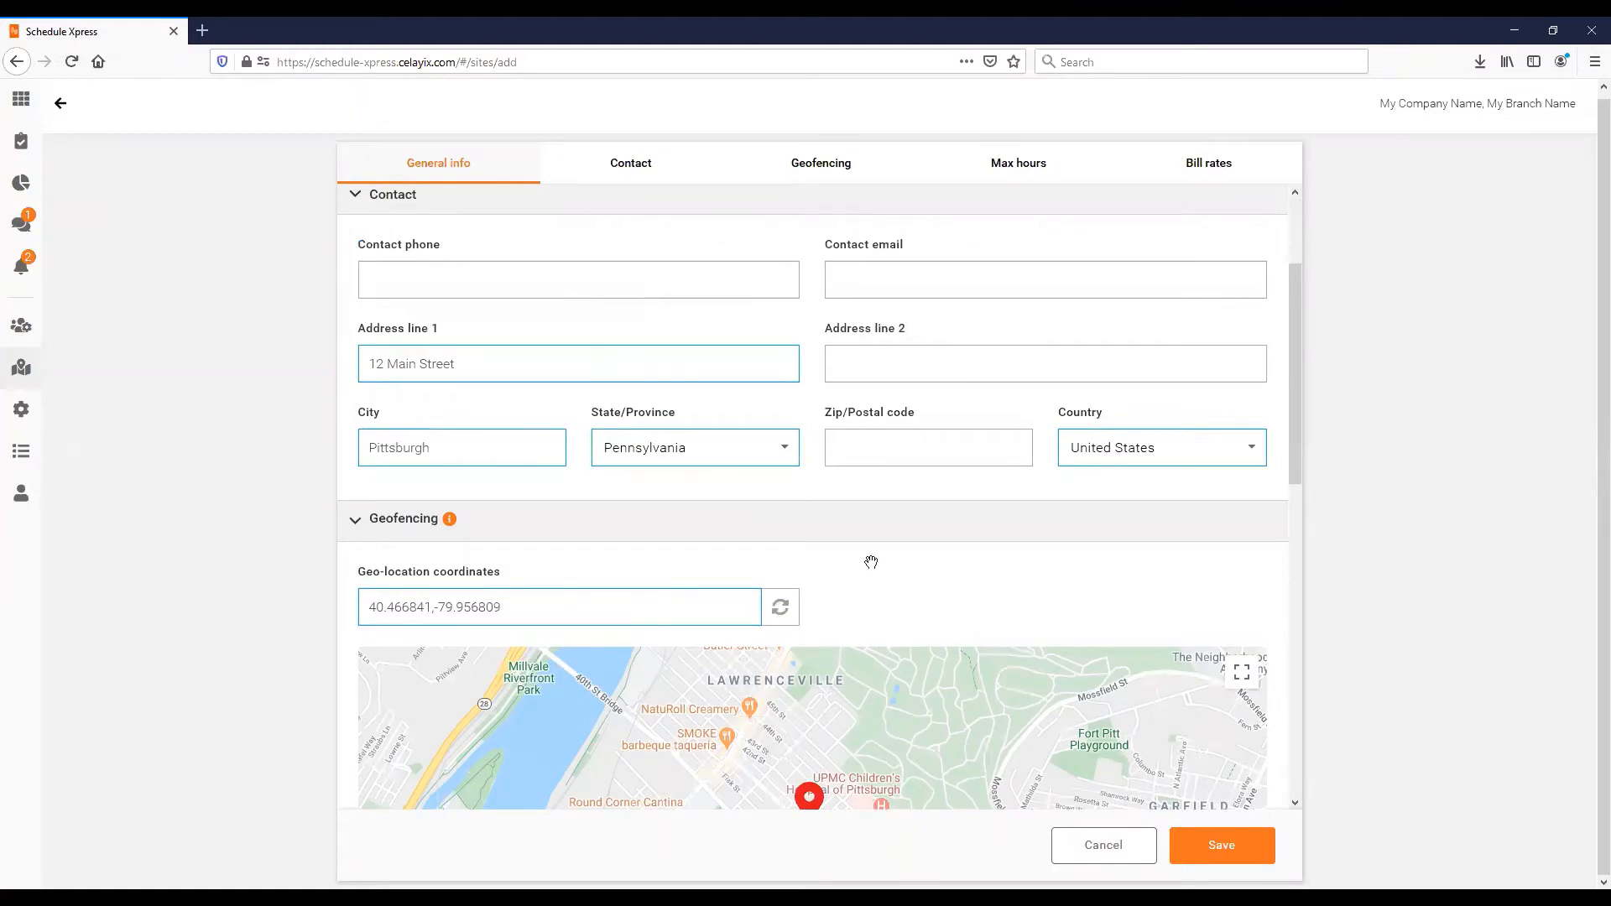
pyautogui.scroll(-1, 871, 562)
pyautogui.scroll(2, 845, 423)
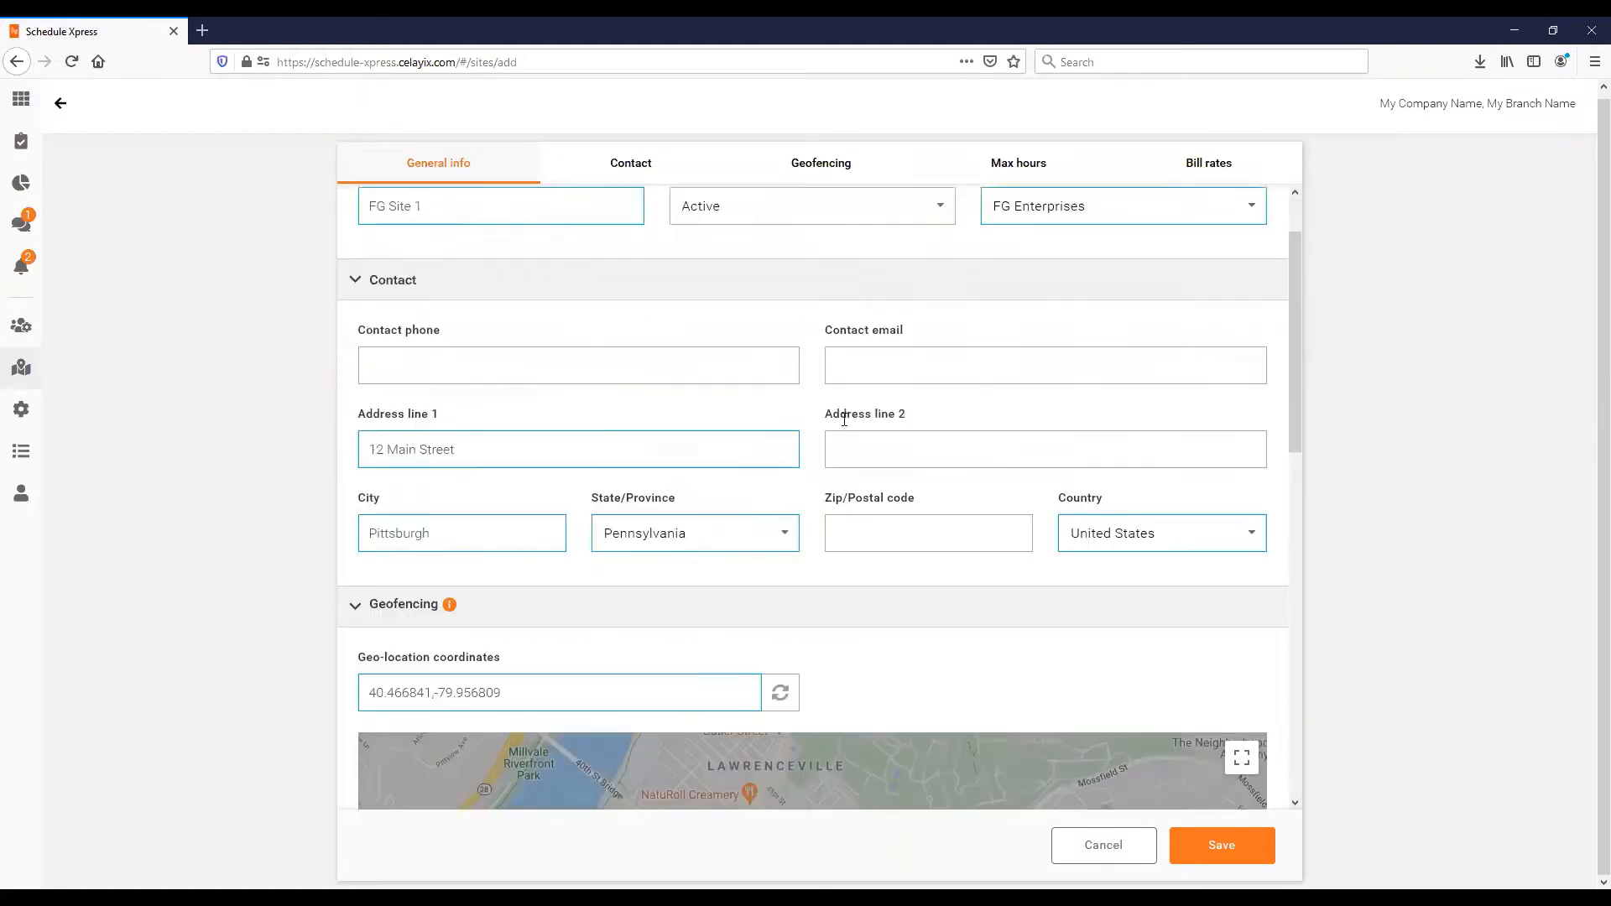
pyautogui.click(851, 529)
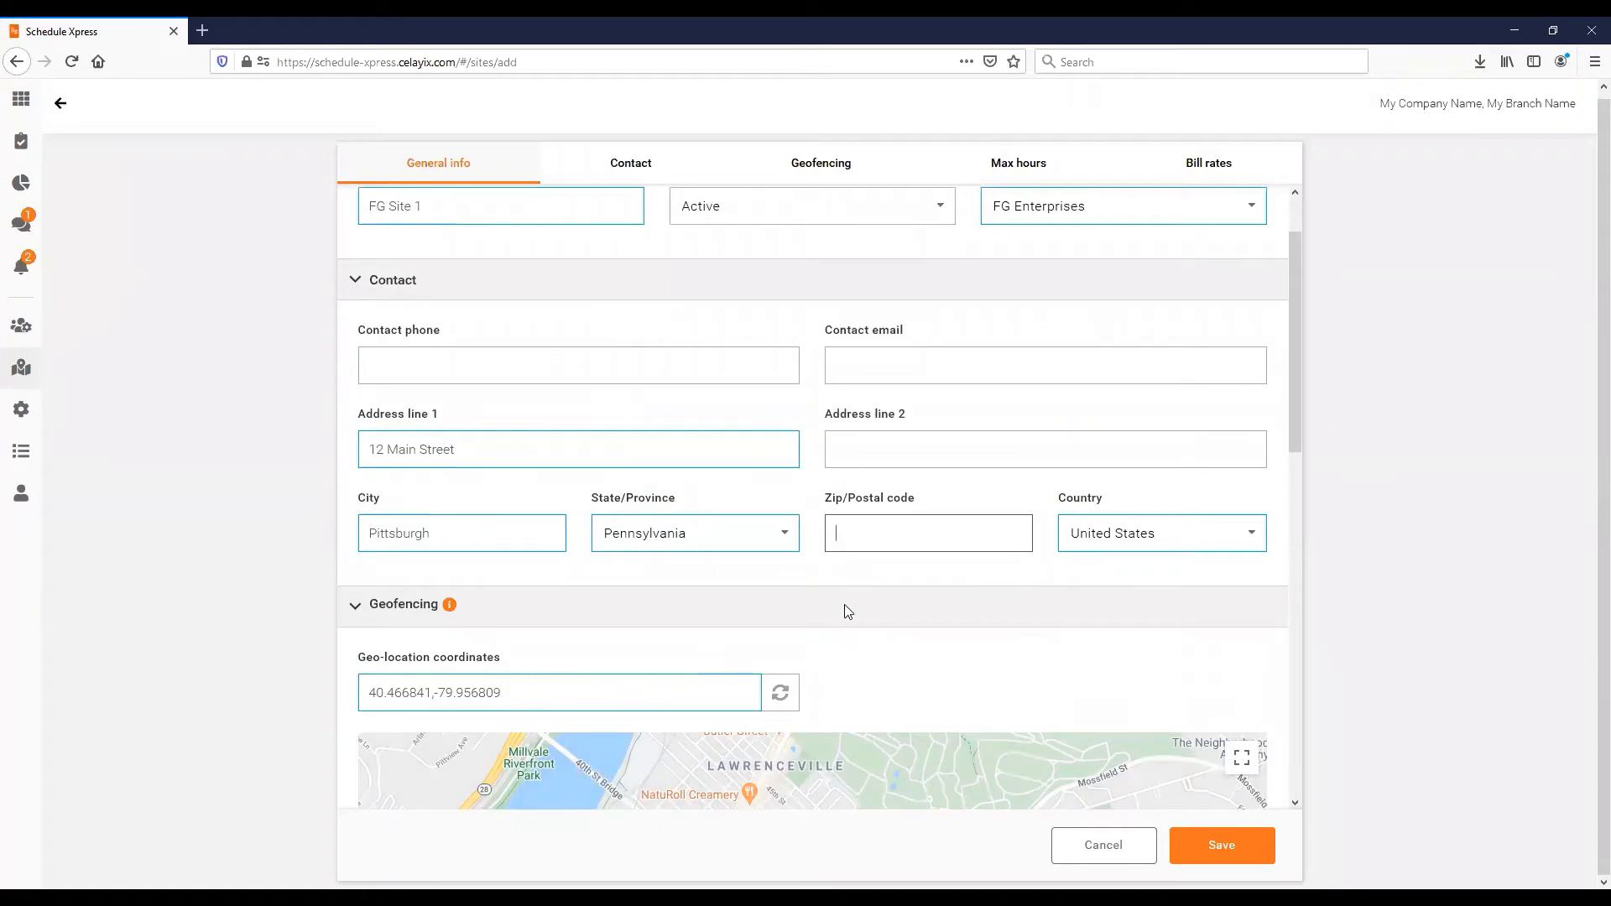
pyautogui.scroll(-4, 873, 621)
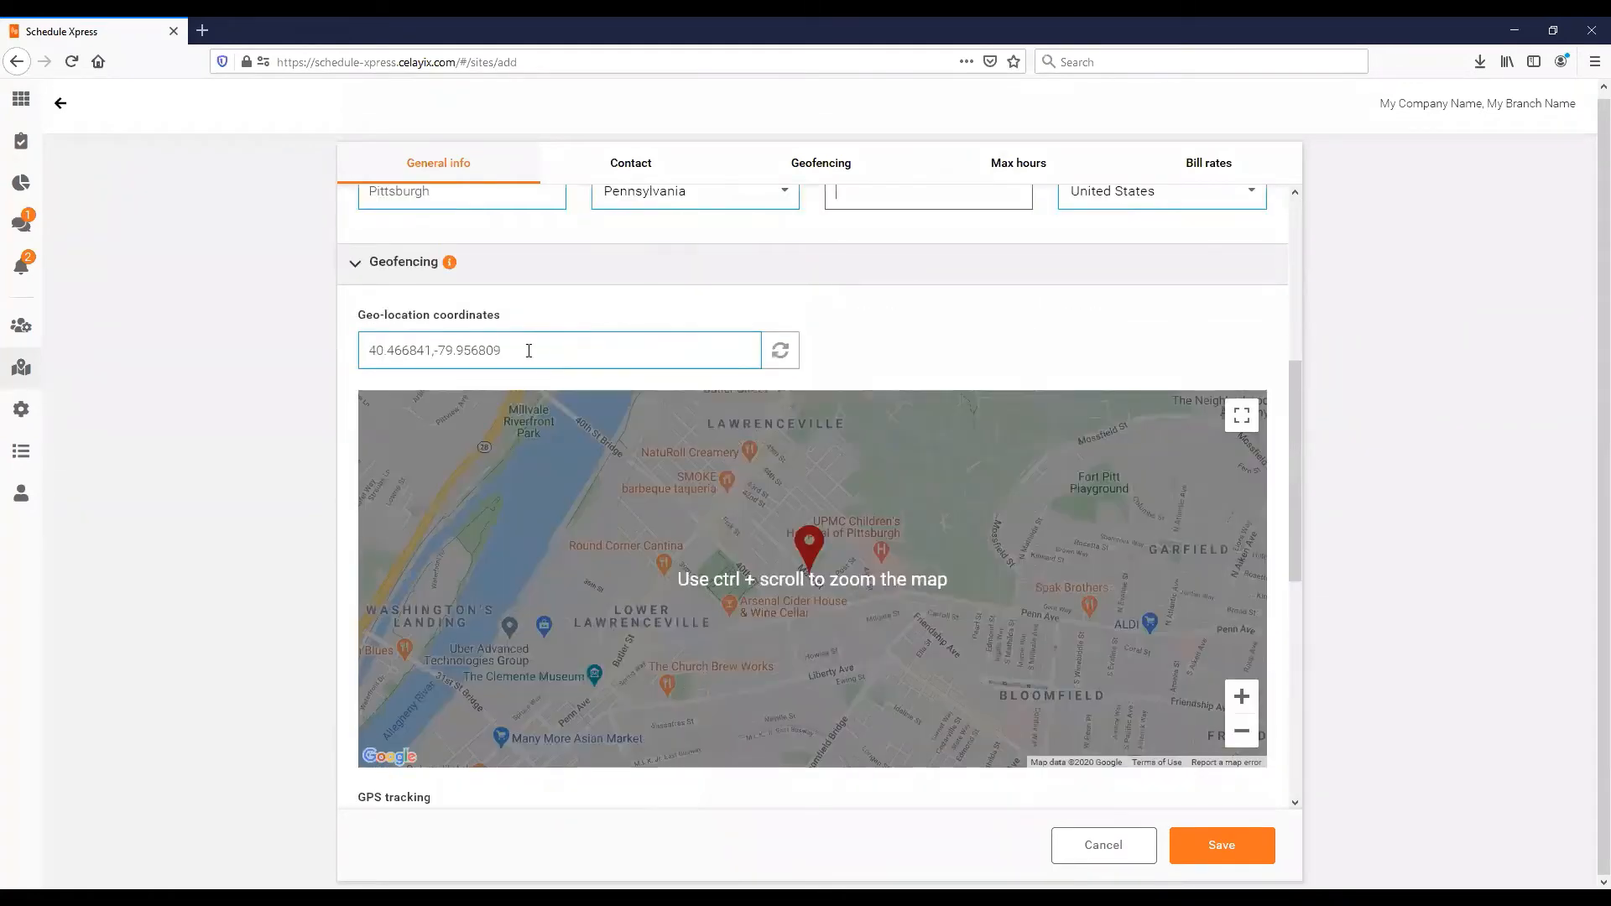
pyautogui.moveTo(359, 350); pyautogui.dragTo(545, 376)
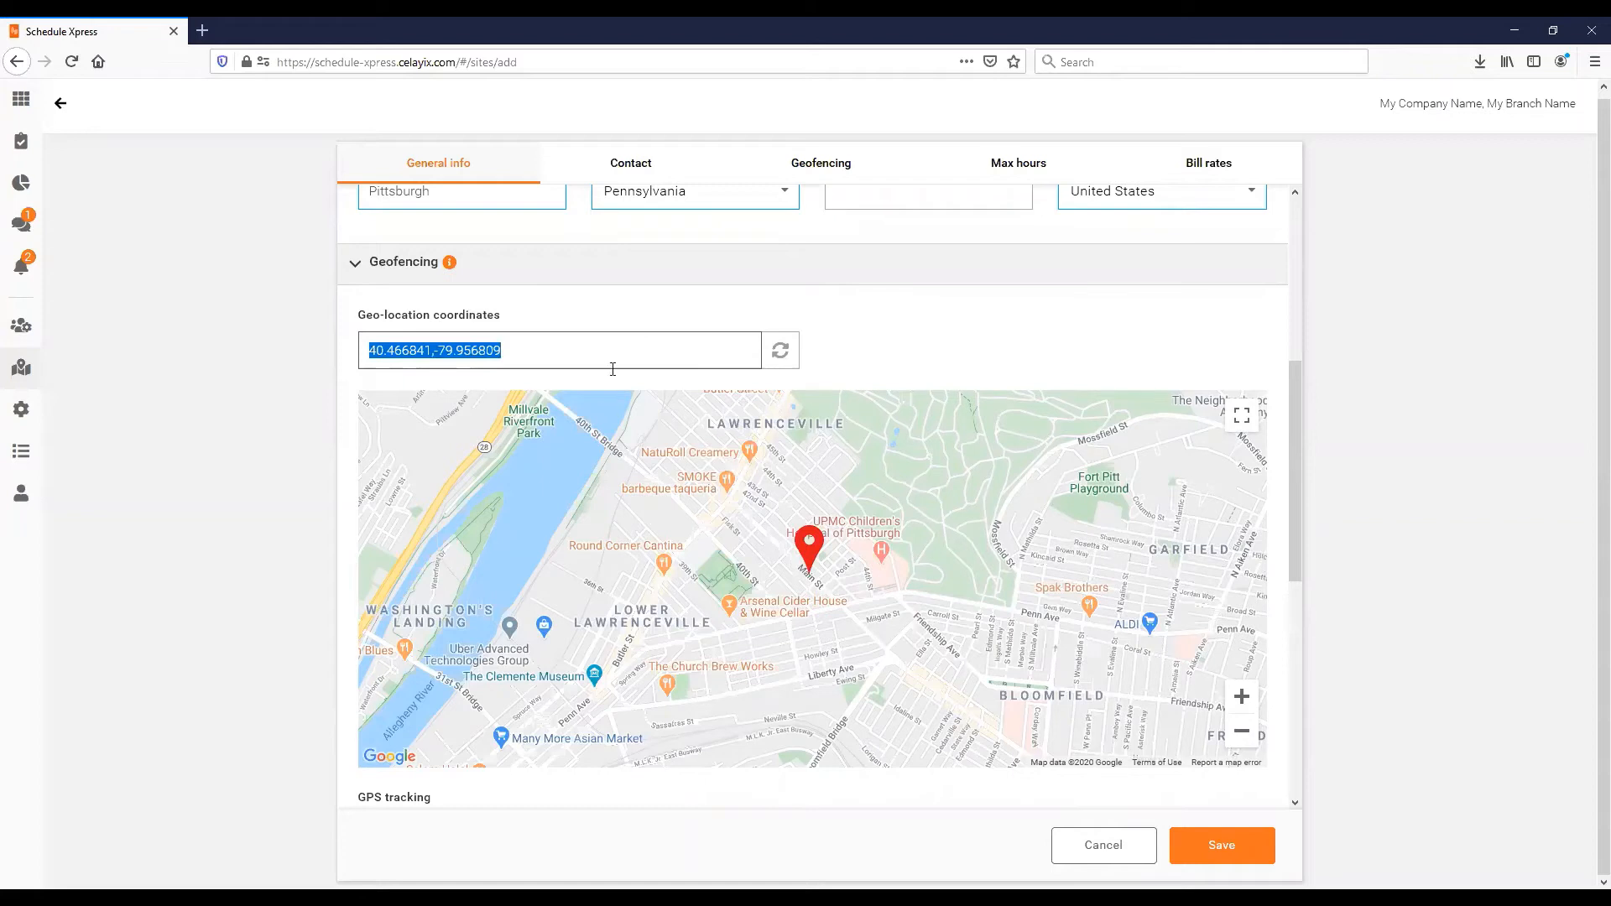
pyautogui.click(1251, 846)
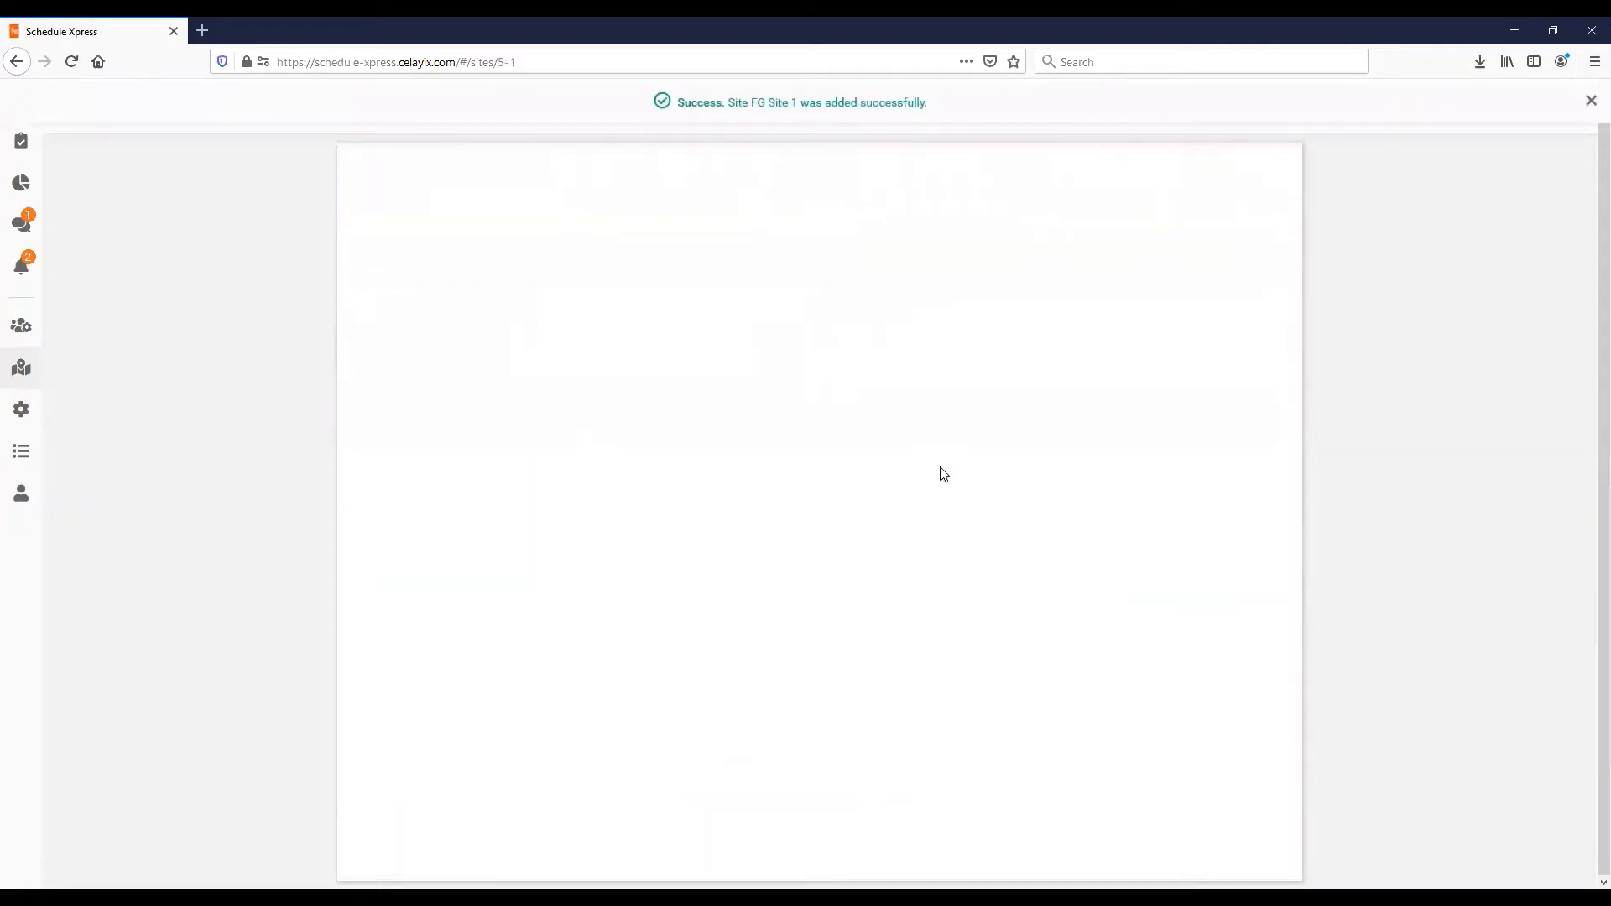
# - Dismiss the success banner and return to the Manage sites list
pyautogui.click(1591, 101)
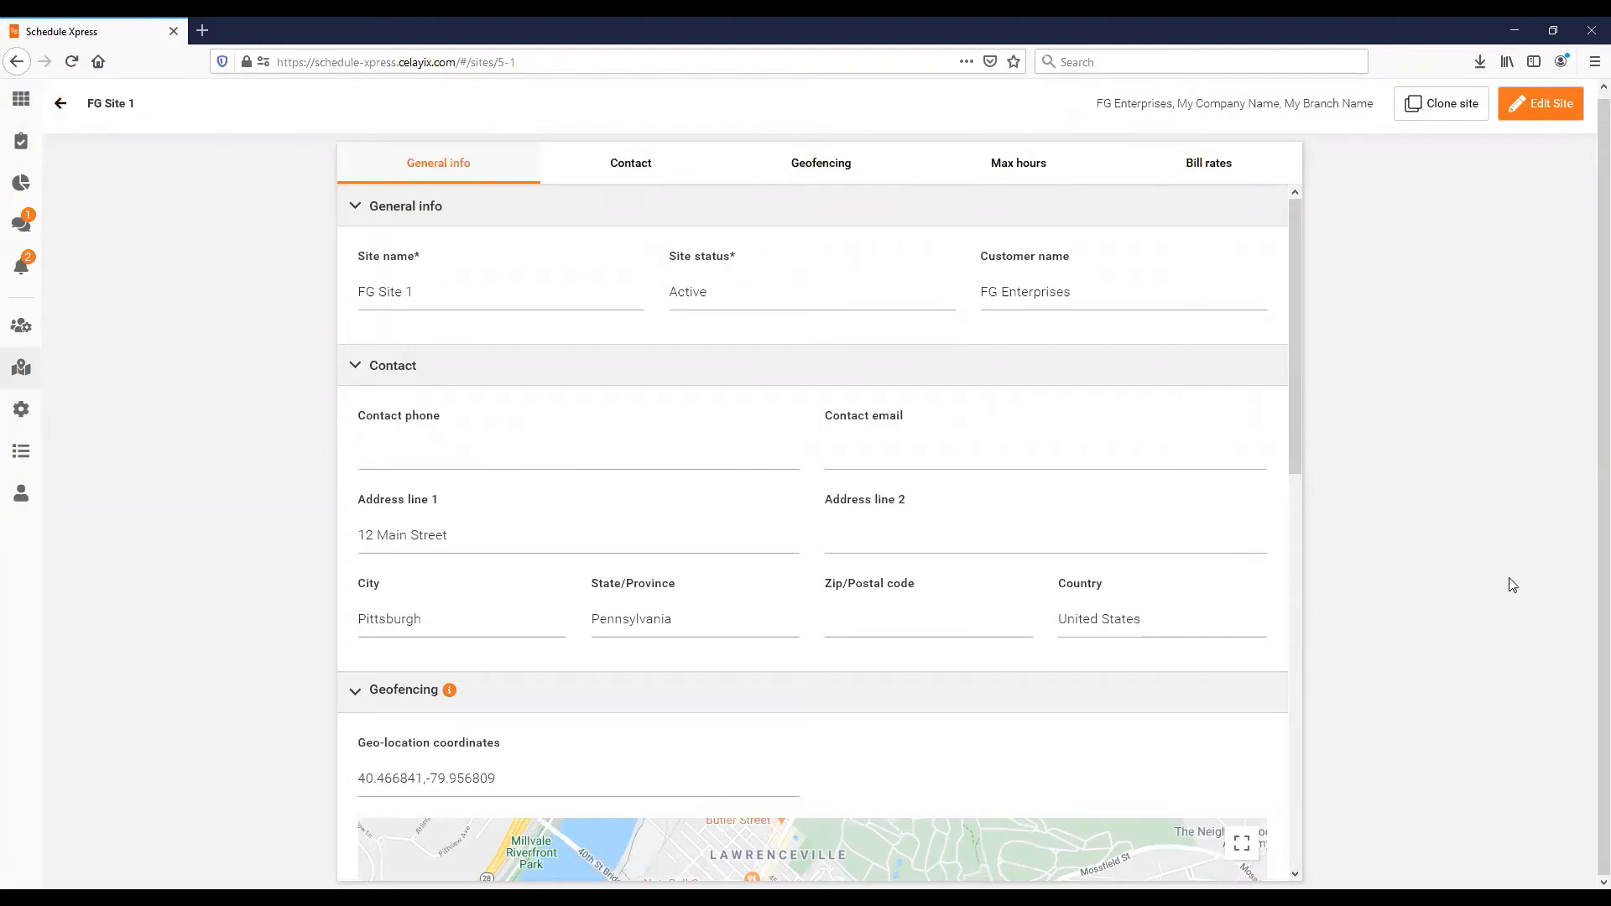
pyautogui.click(62, 104)
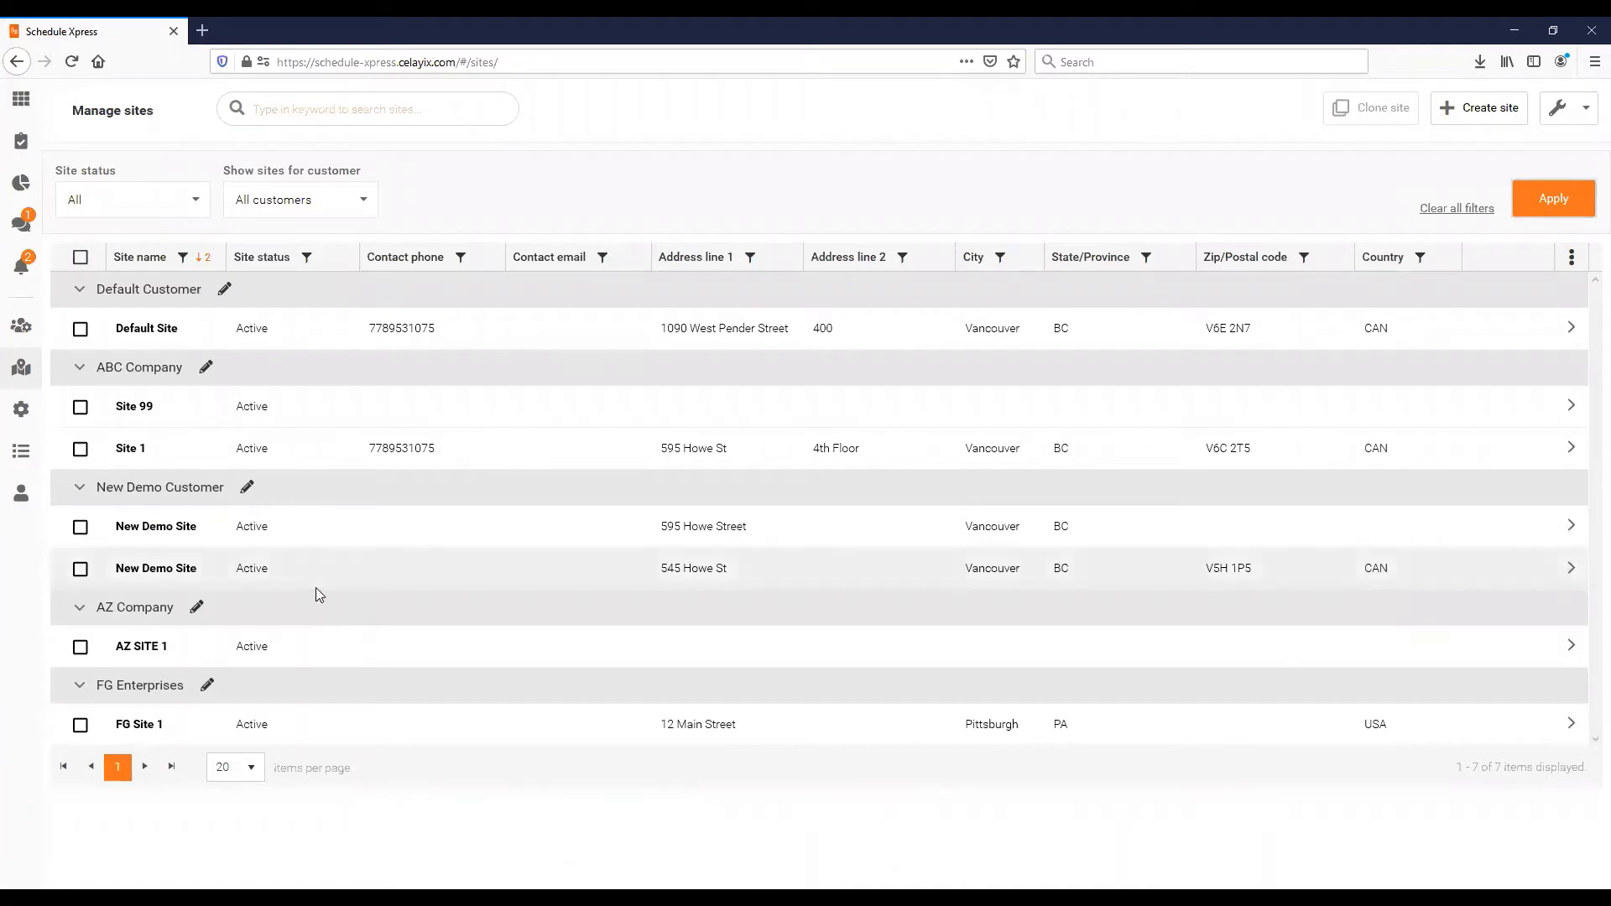
pyautogui.click(86, 546)
pyautogui.click(62, 110)
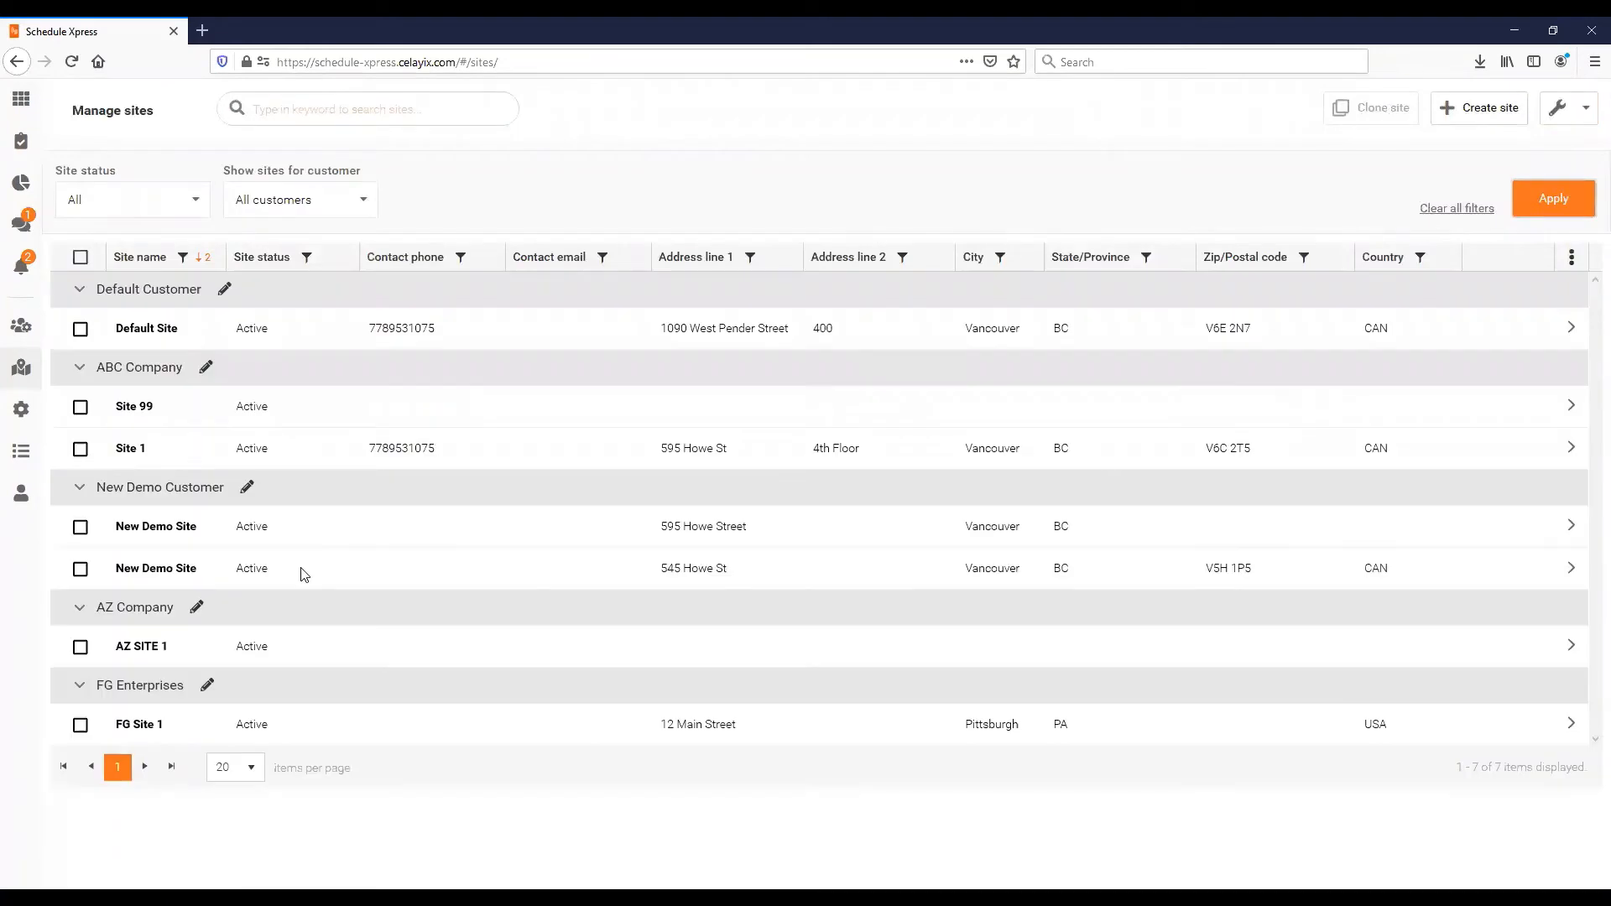
pyautogui.click(80, 569)
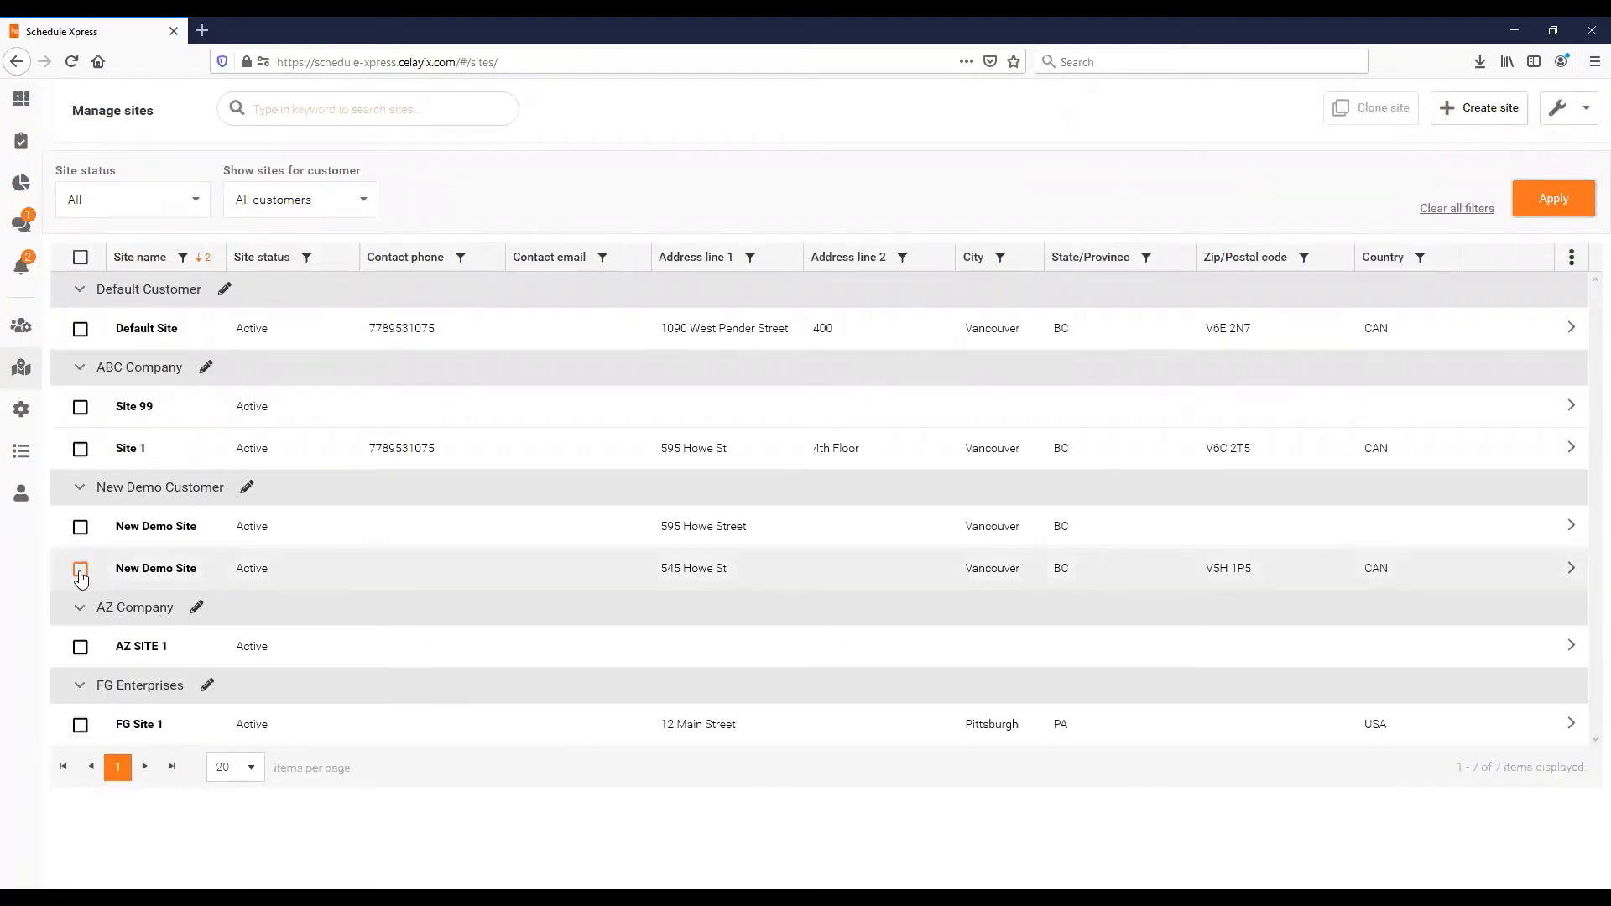
pyautogui.click(81, 527)
pyautogui.click(1479, 109)
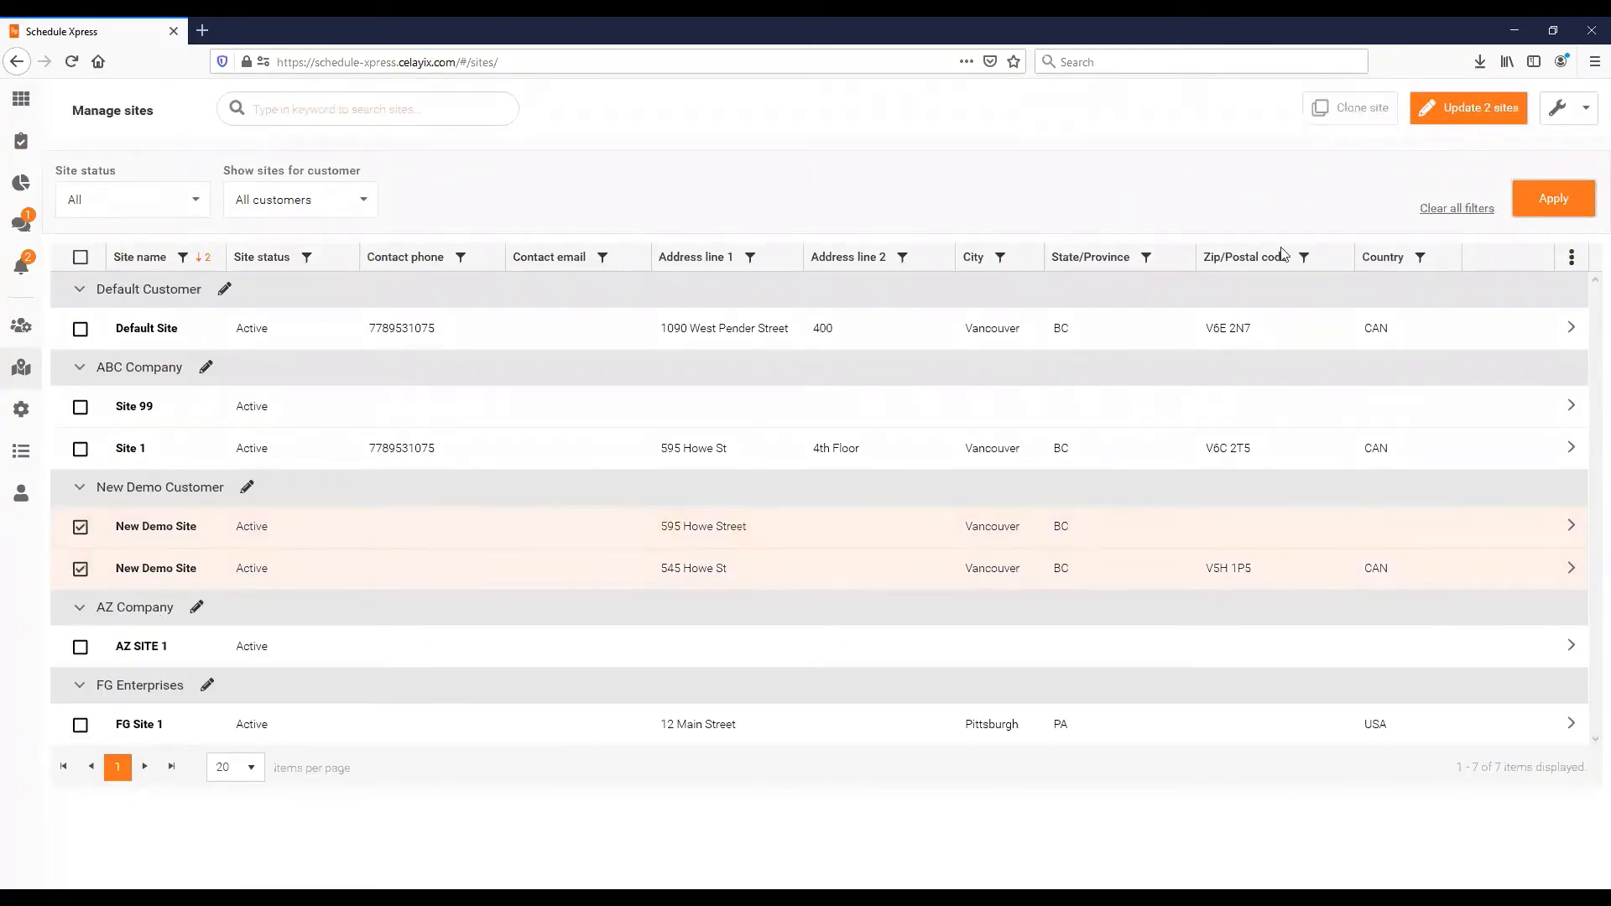
pyautogui.click(495, 333)
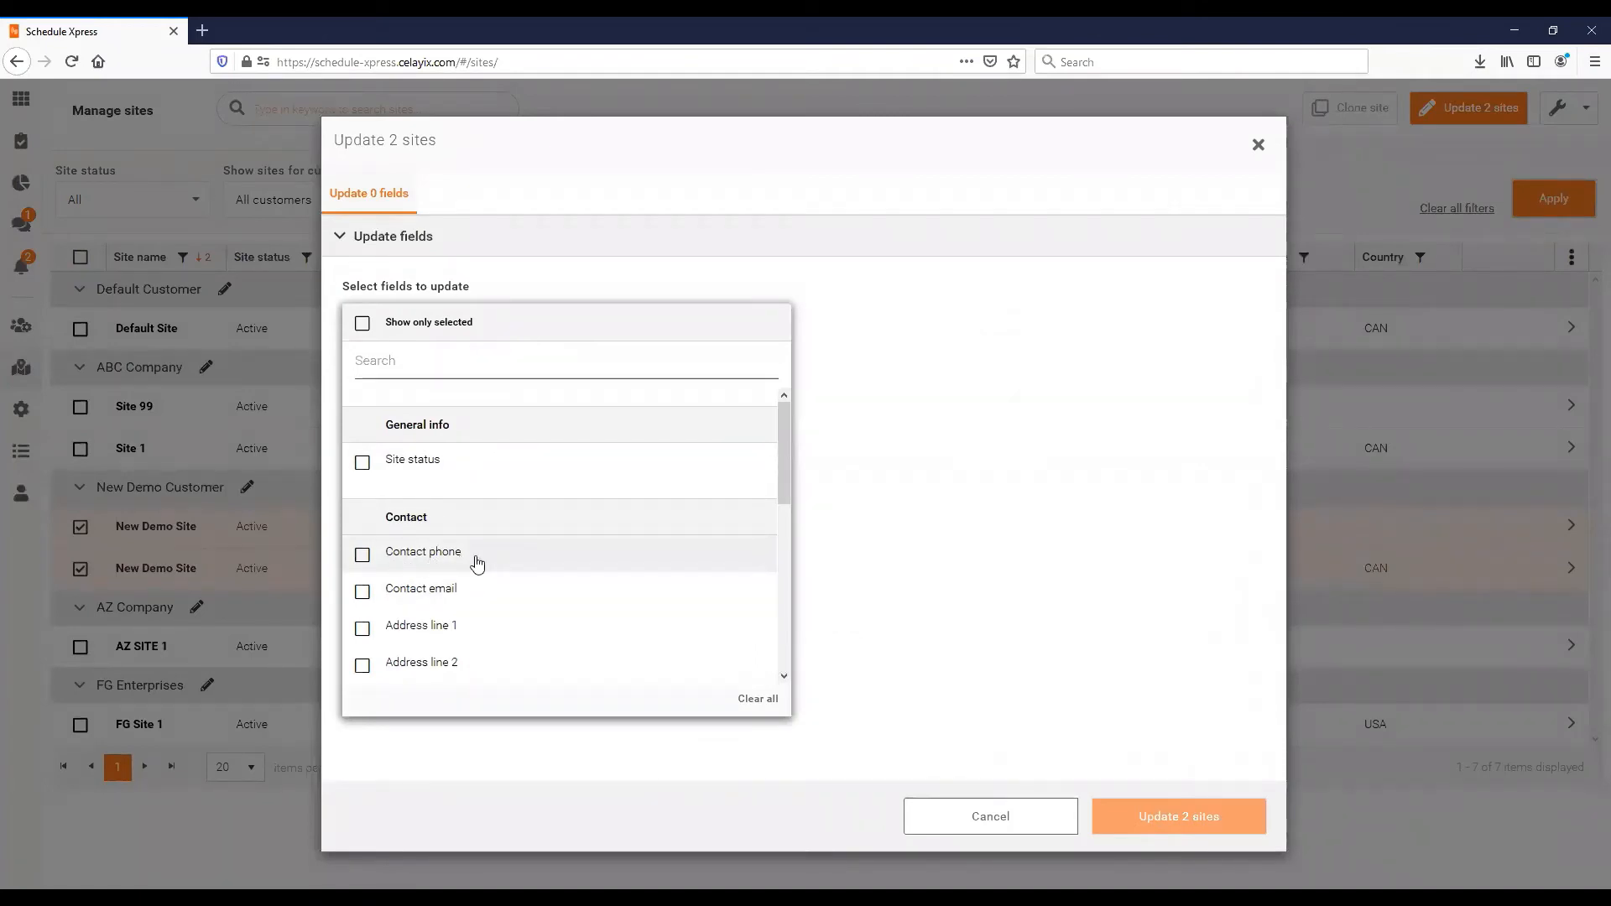
pyautogui.scroll(-3, 477, 563)
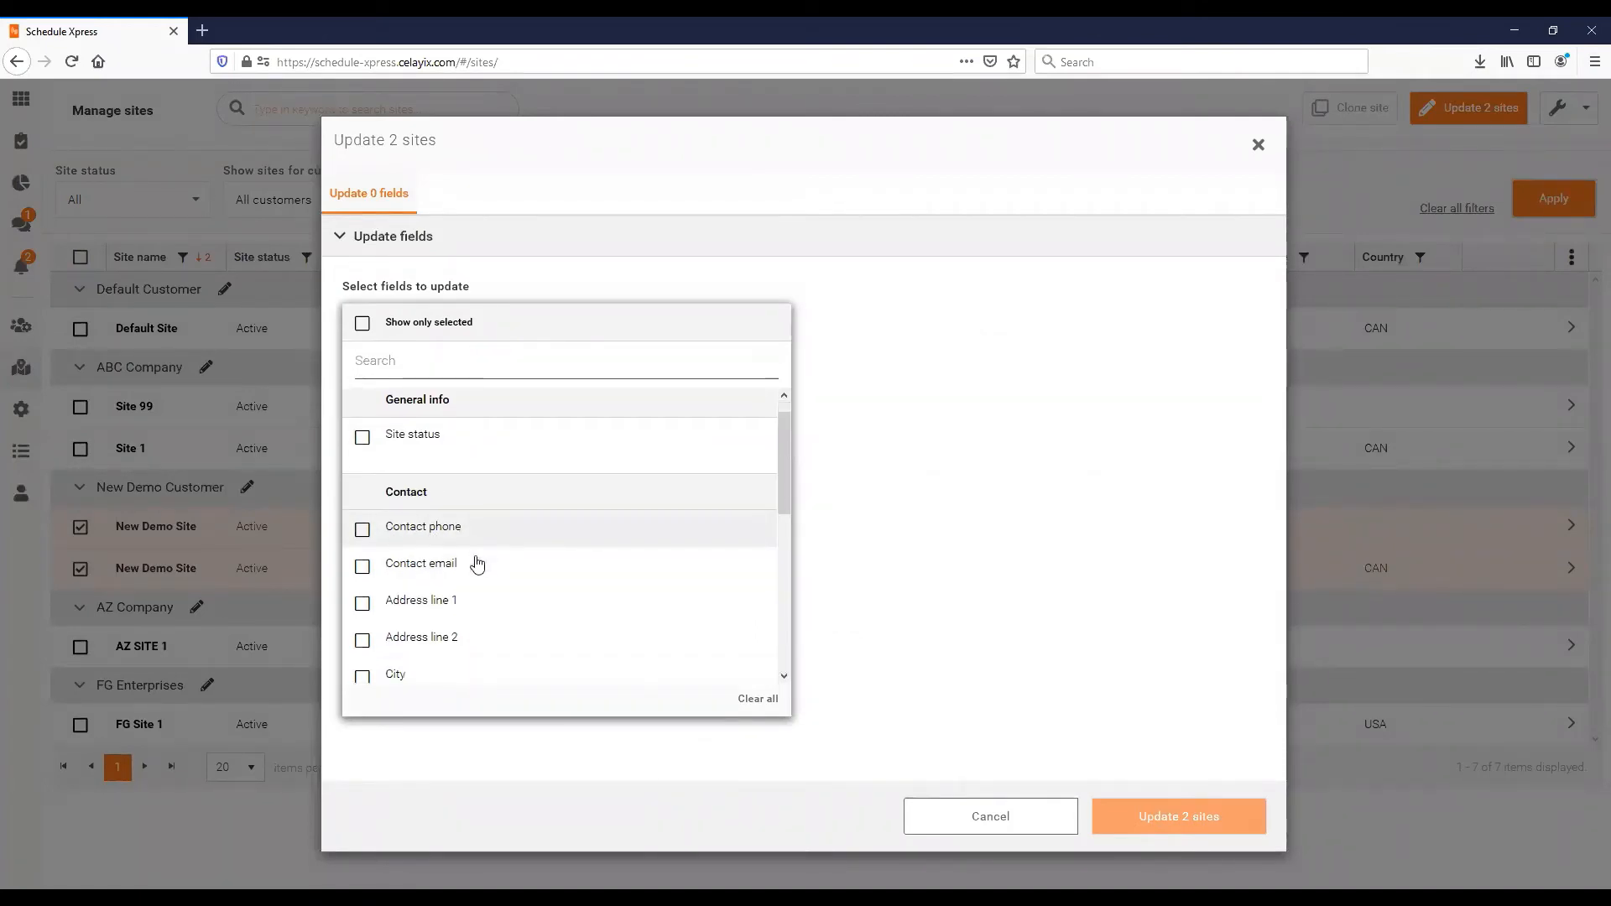
pyautogui.scroll(-2, 418, 554)
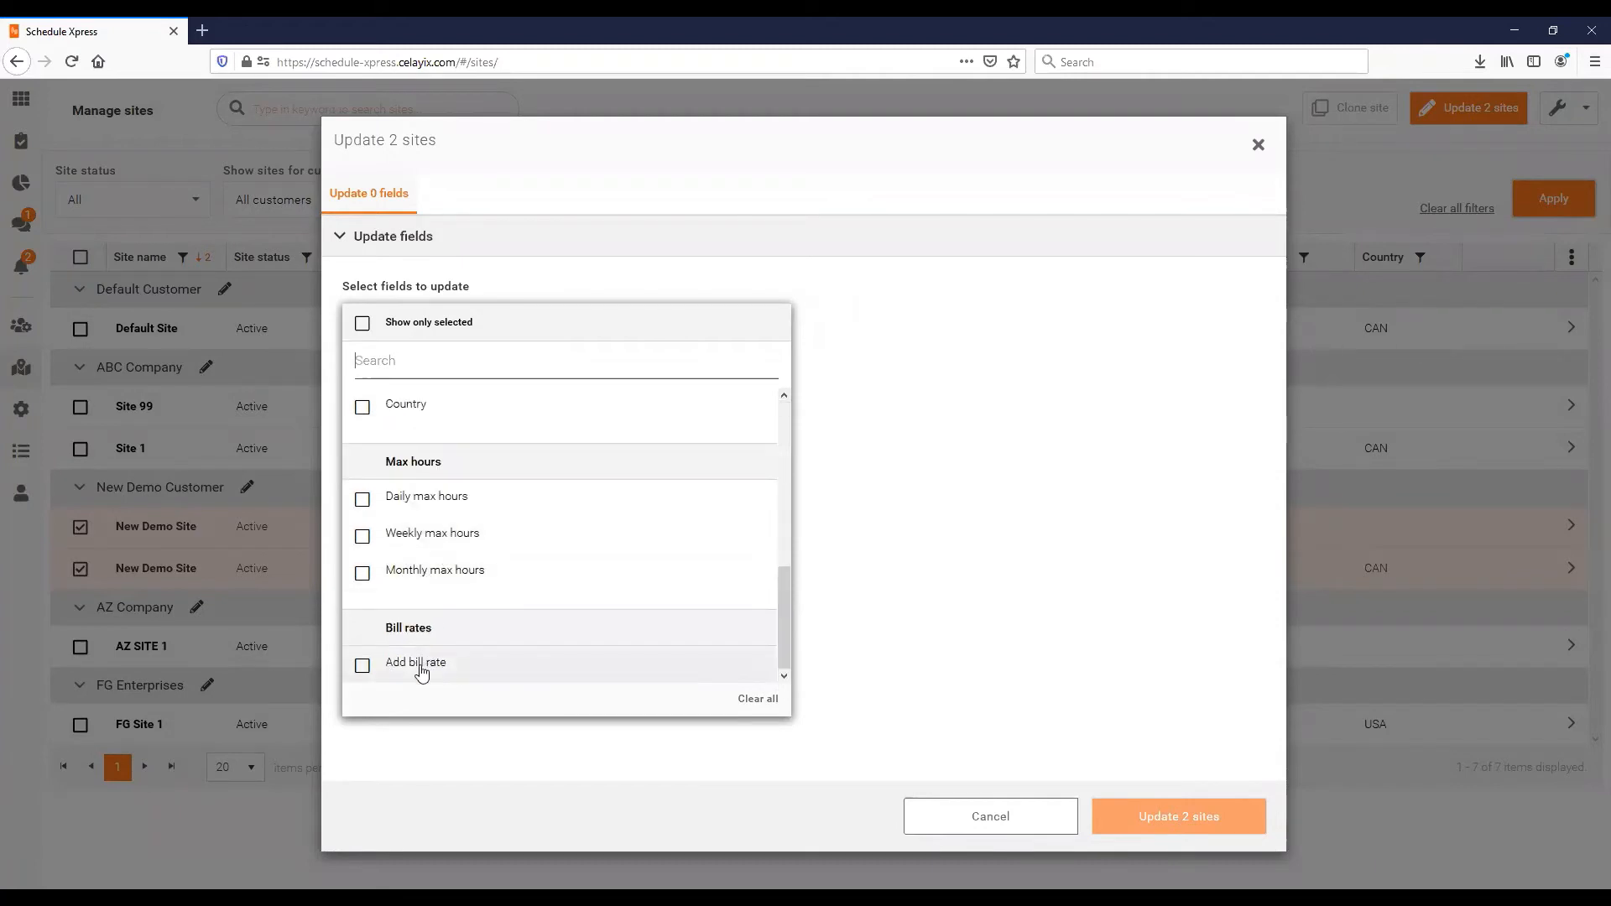
pyautogui.click(435, 466)
pyautogui.click(986, 822)
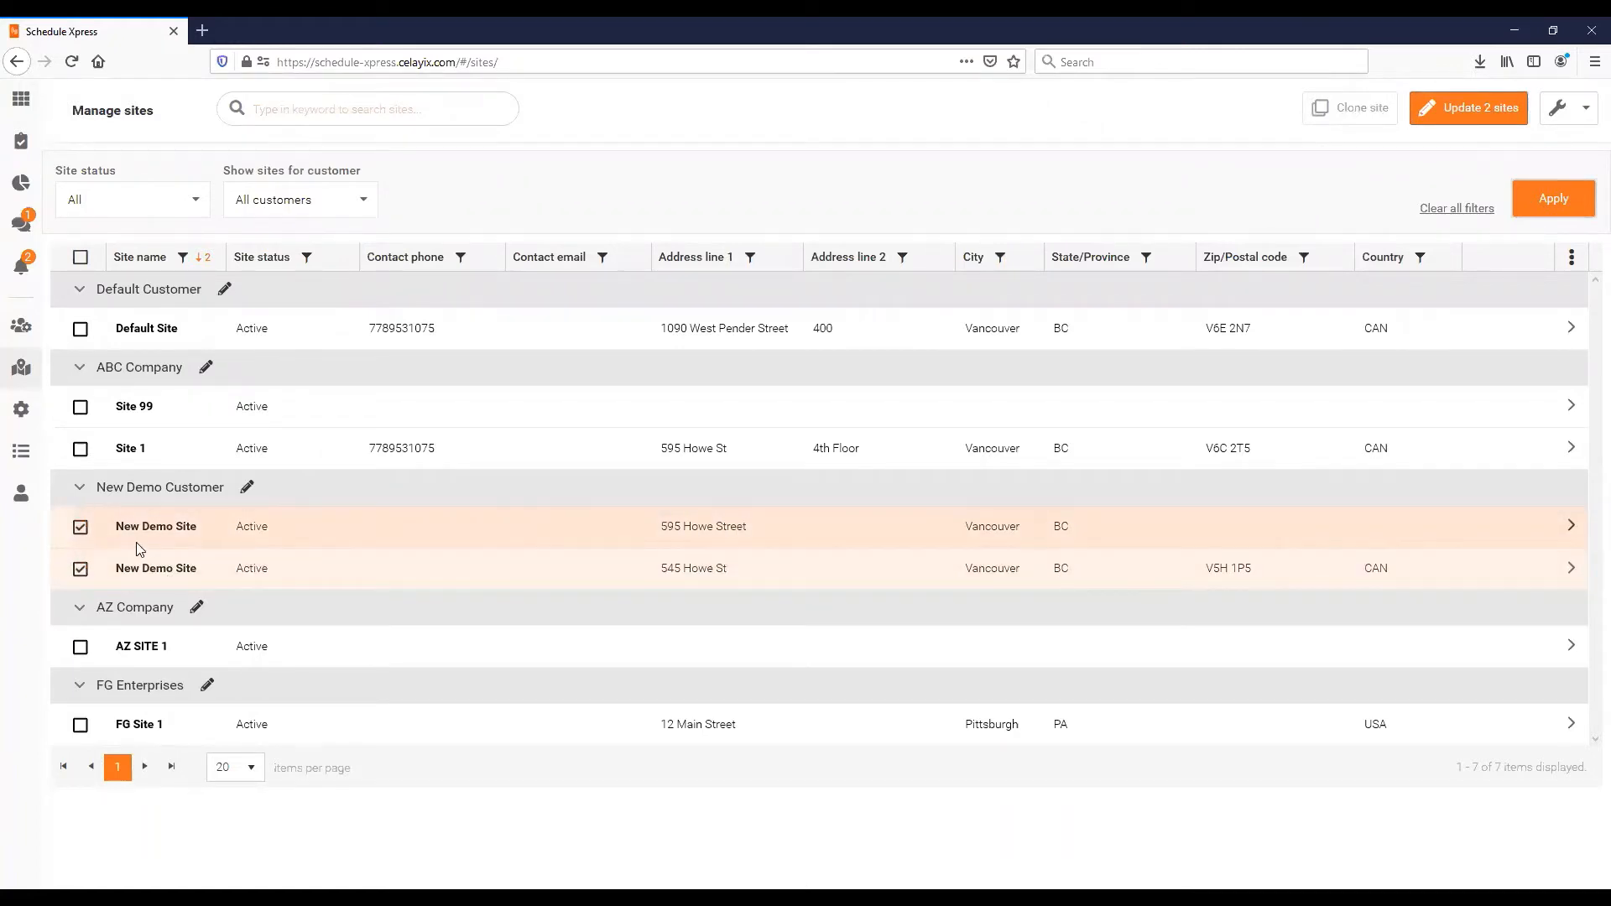
pyautogui.click(81, 569)
pyautogui.click(81, 527)
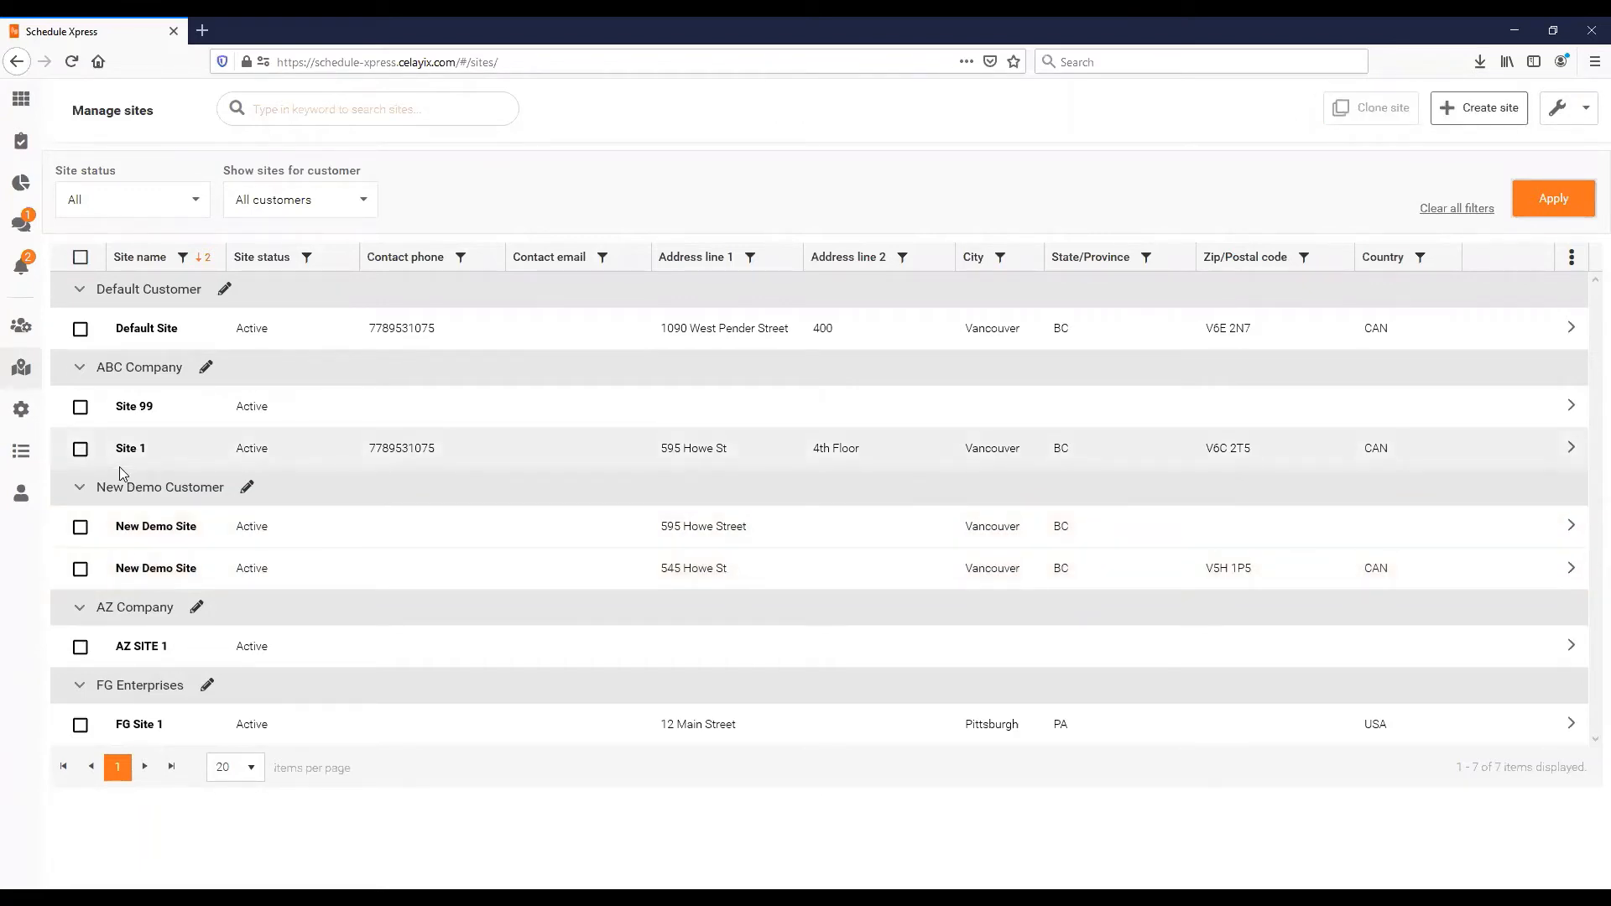
pyautogui.click(81, 449)
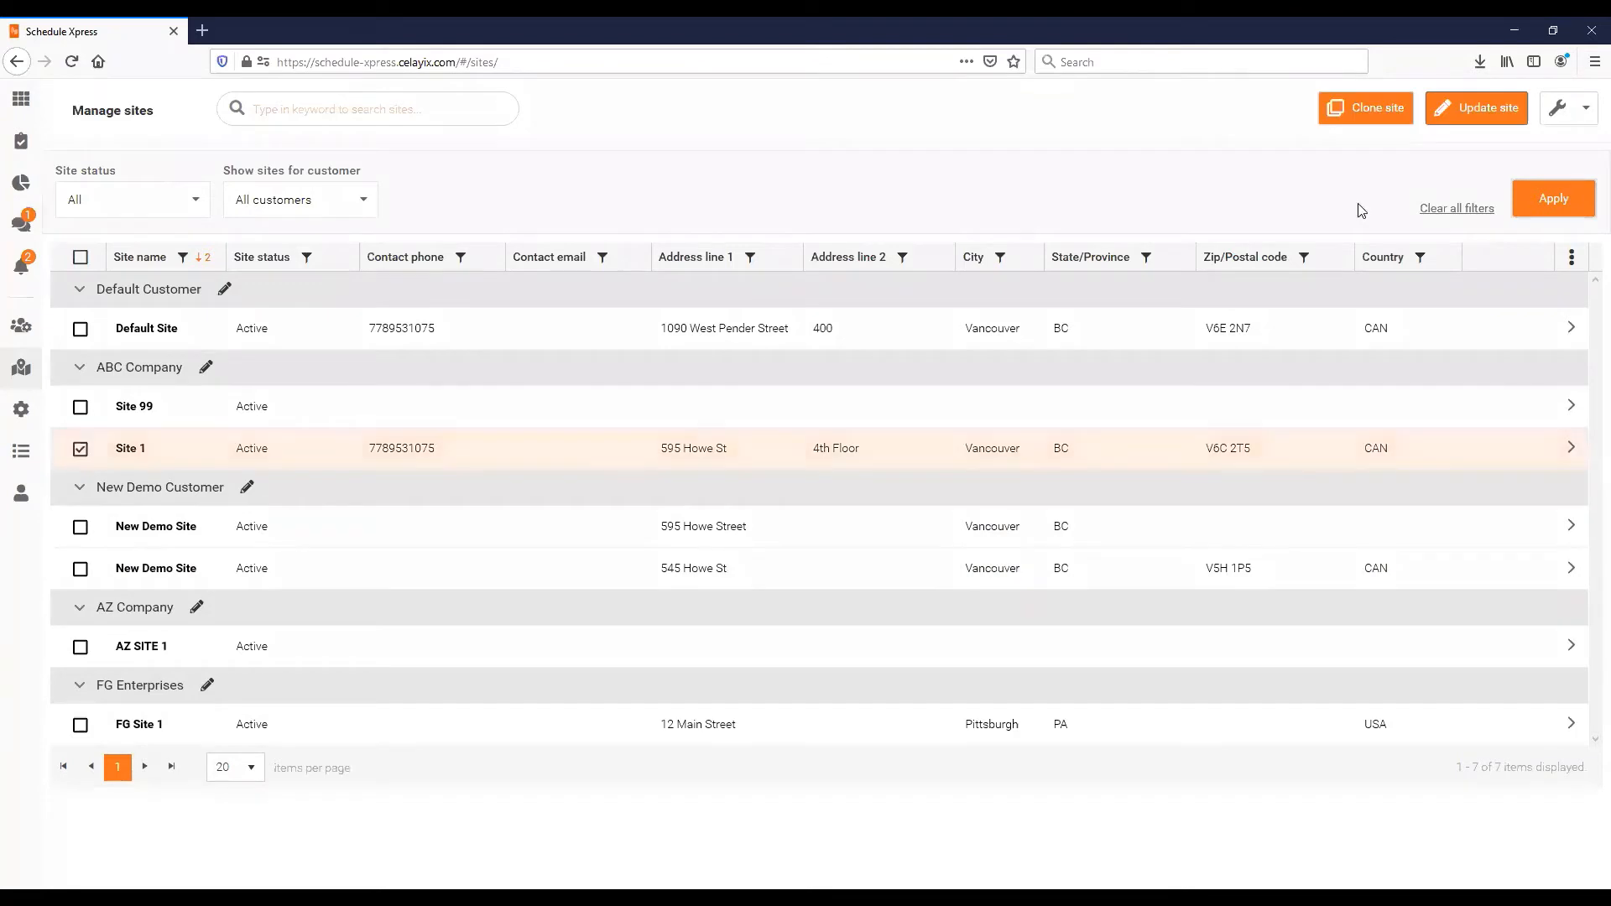
pyautogui.click(1473, 118)
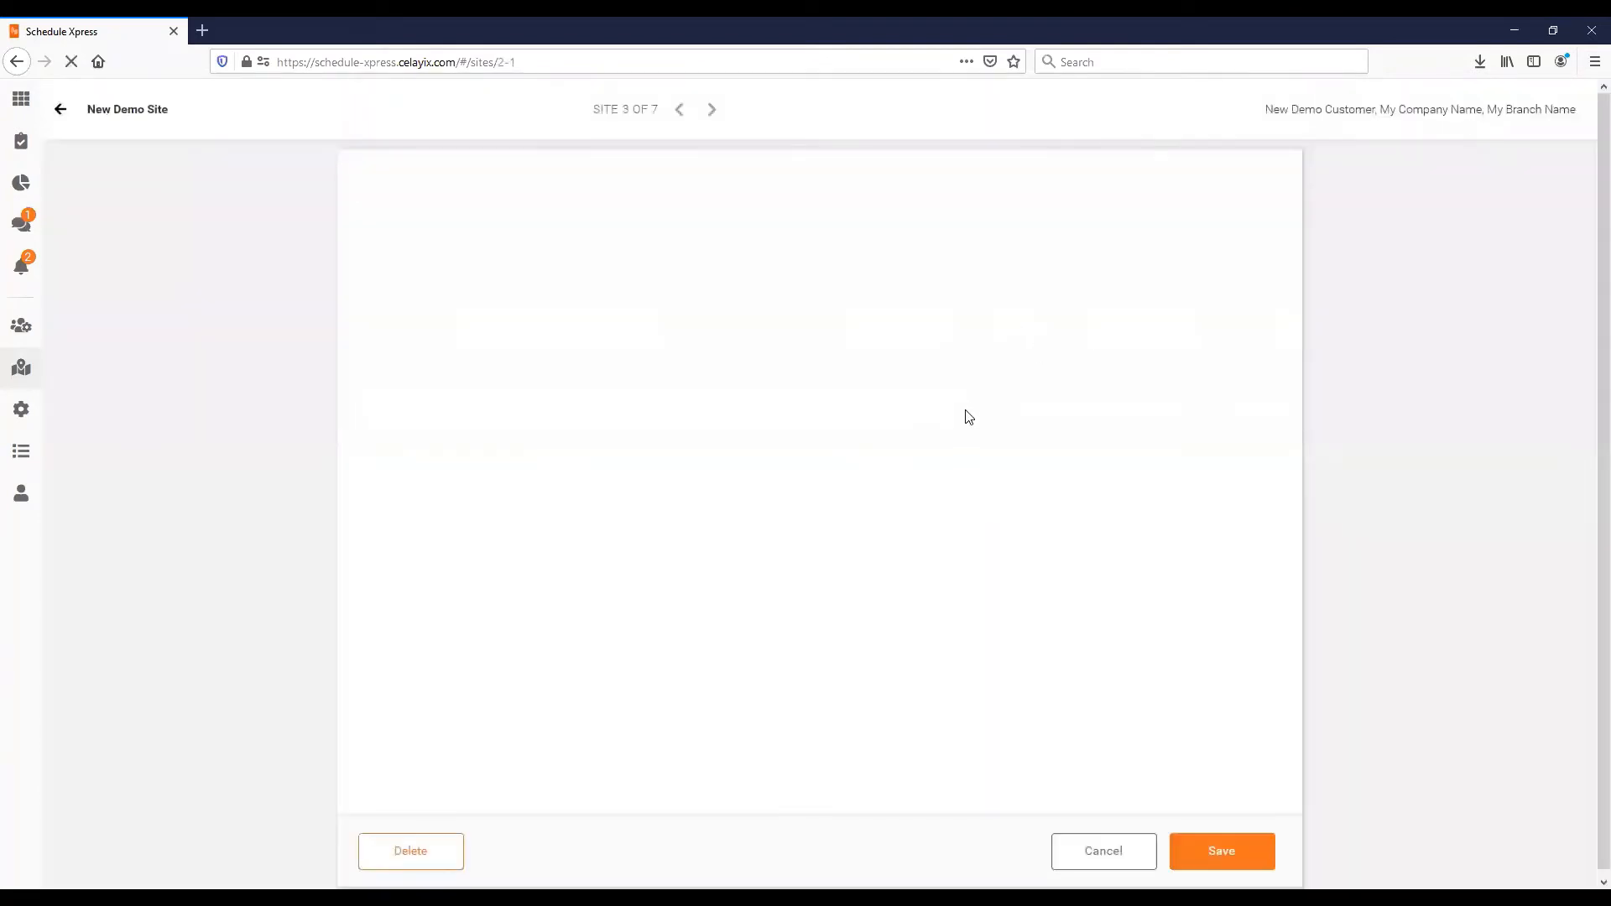
pyautogui.click(805, 292)
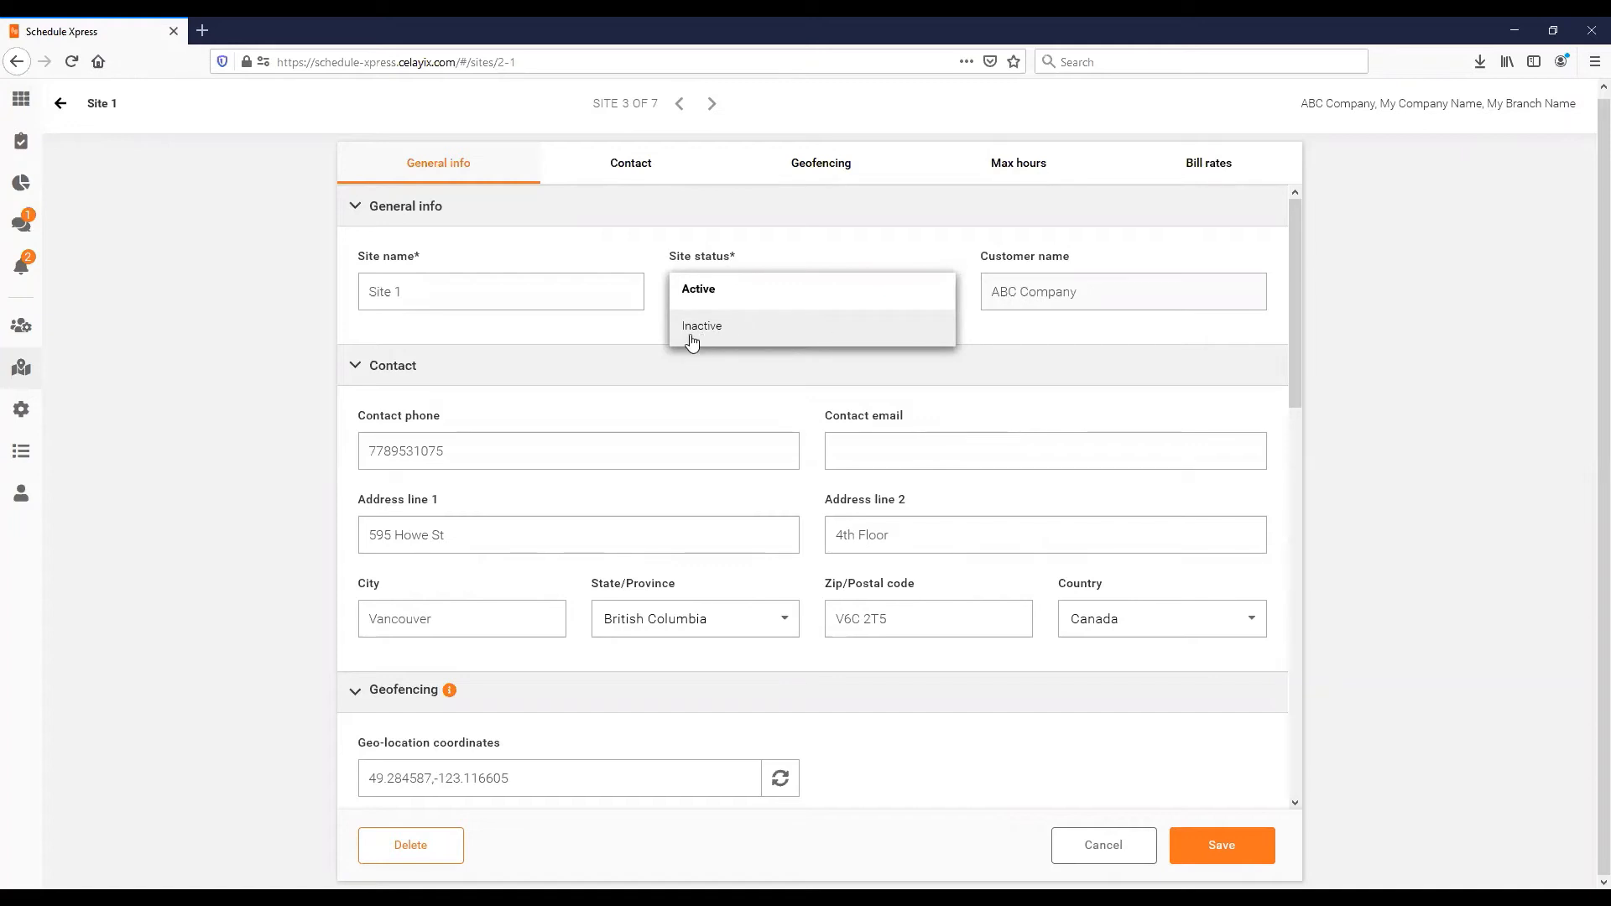
pyautogui.click(335, 340)
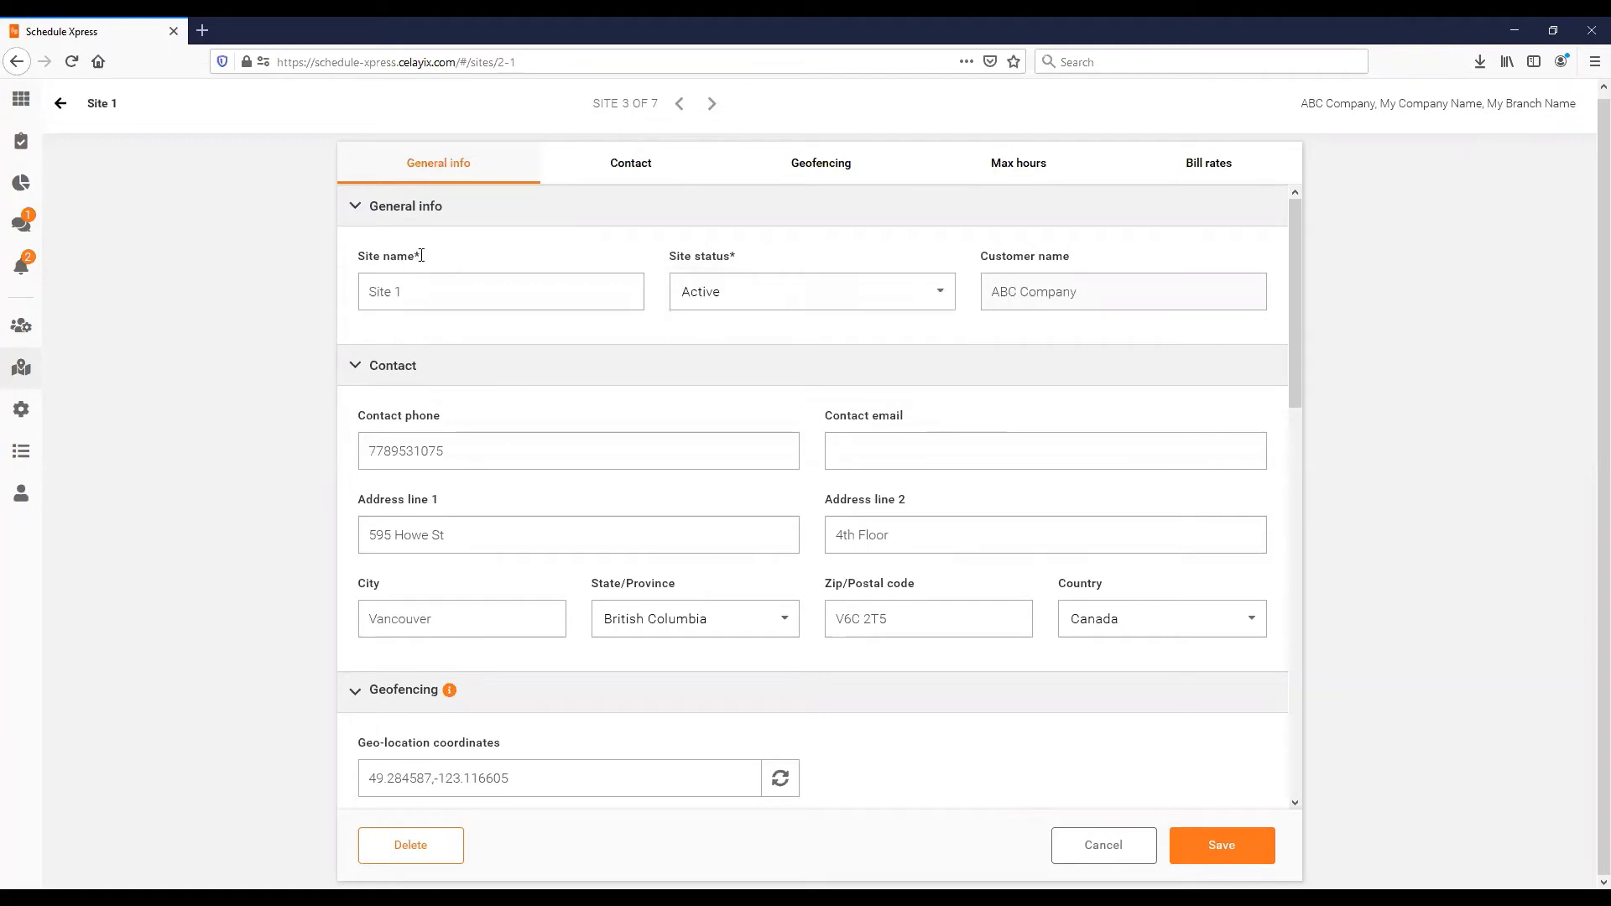
pyautogui.click(54, 109)
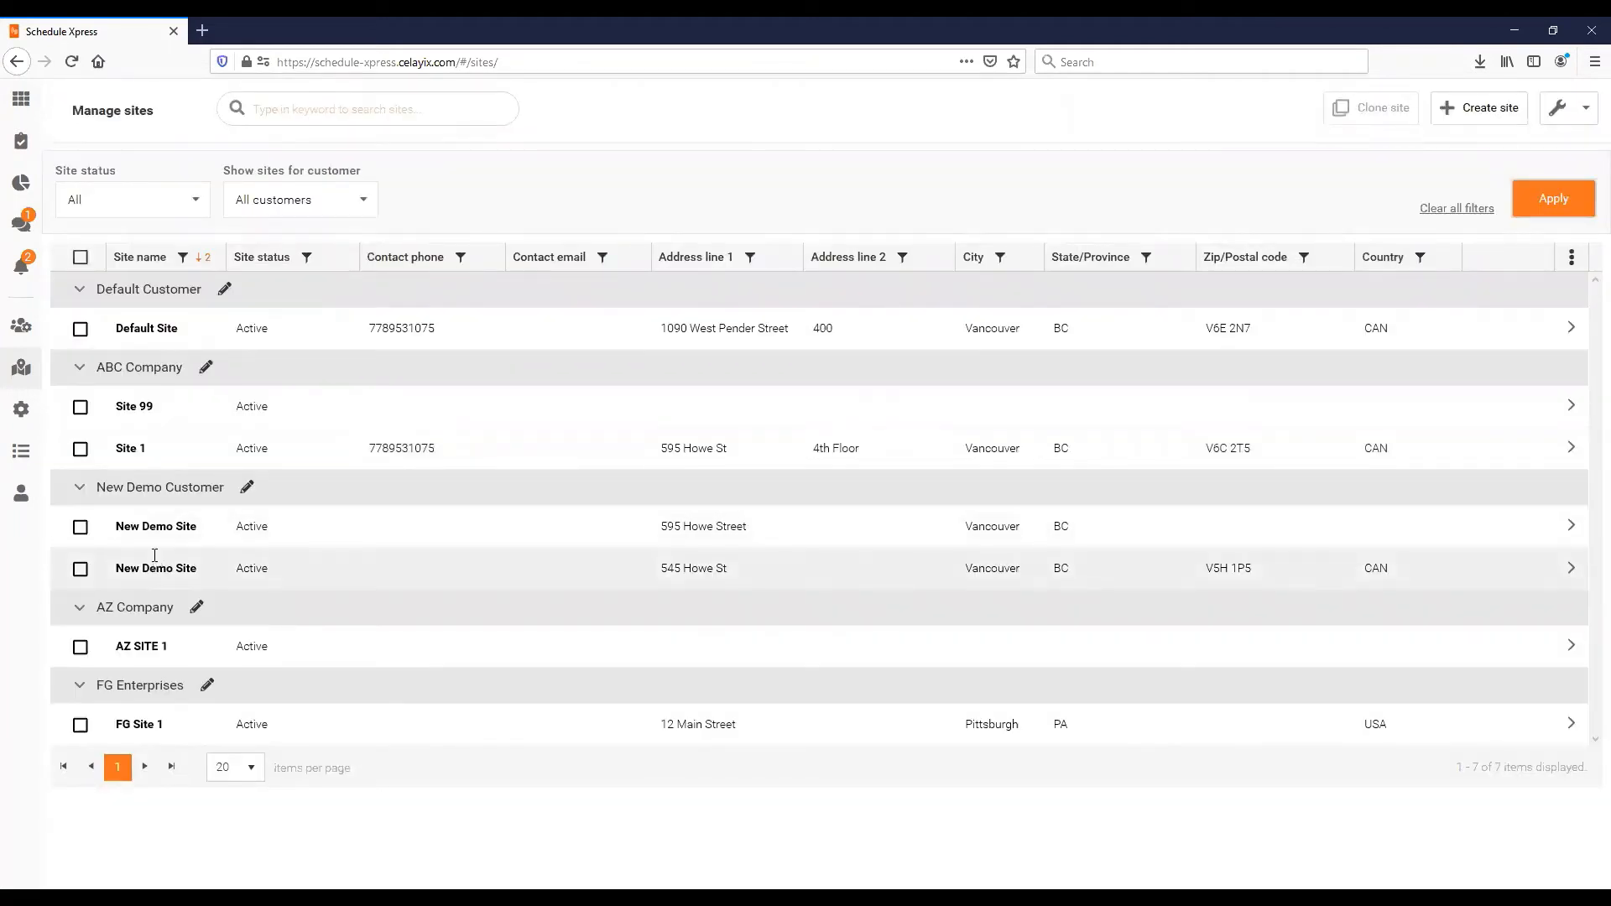
pyautogui.click(80, 725)
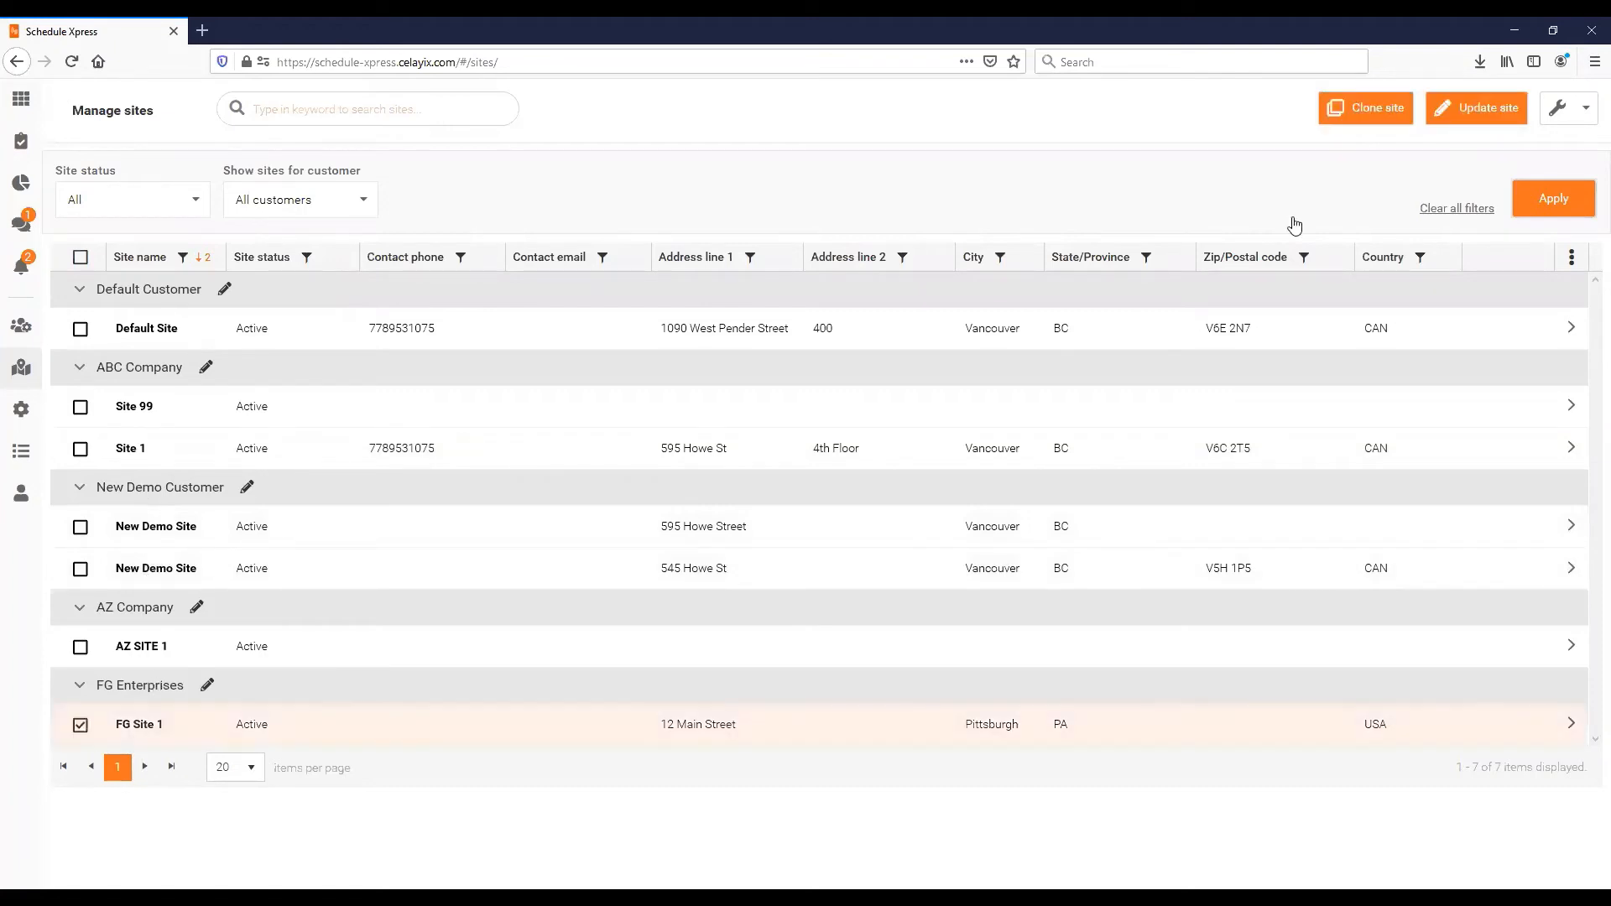
pyautogui.click(1554, 112)
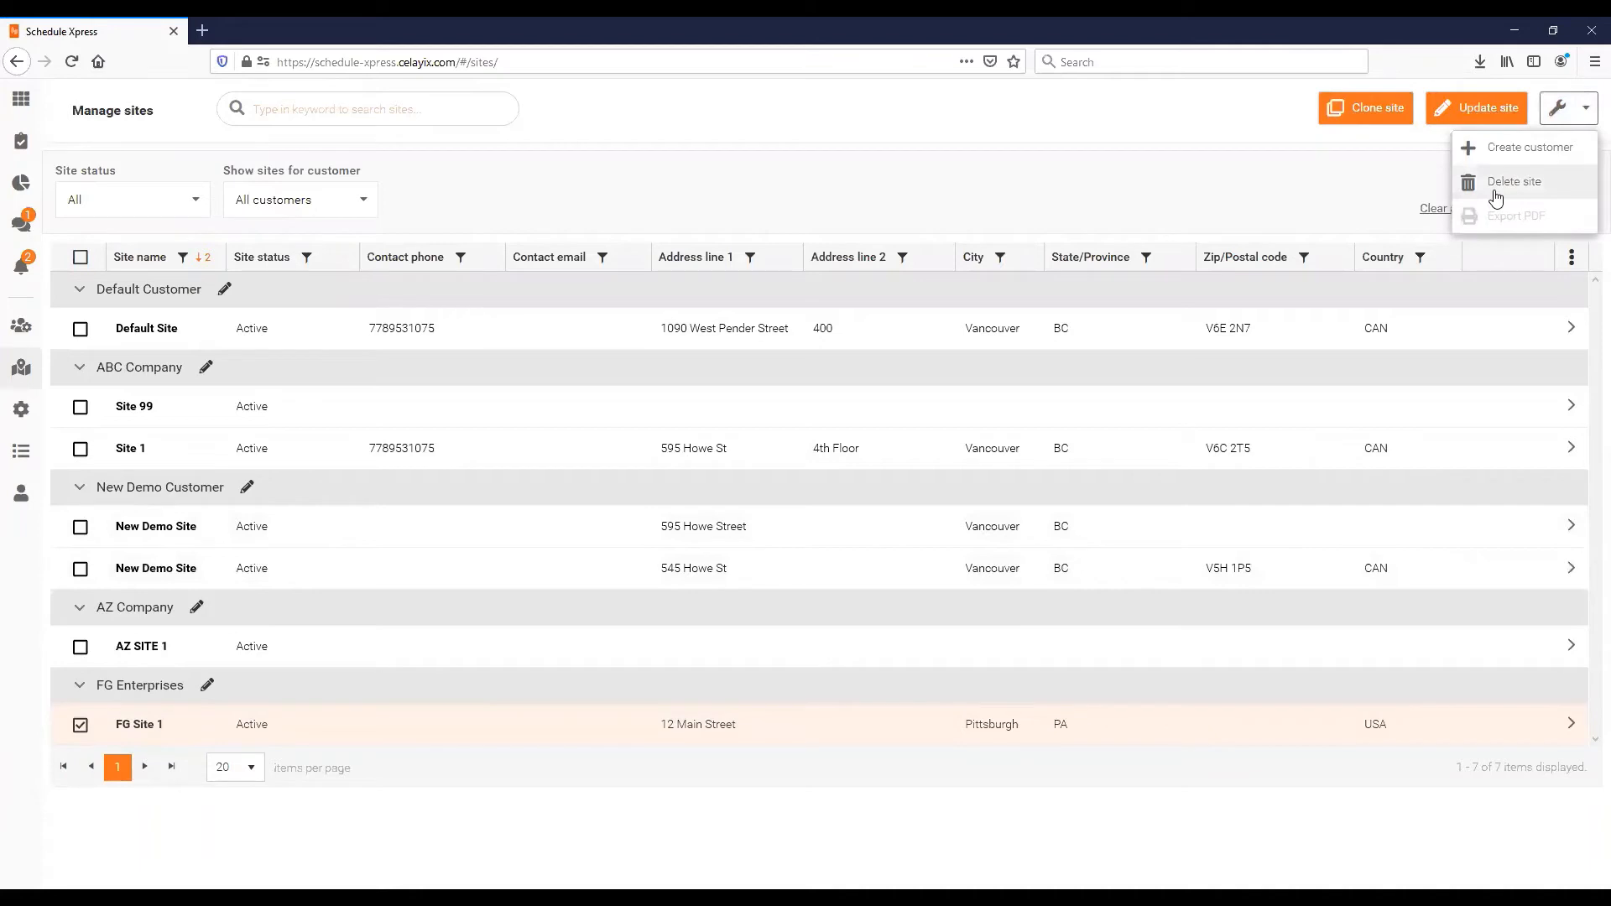
pyautogui.click(1496, 199)
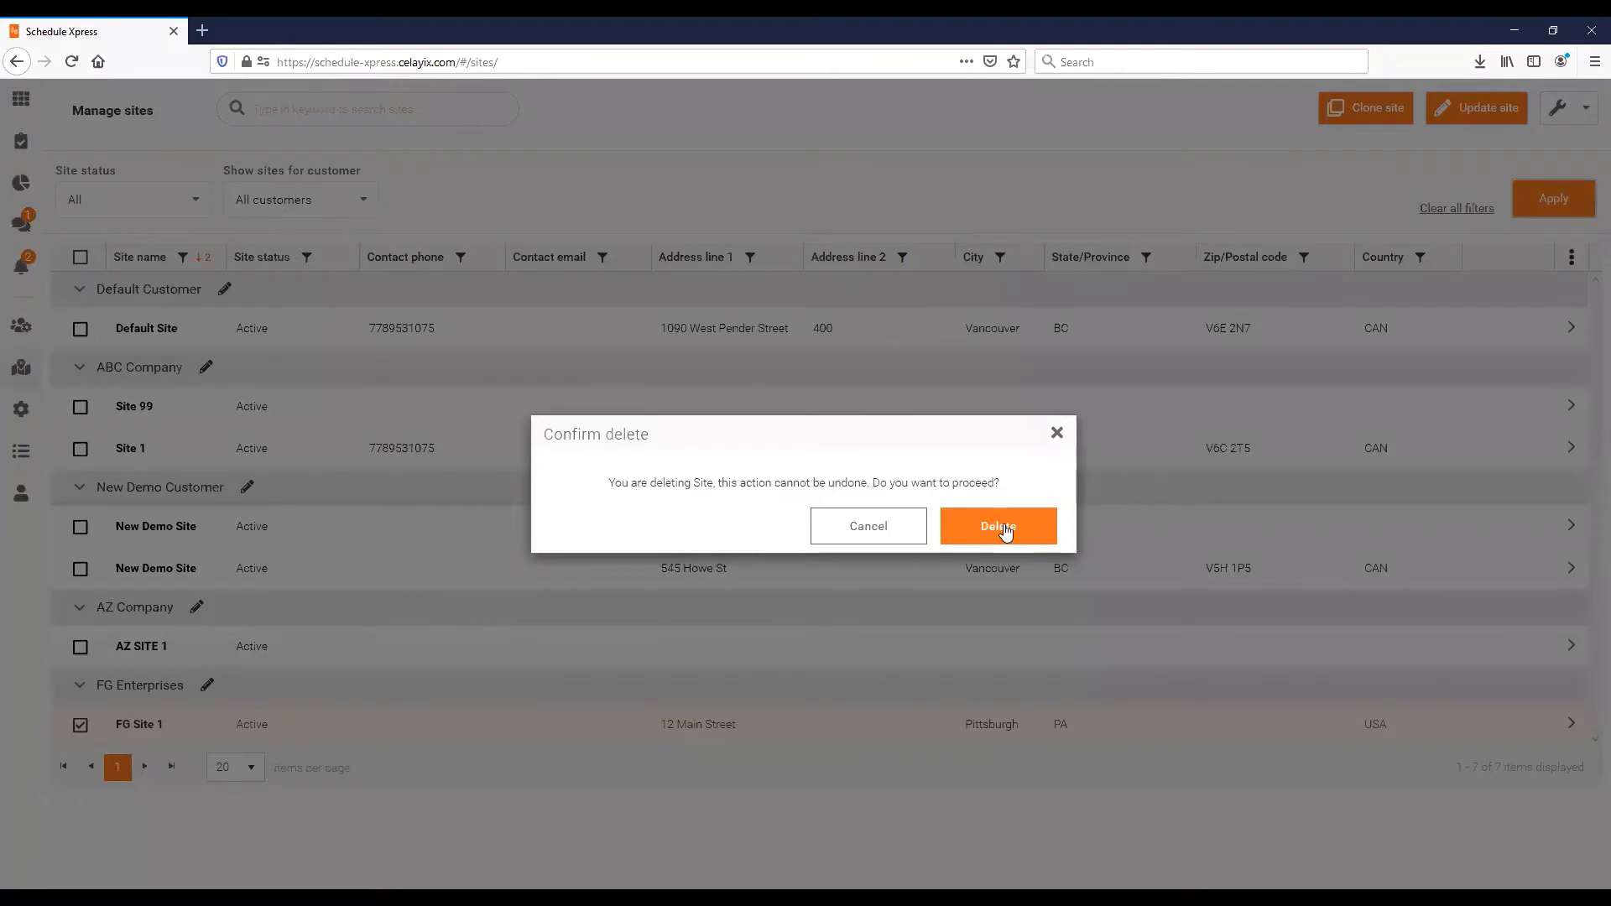
pyautogui.click(1055, 433)
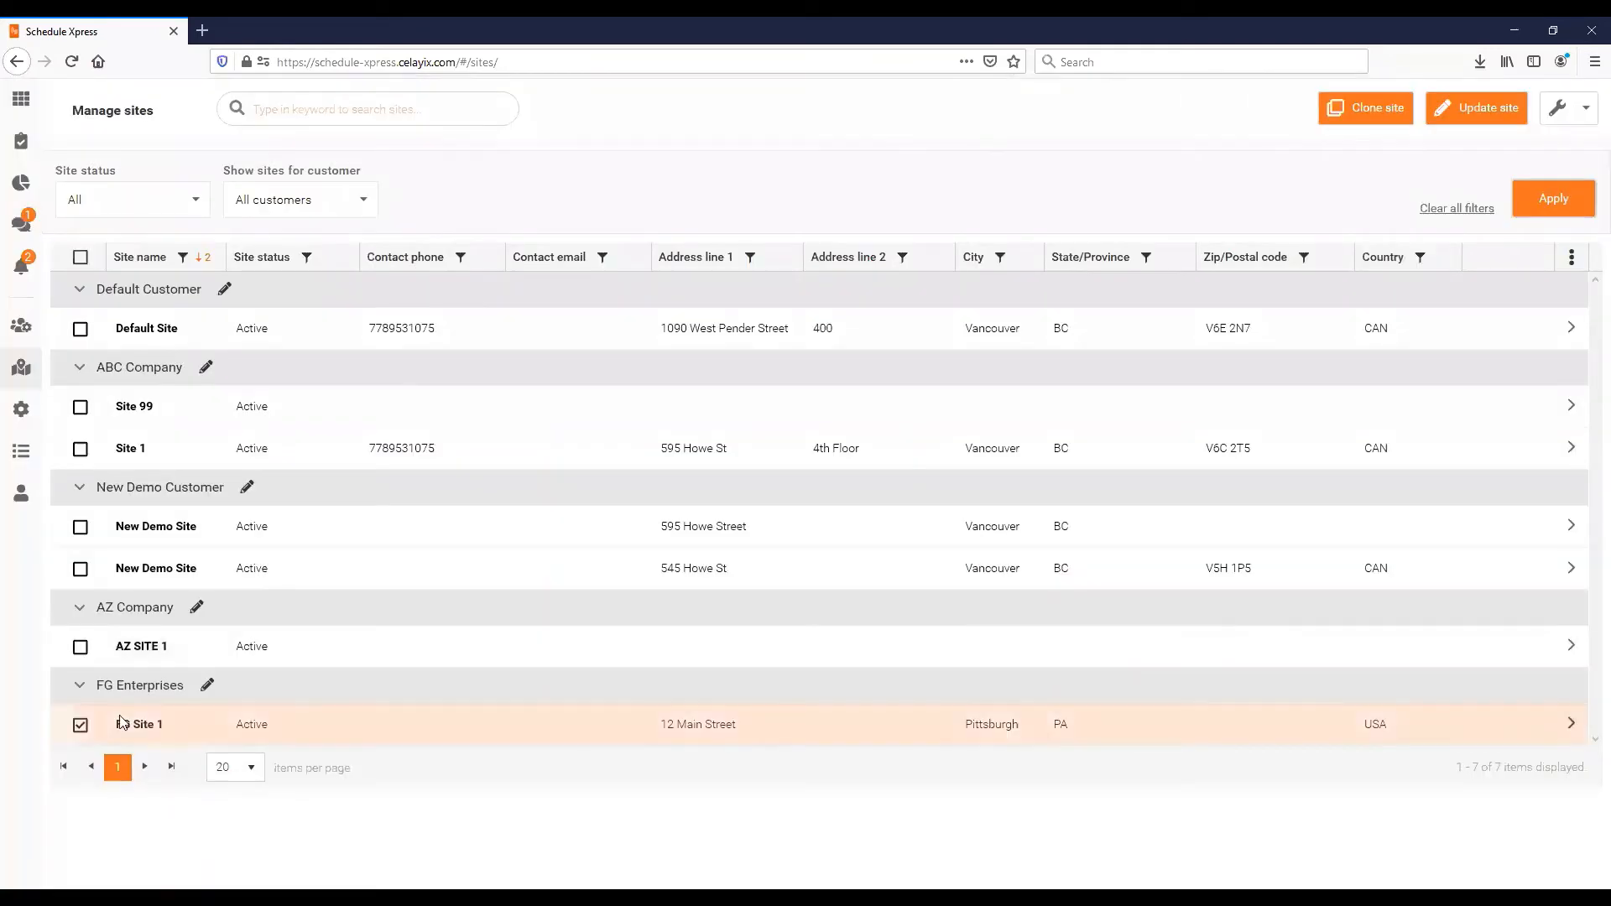
pyautogui.click(233, 686)
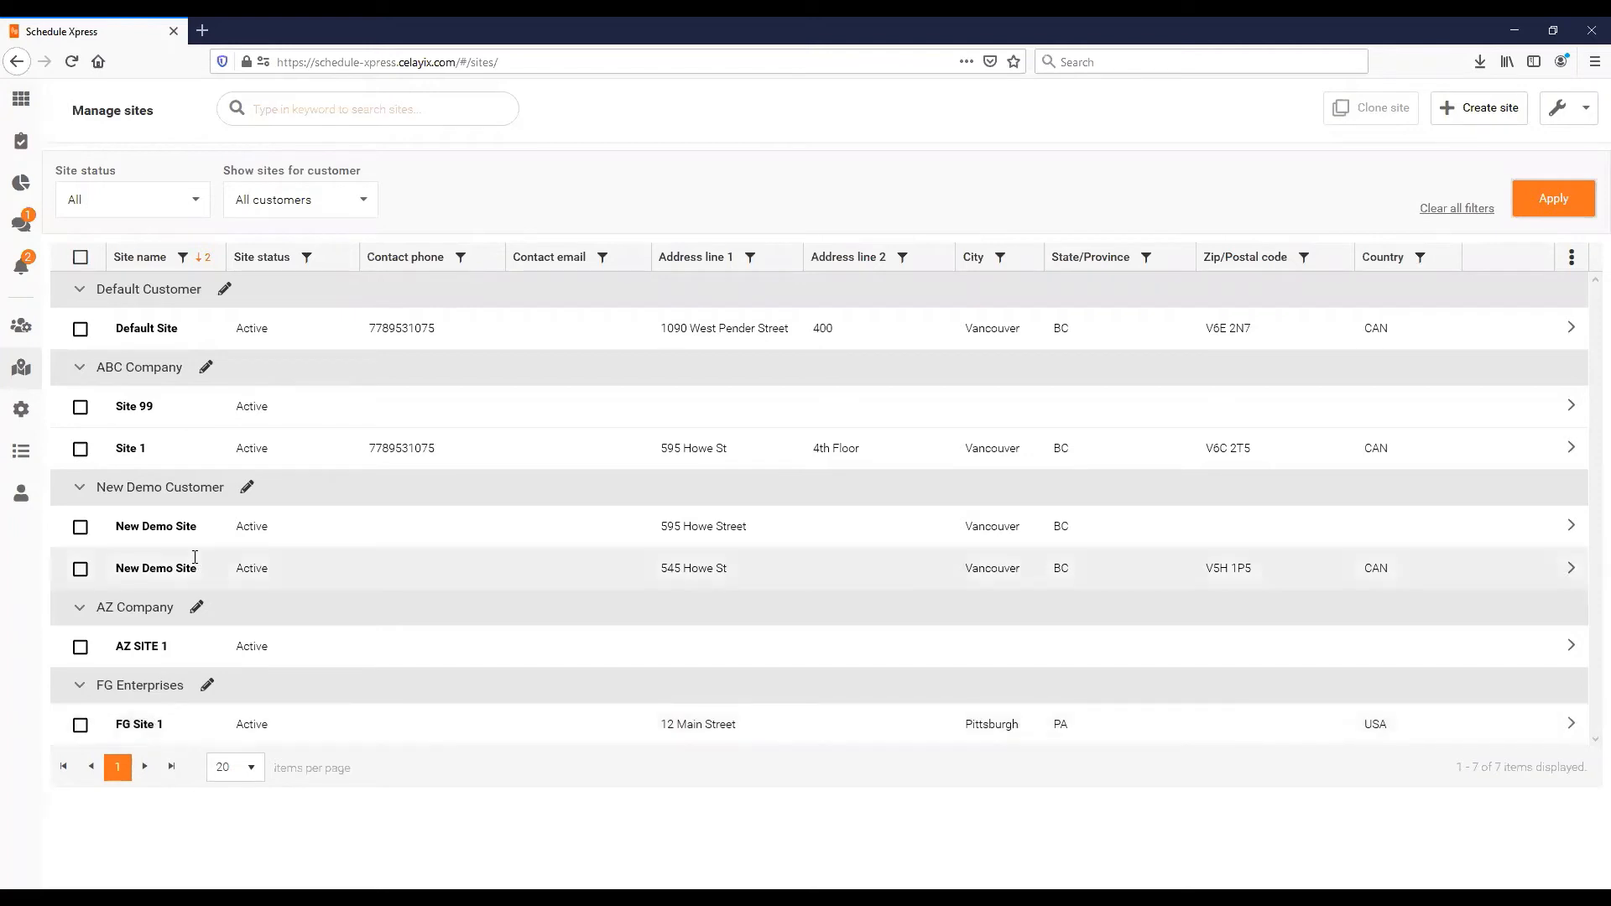
# - Check the site status choices and keep All, then open the customer filter list
pyautogui.click(172, 205)
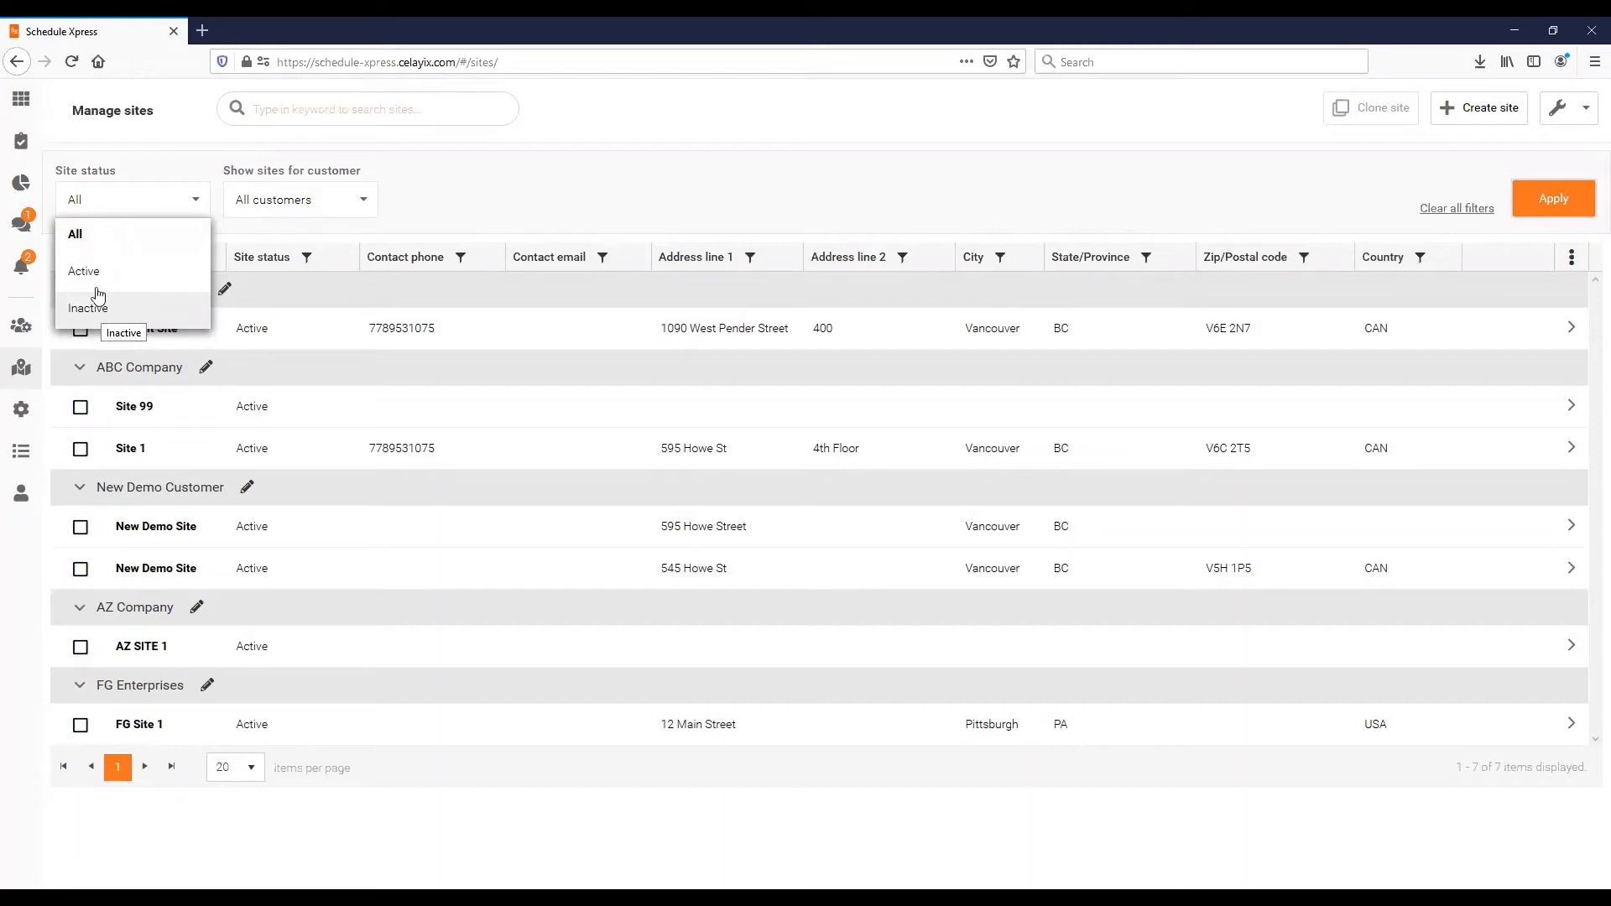
pyautogui.click(356, 208)
pyautogui.click(338, 208)
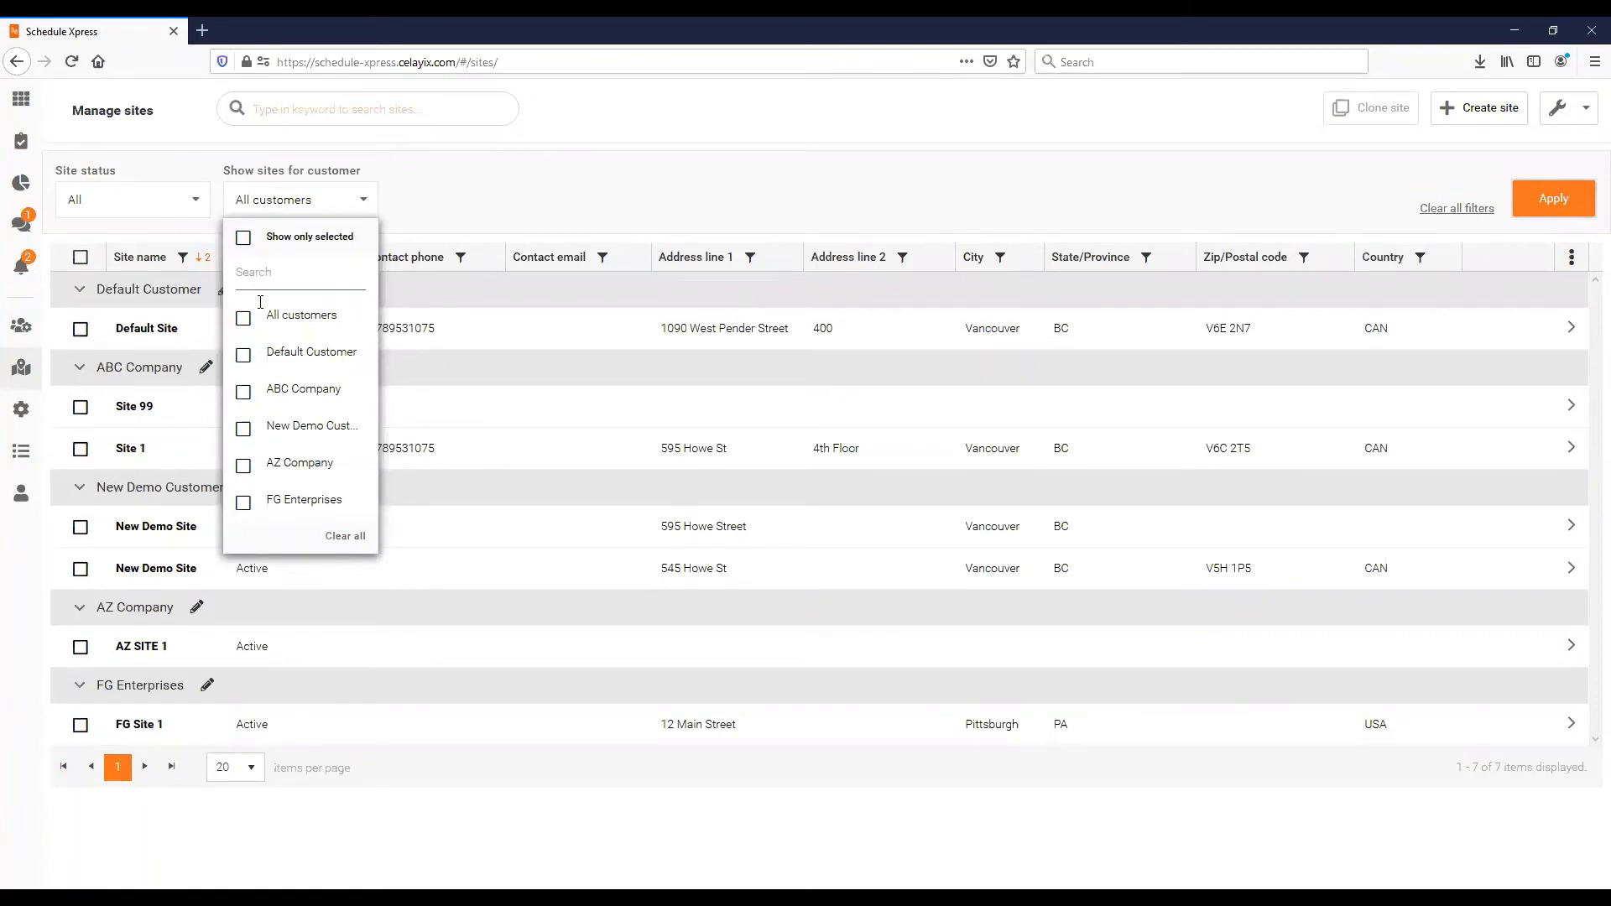
# - Filter the sites list to the FG Enterprises customer only
pyautogui.write('FG')
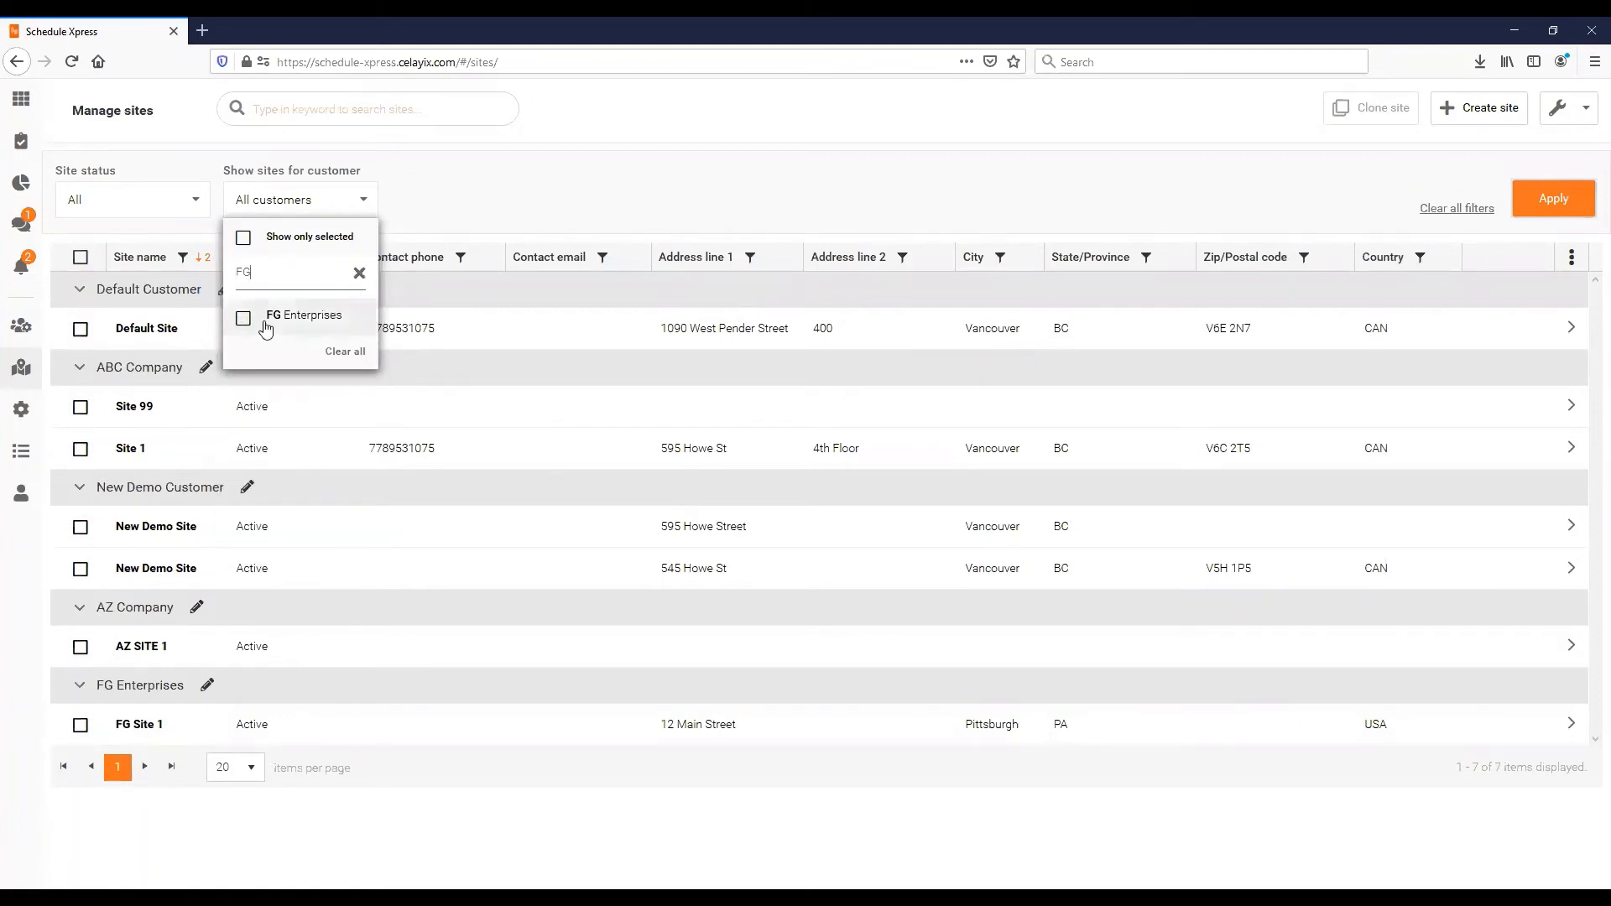
pyautogui.click(243, 323)
pyautogui.click(537, 180)
pyautogui.click(1568, 210)
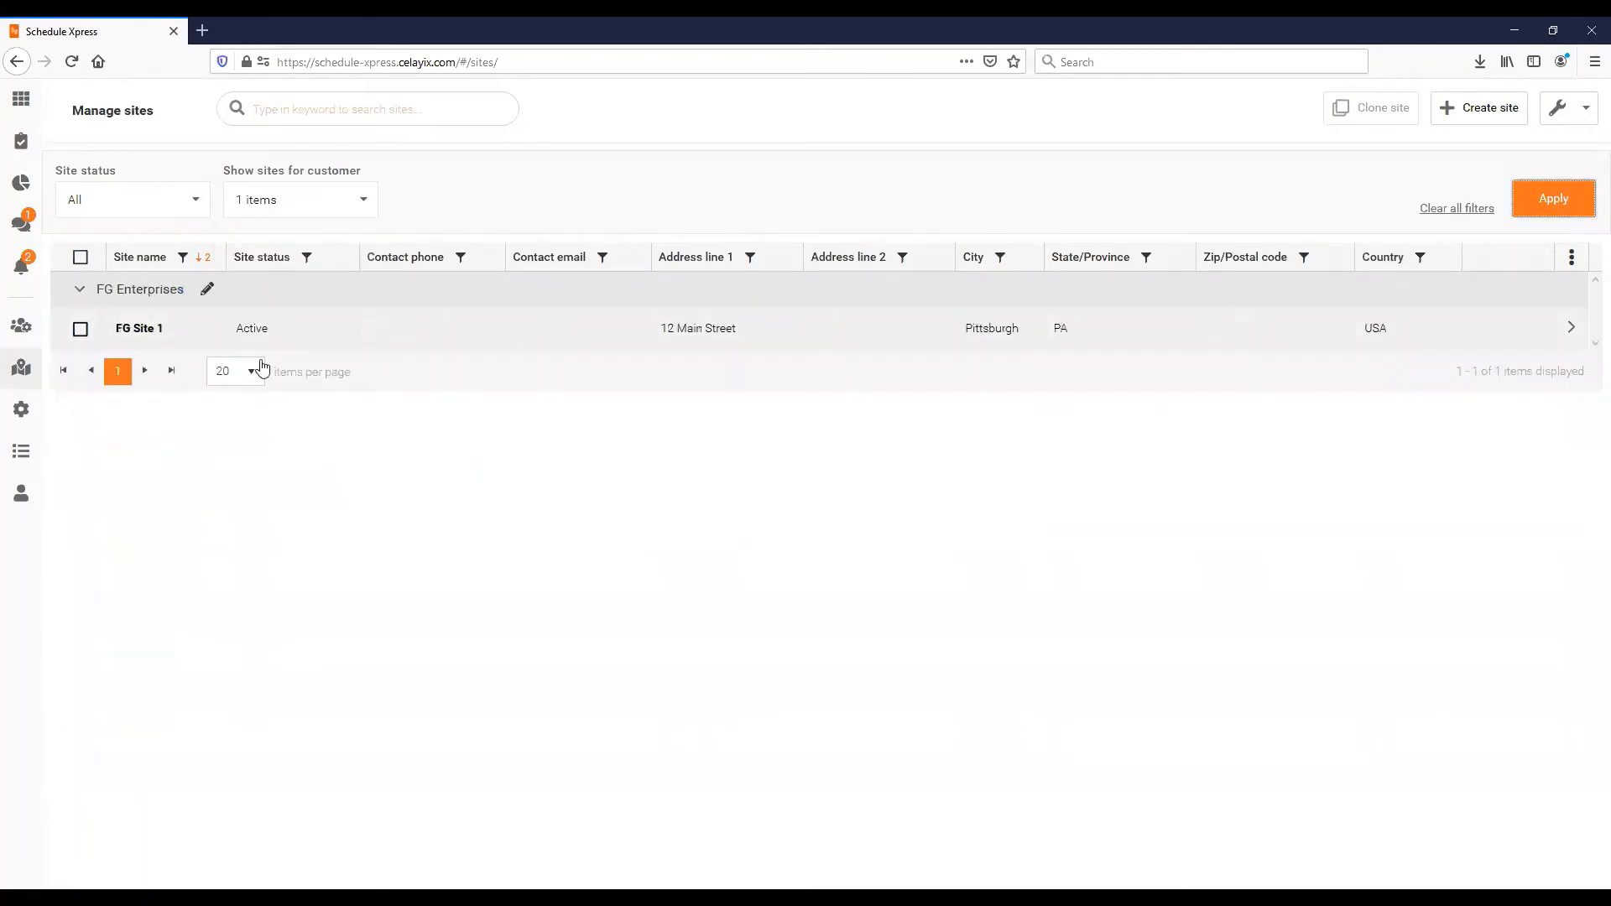
# - Clear the FG Enterprises filter so sites for all customers show again
pyautogui.click(280, 211)
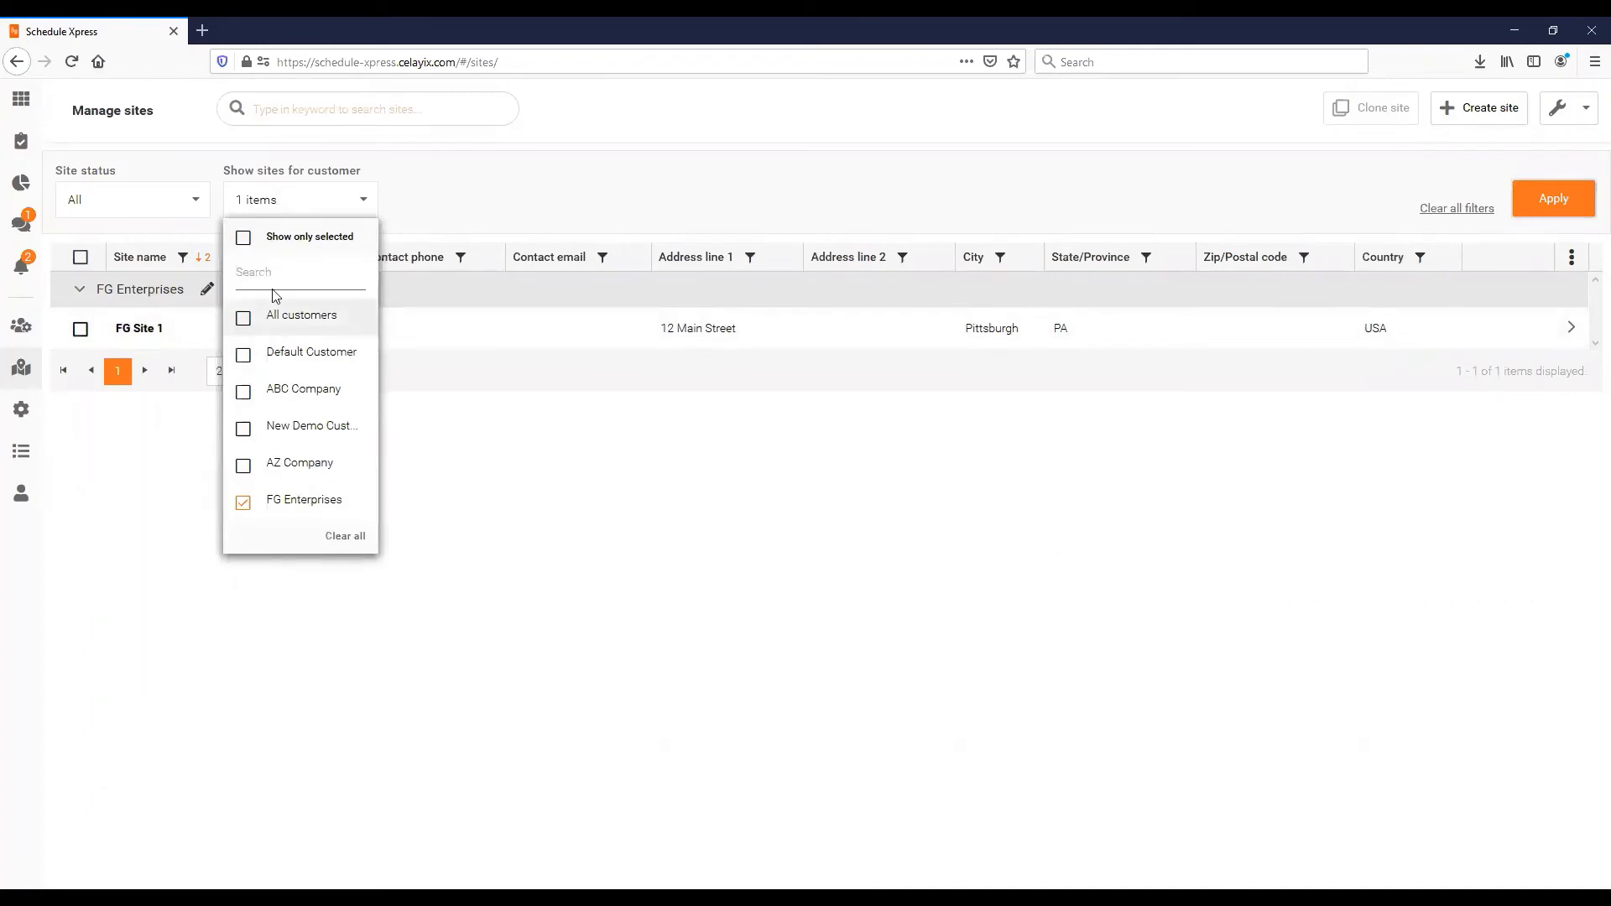
pyautogui.click(243, 238)
pyautogui.click(245, 326)
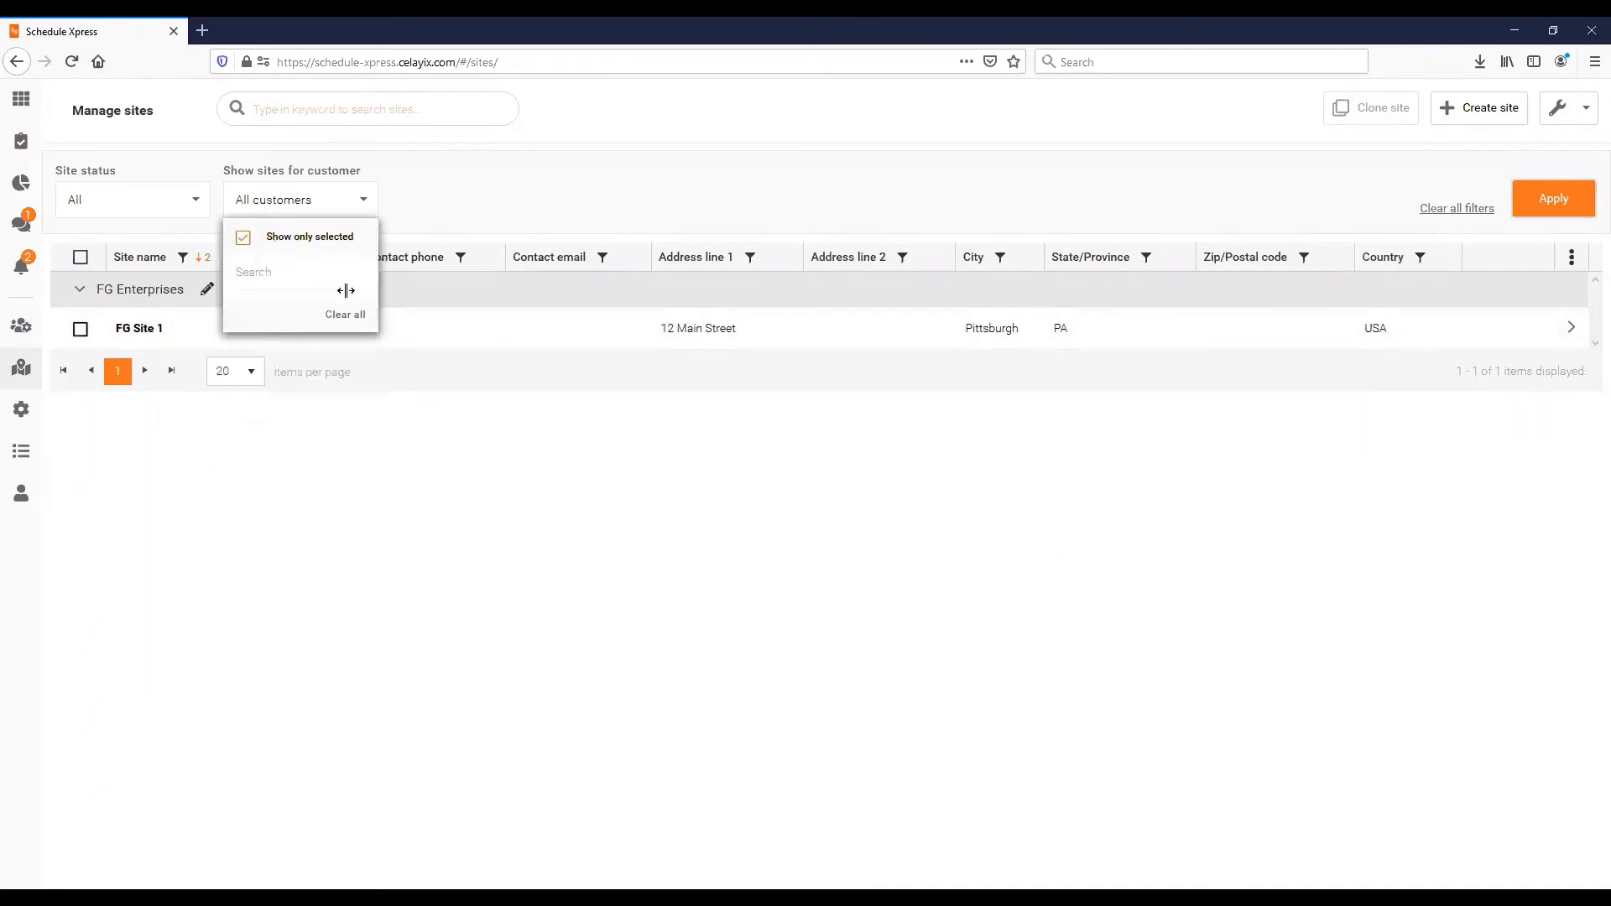
pyautogui.click(243, 239)
pyautogui.click(488, 230)
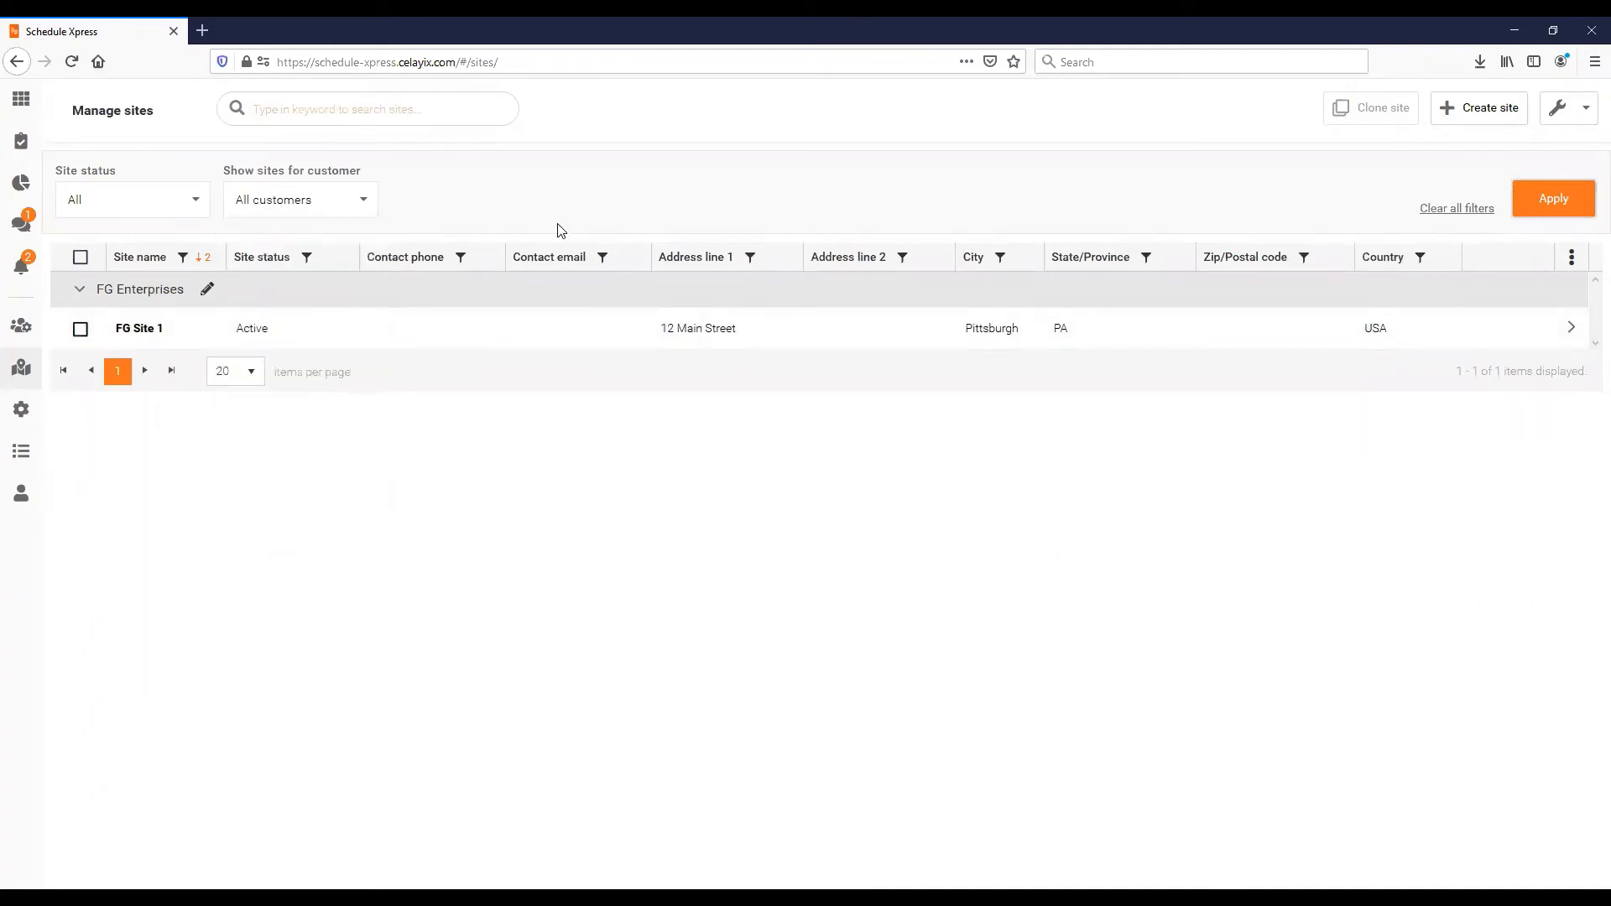
pyautogui.click(1556, 203)
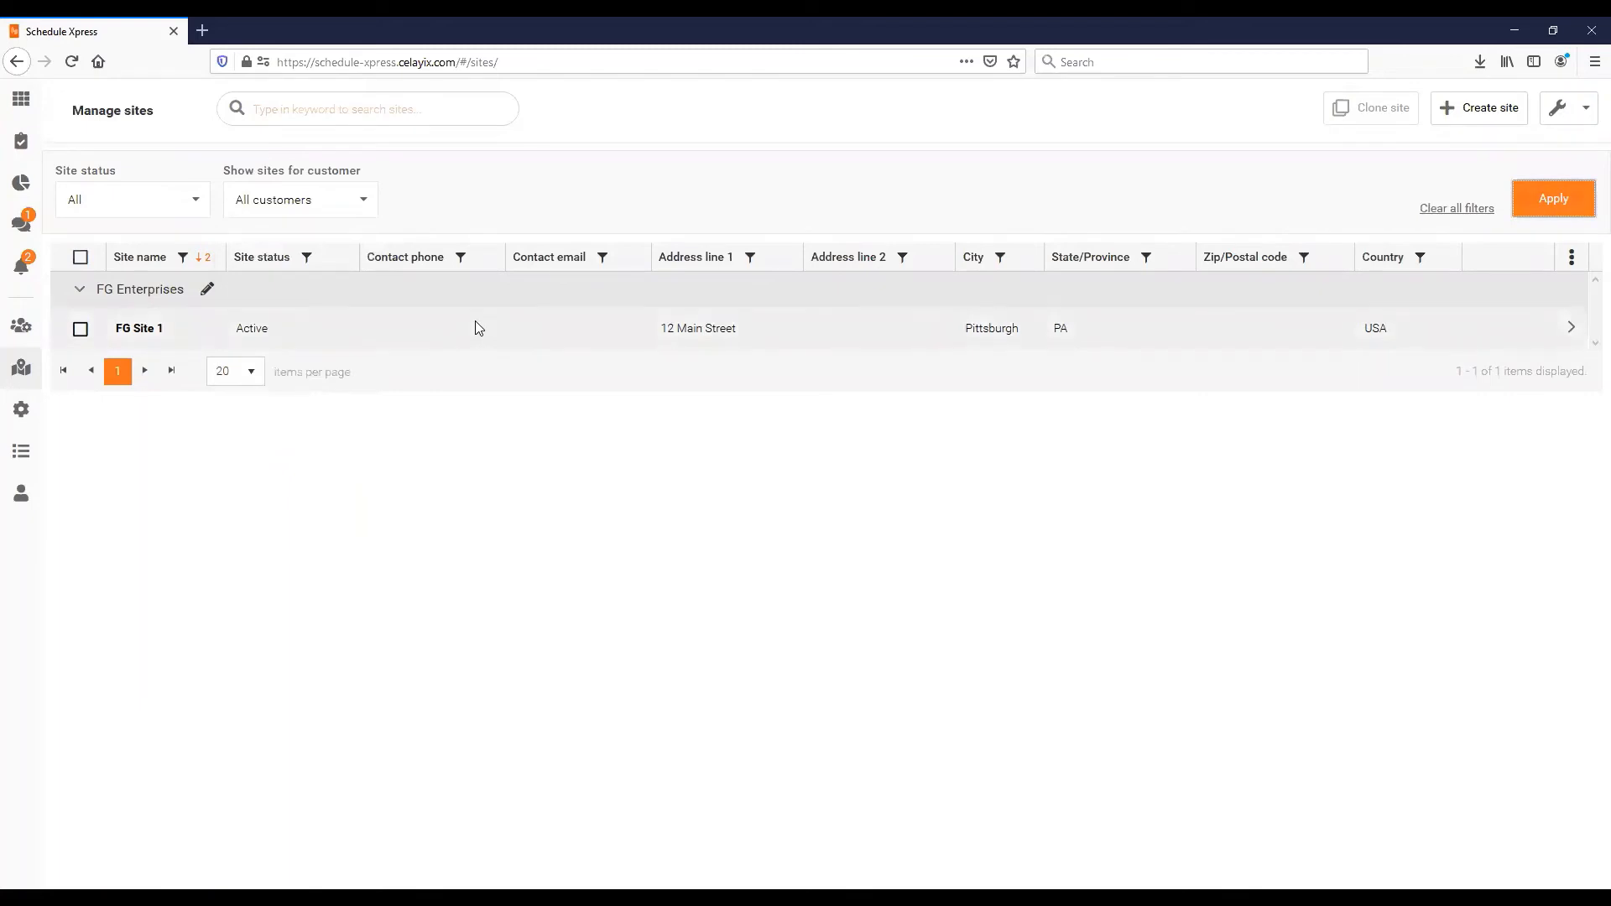
pyautogui.click(327, 109)
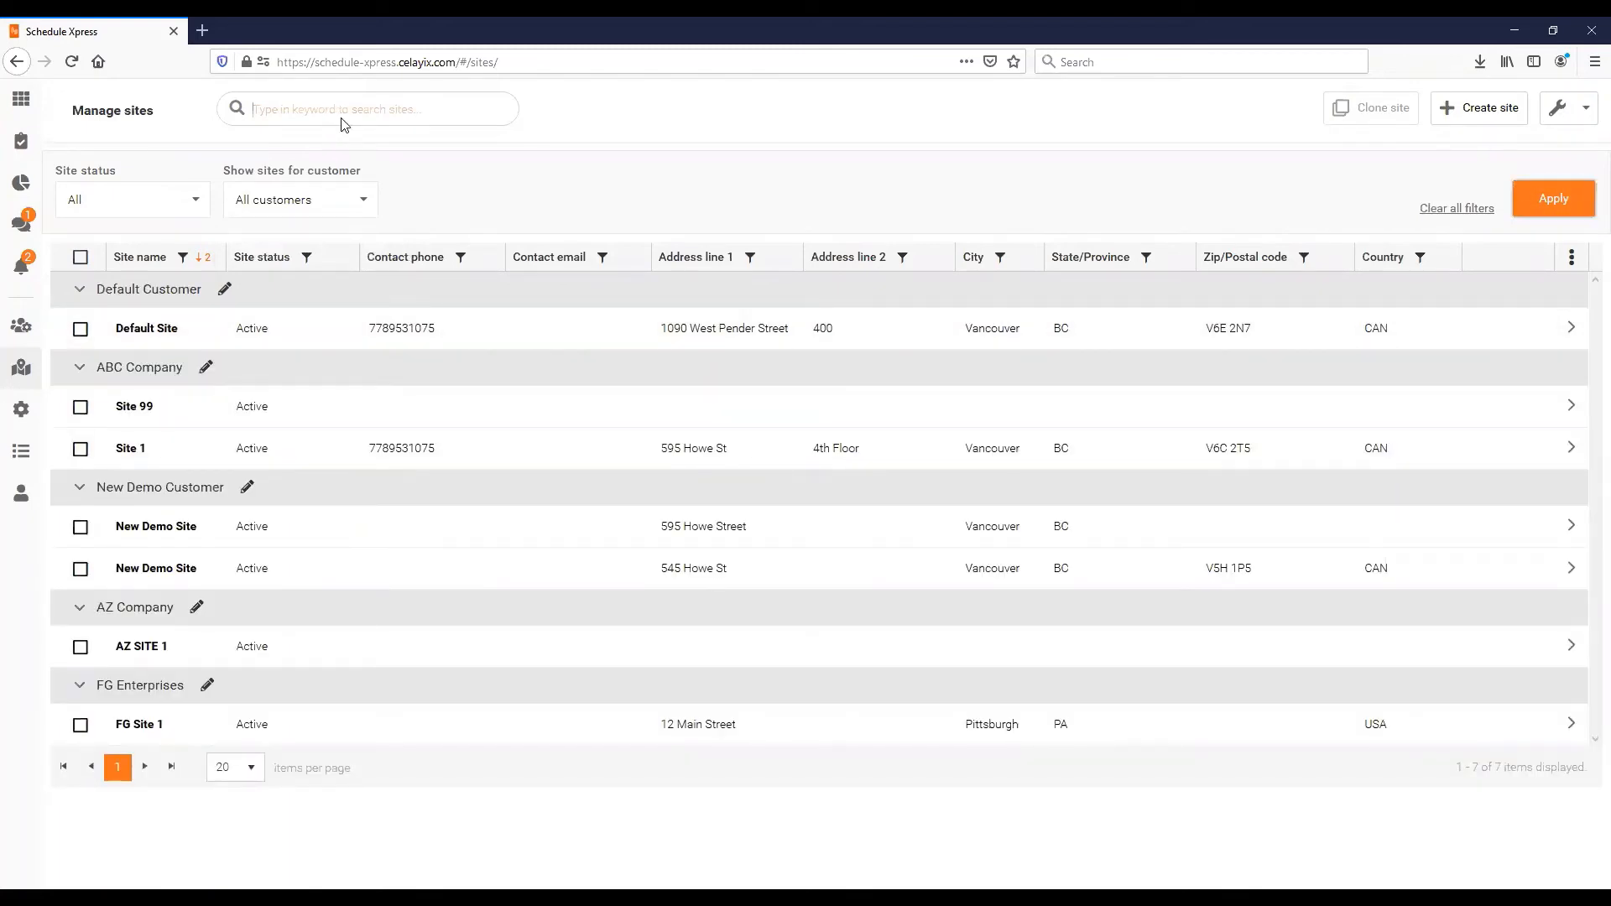
pyautogui.write('AZ')
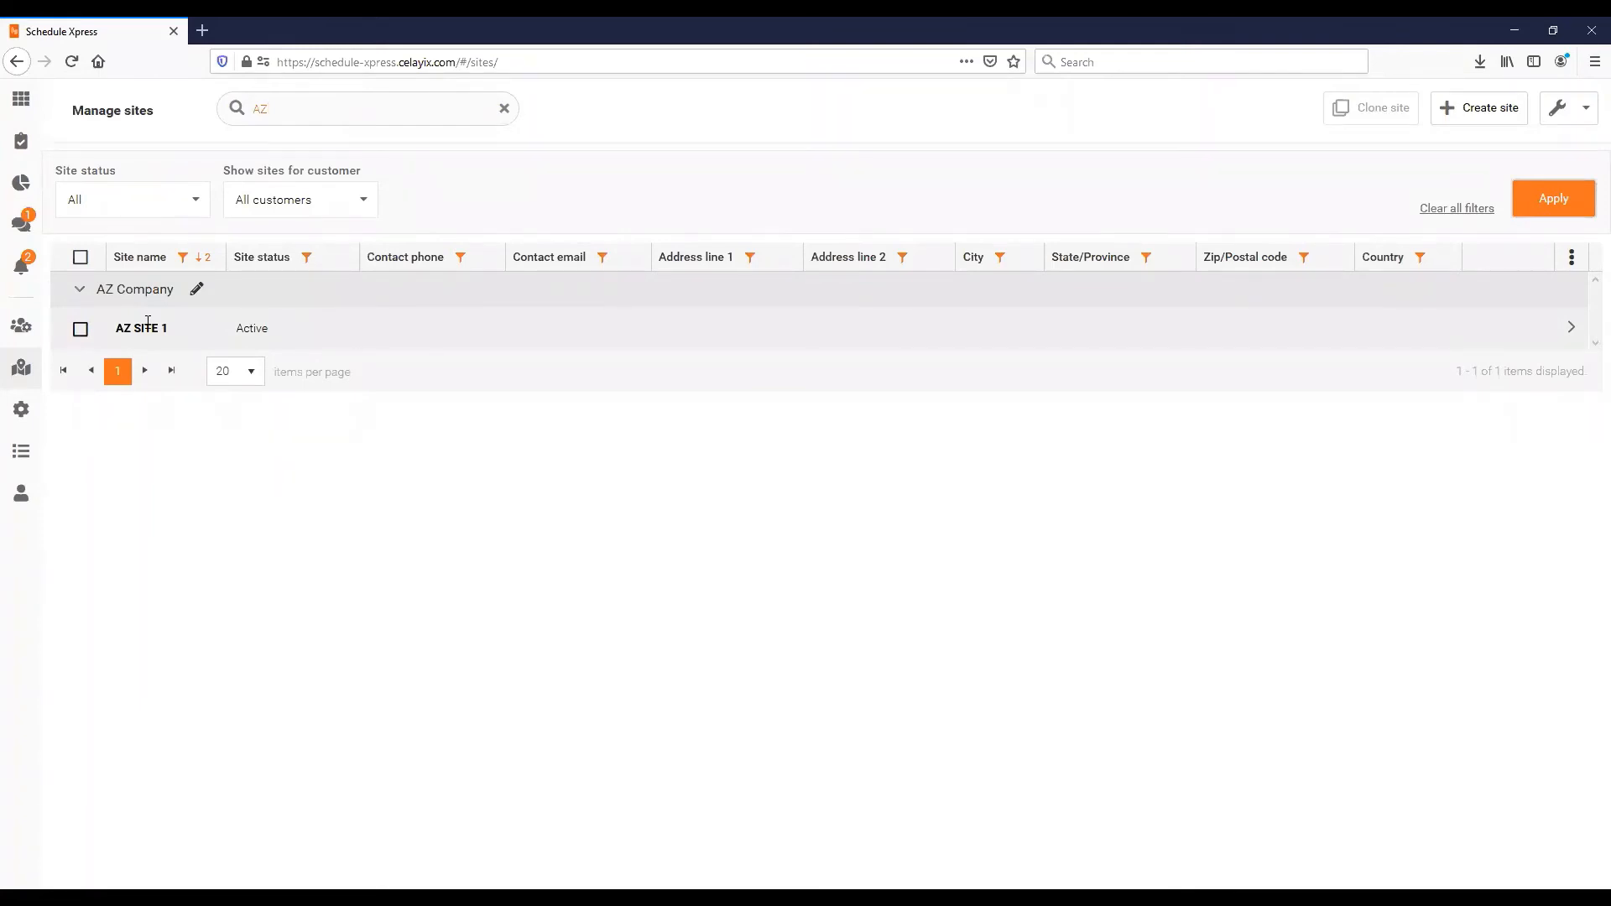
pyautogui.moveTo(291, 104); pyautogui.dragTo(207, 104)
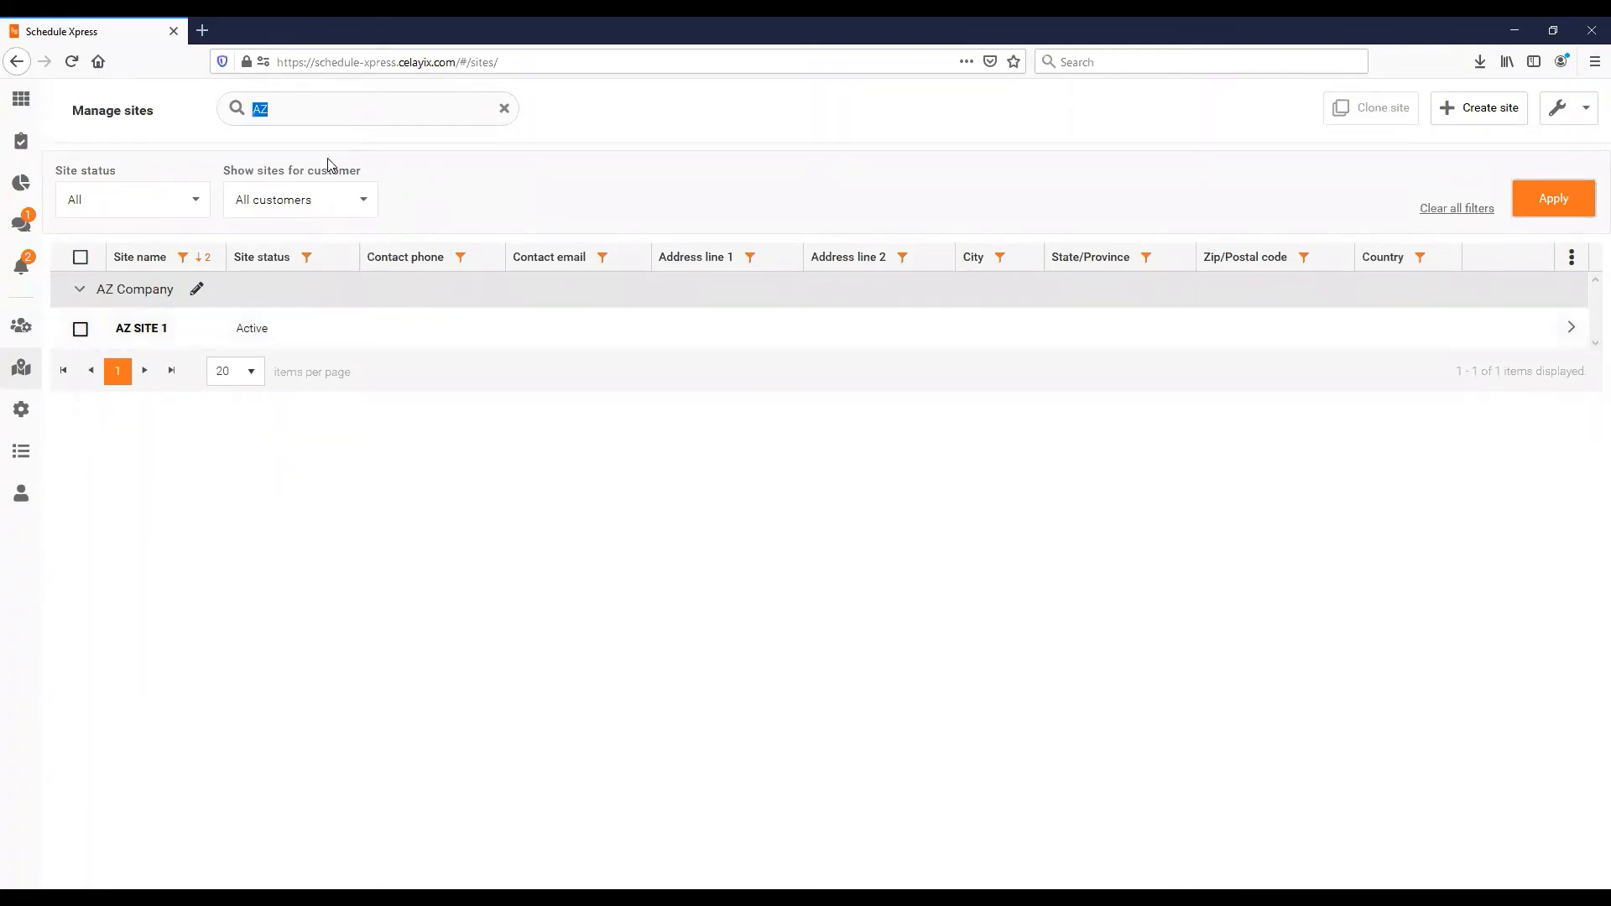
pyautogui.press('BackSpace')
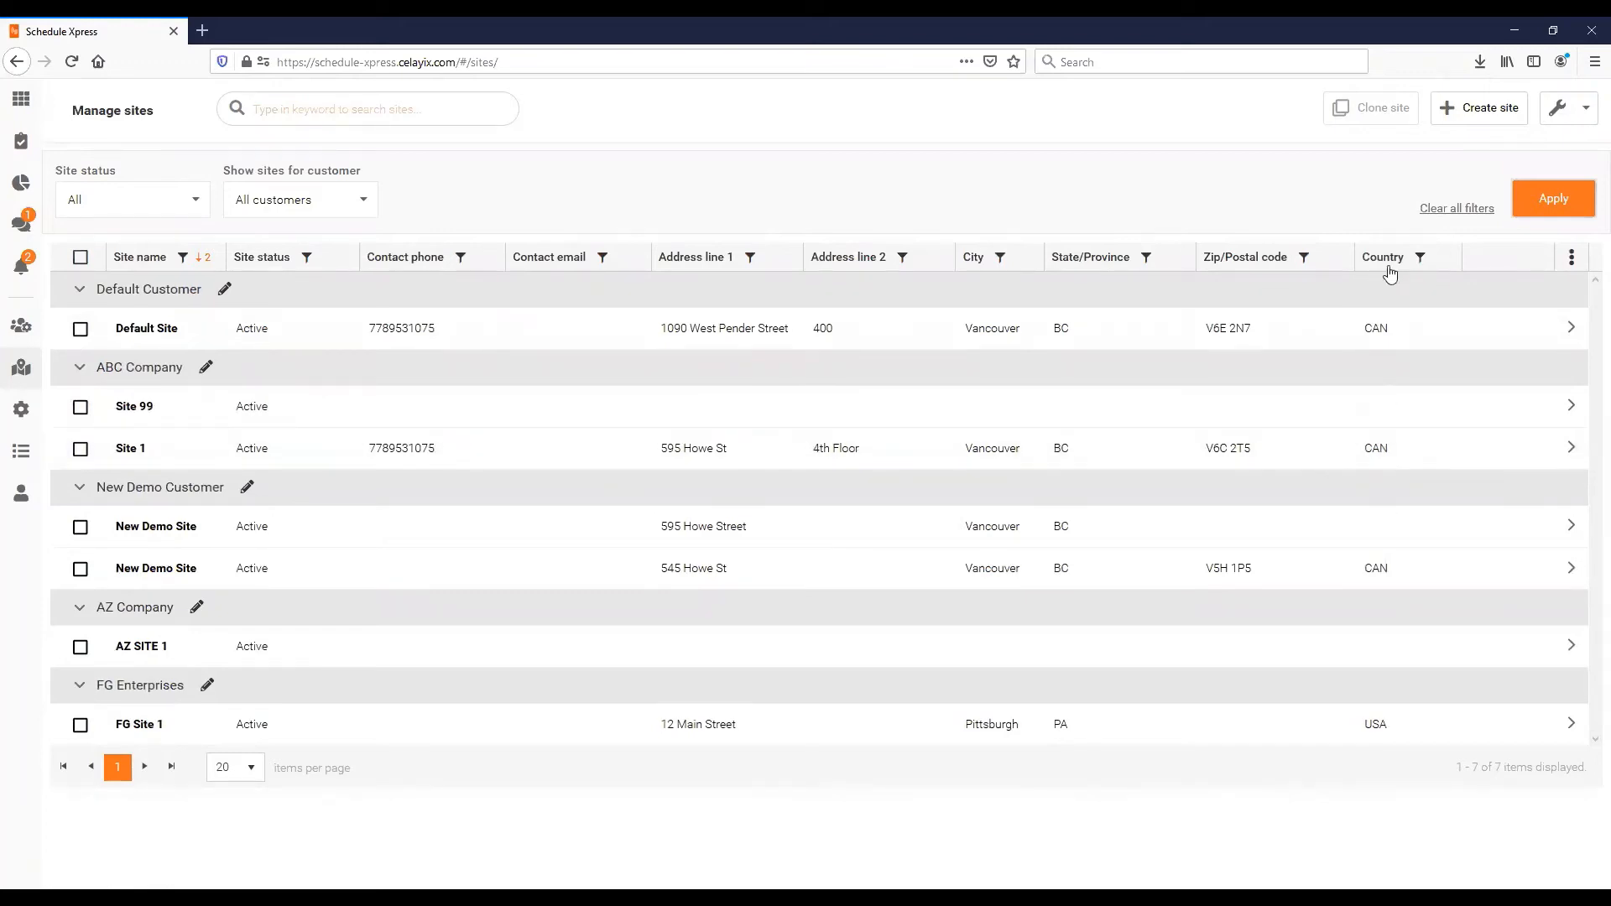
pyautogui.click(1573, 265)
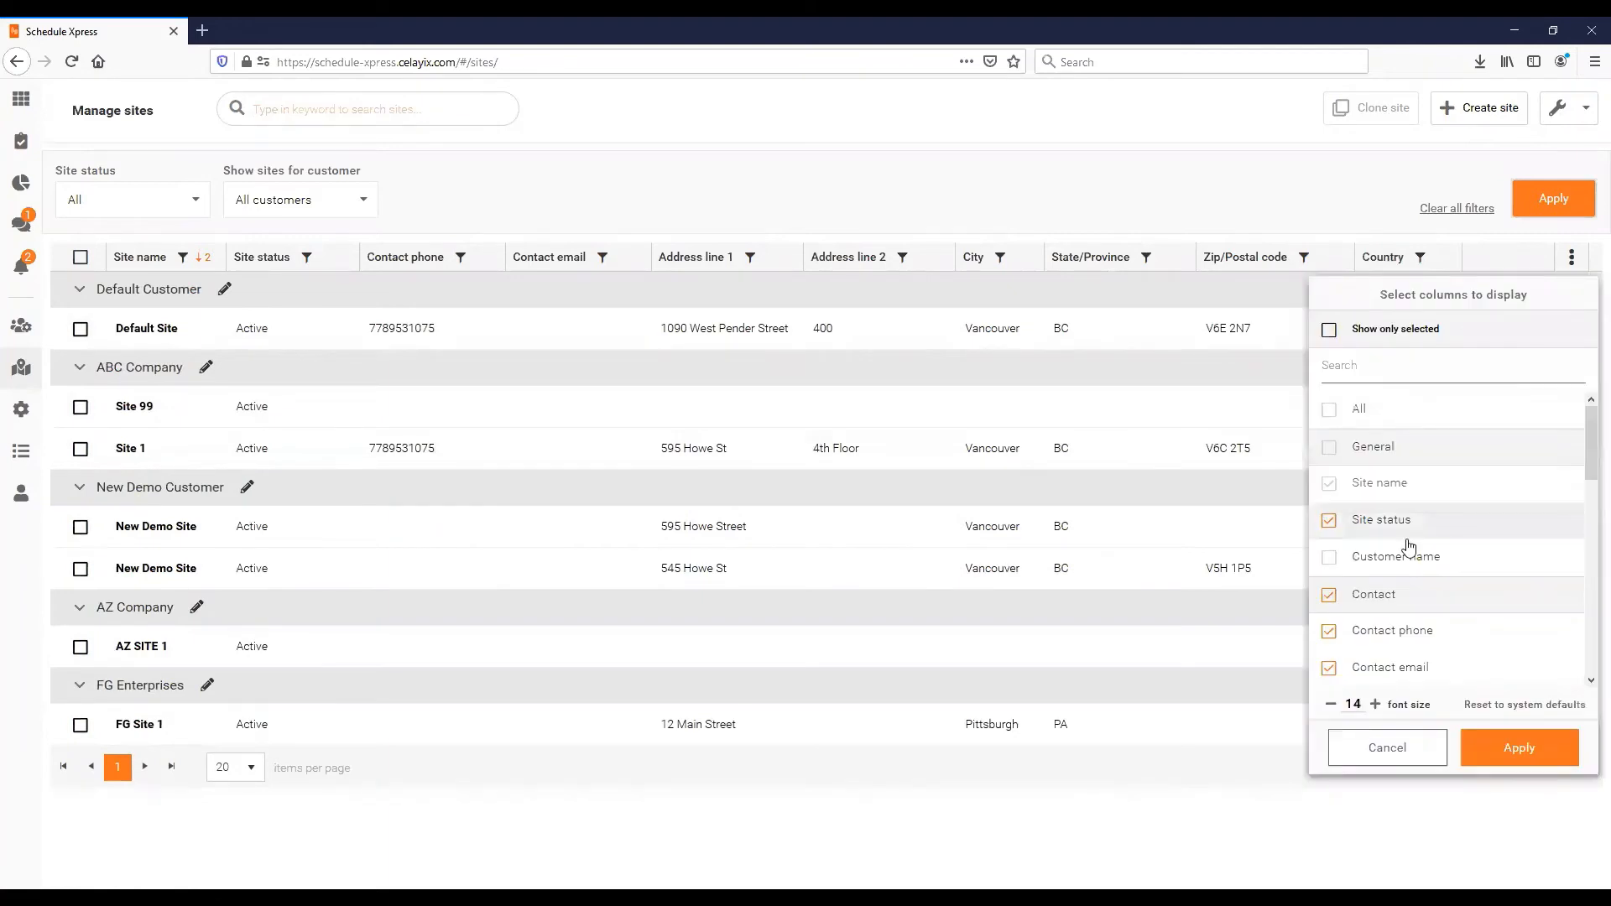
pyautogui.scroll(-1, 1404, 579)
pyautogui.scroll(-3, 1403, 579)
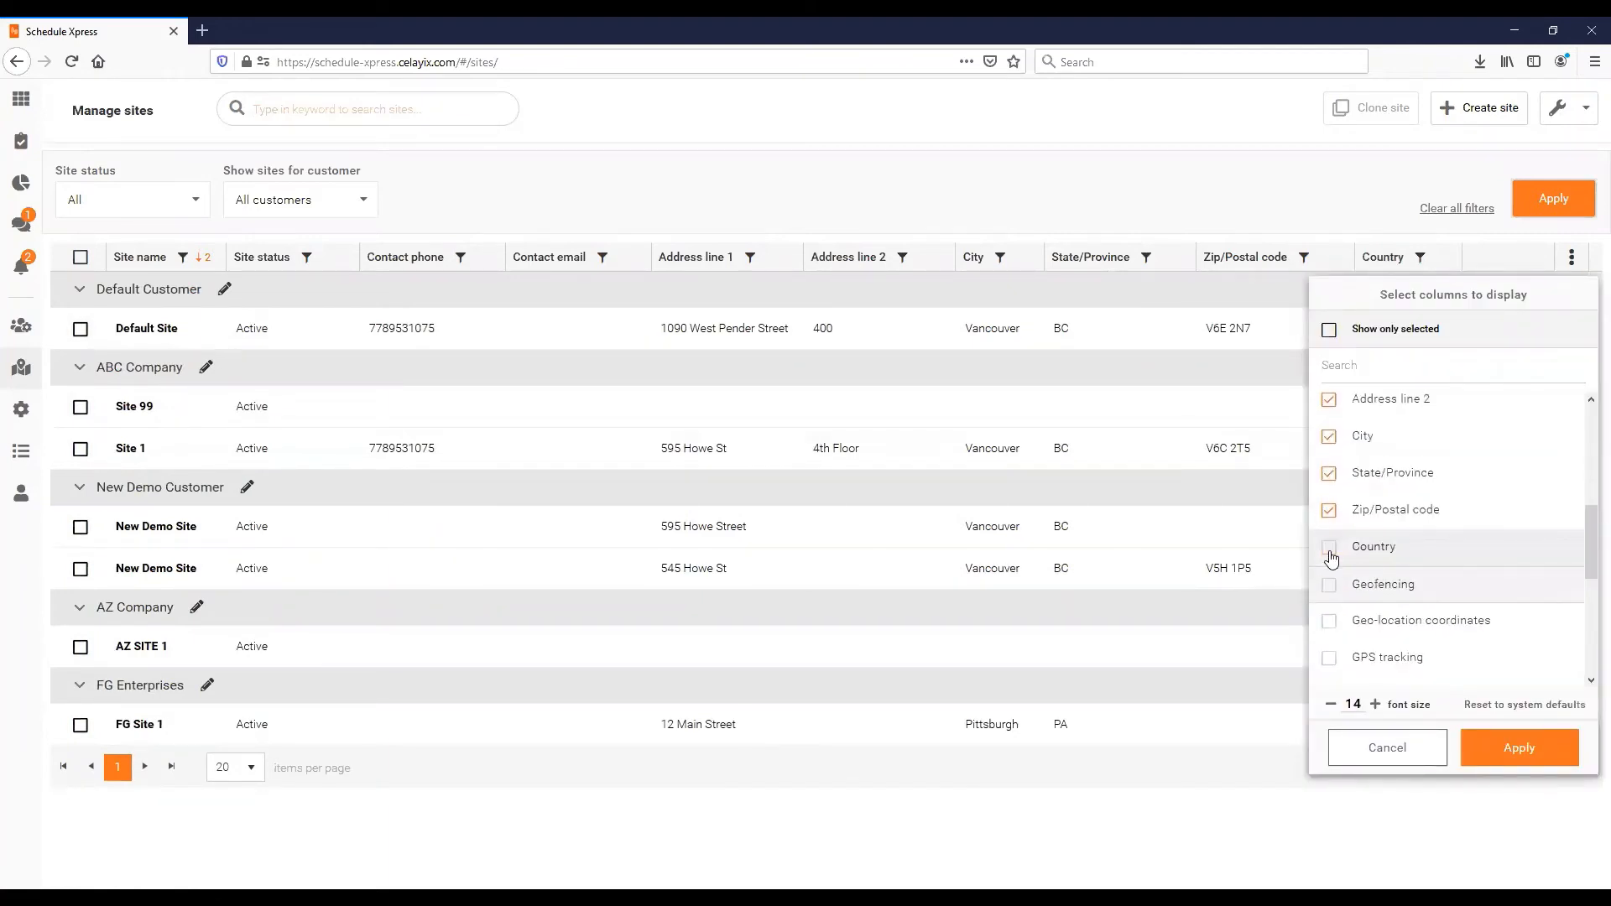
pyautogui.click(1330, 554)
pyautogui.click(1473, 740)
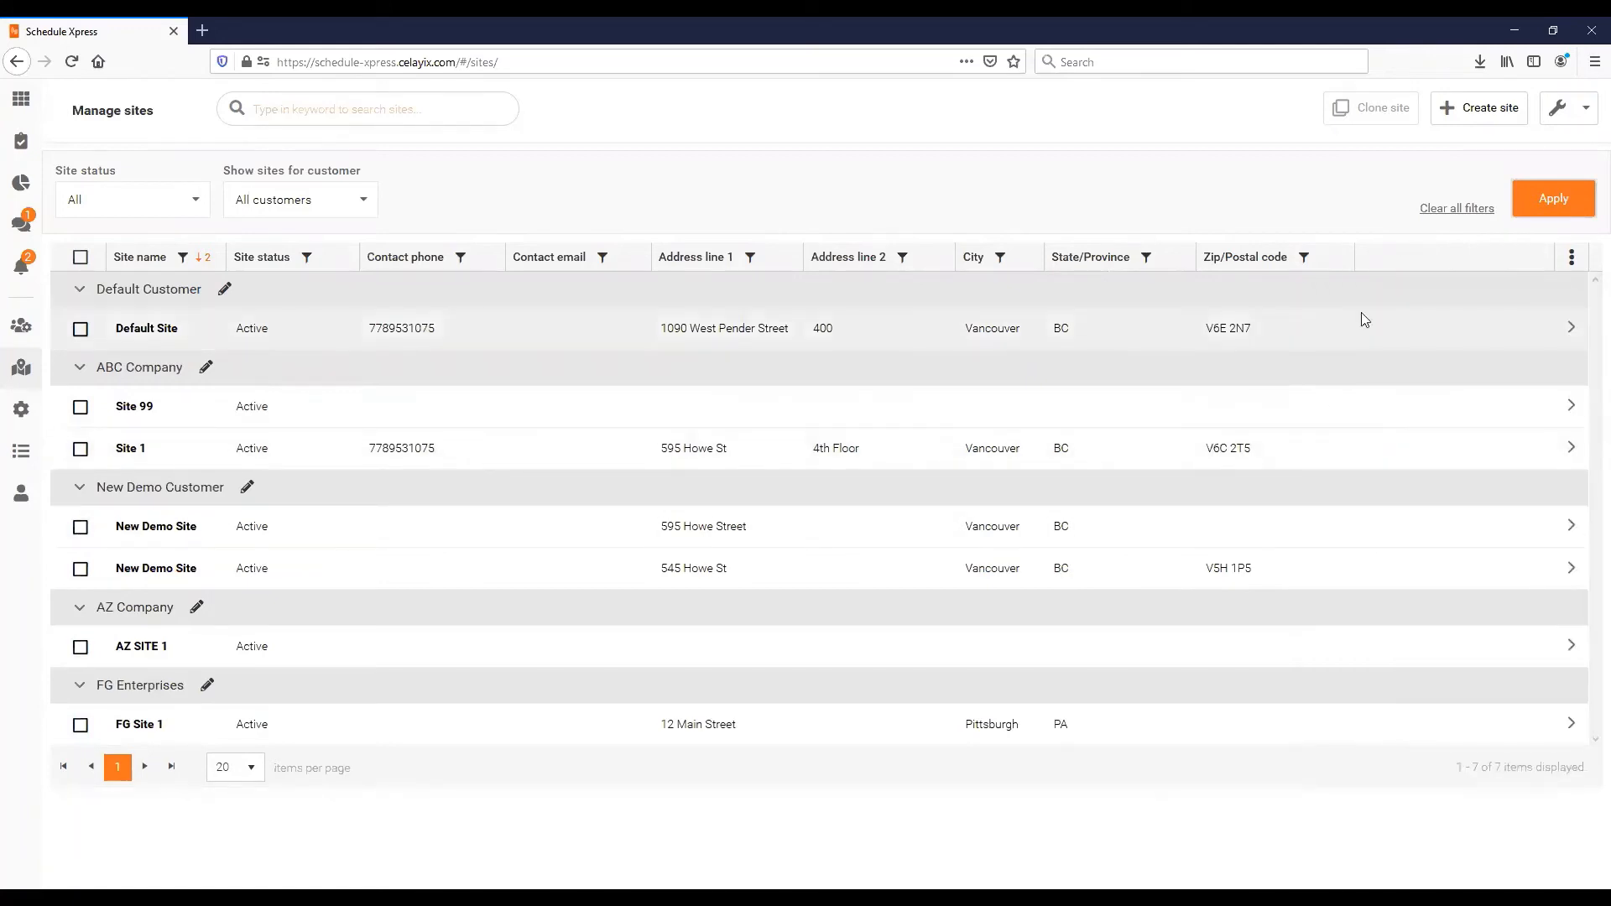
pyautogui.click(1572, 258)
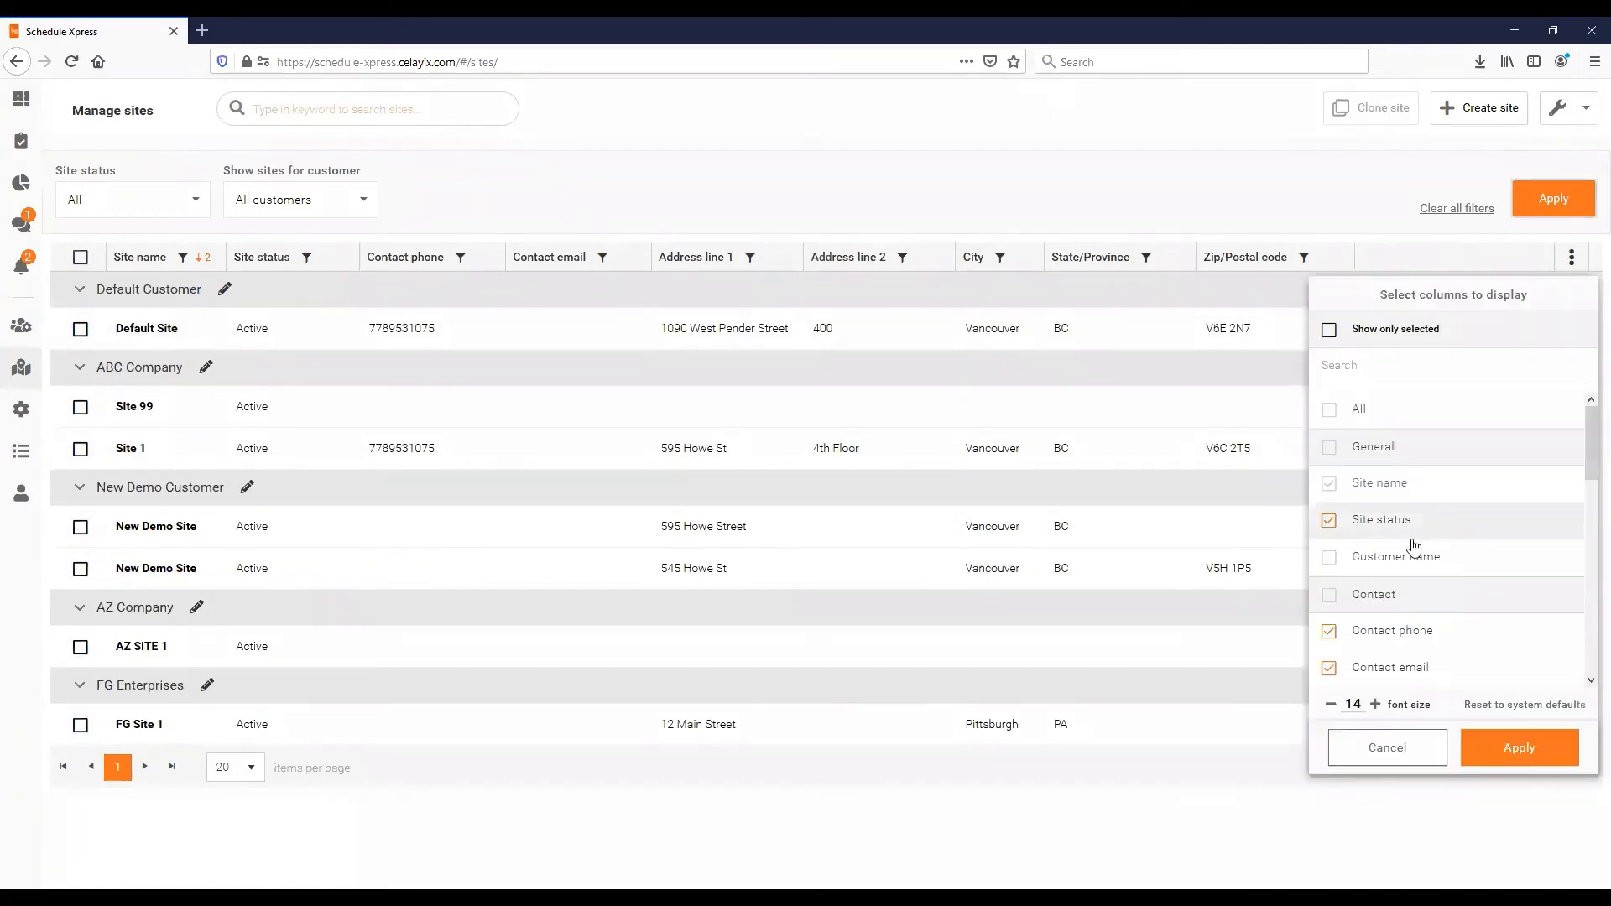
pyautogui.scroll(-3, 1384, 604)
pyautogui.click(1357, 636)
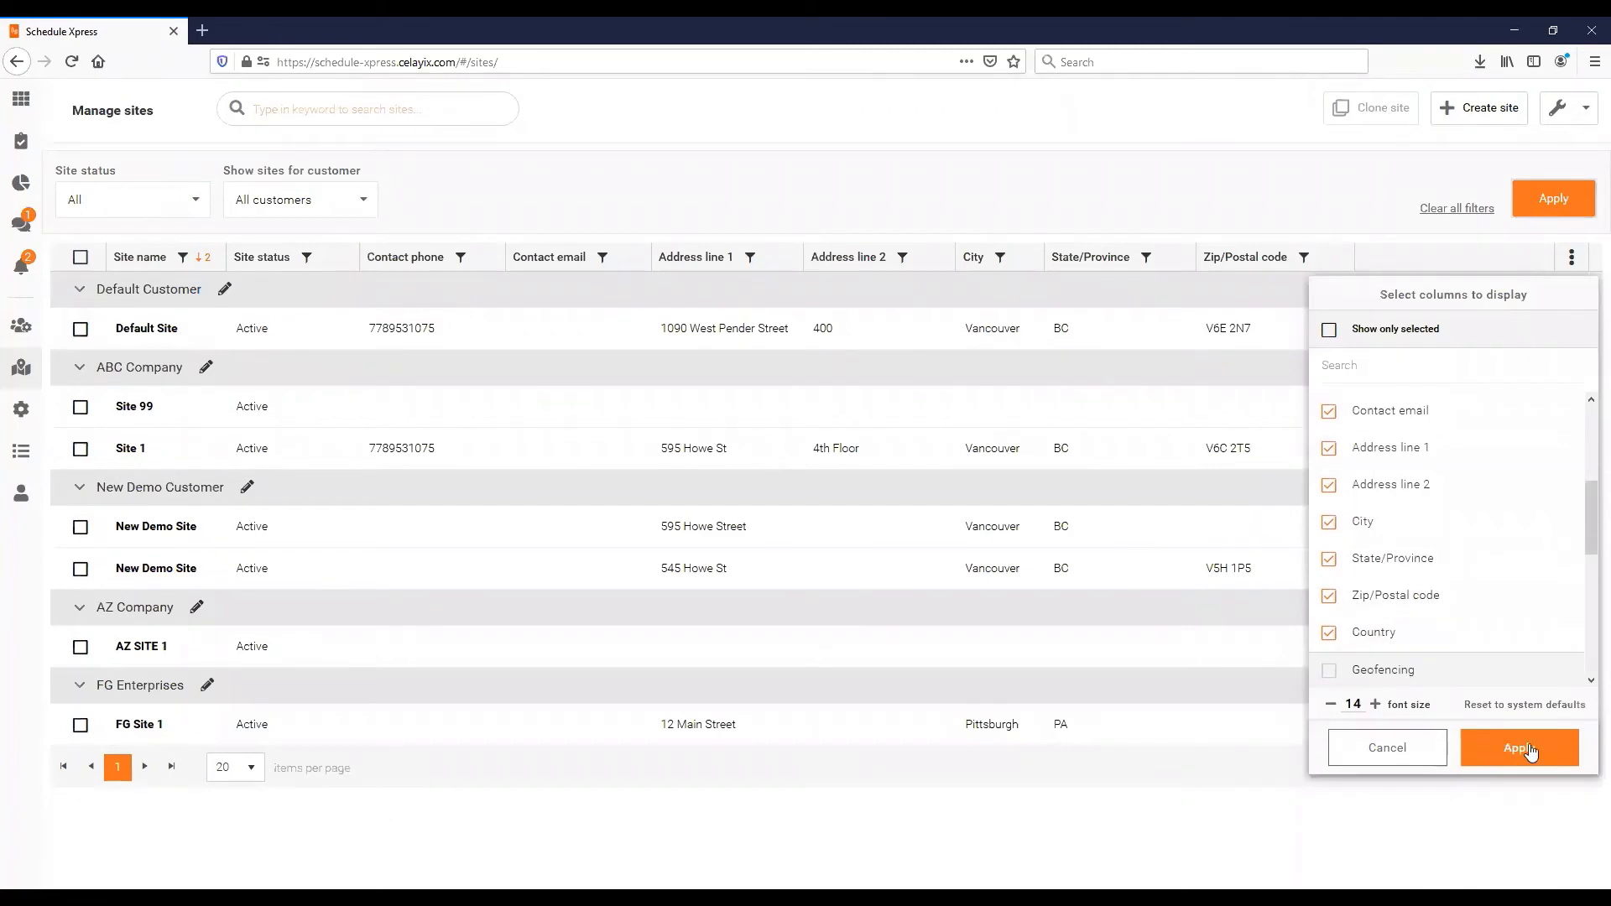
pyautogui.click(1511, 748)
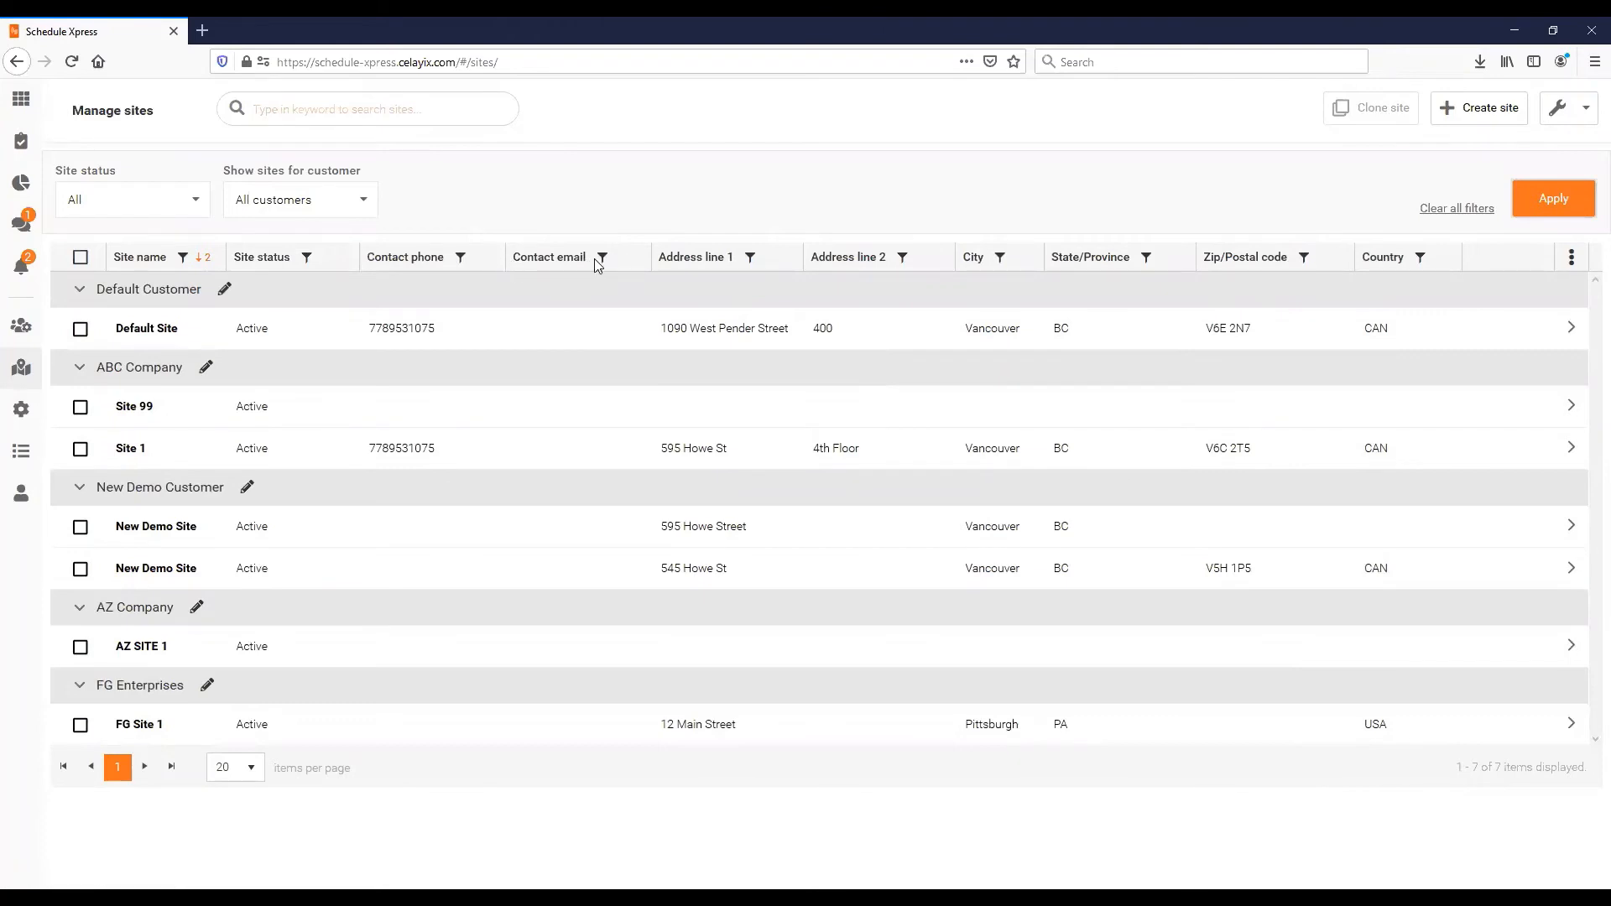
# - Reorder the site columns: Contact email before Address line 1, and City before Address line 2
pyautogui.moveTo(587, 265); pyautogui.dragTo(755, 267)
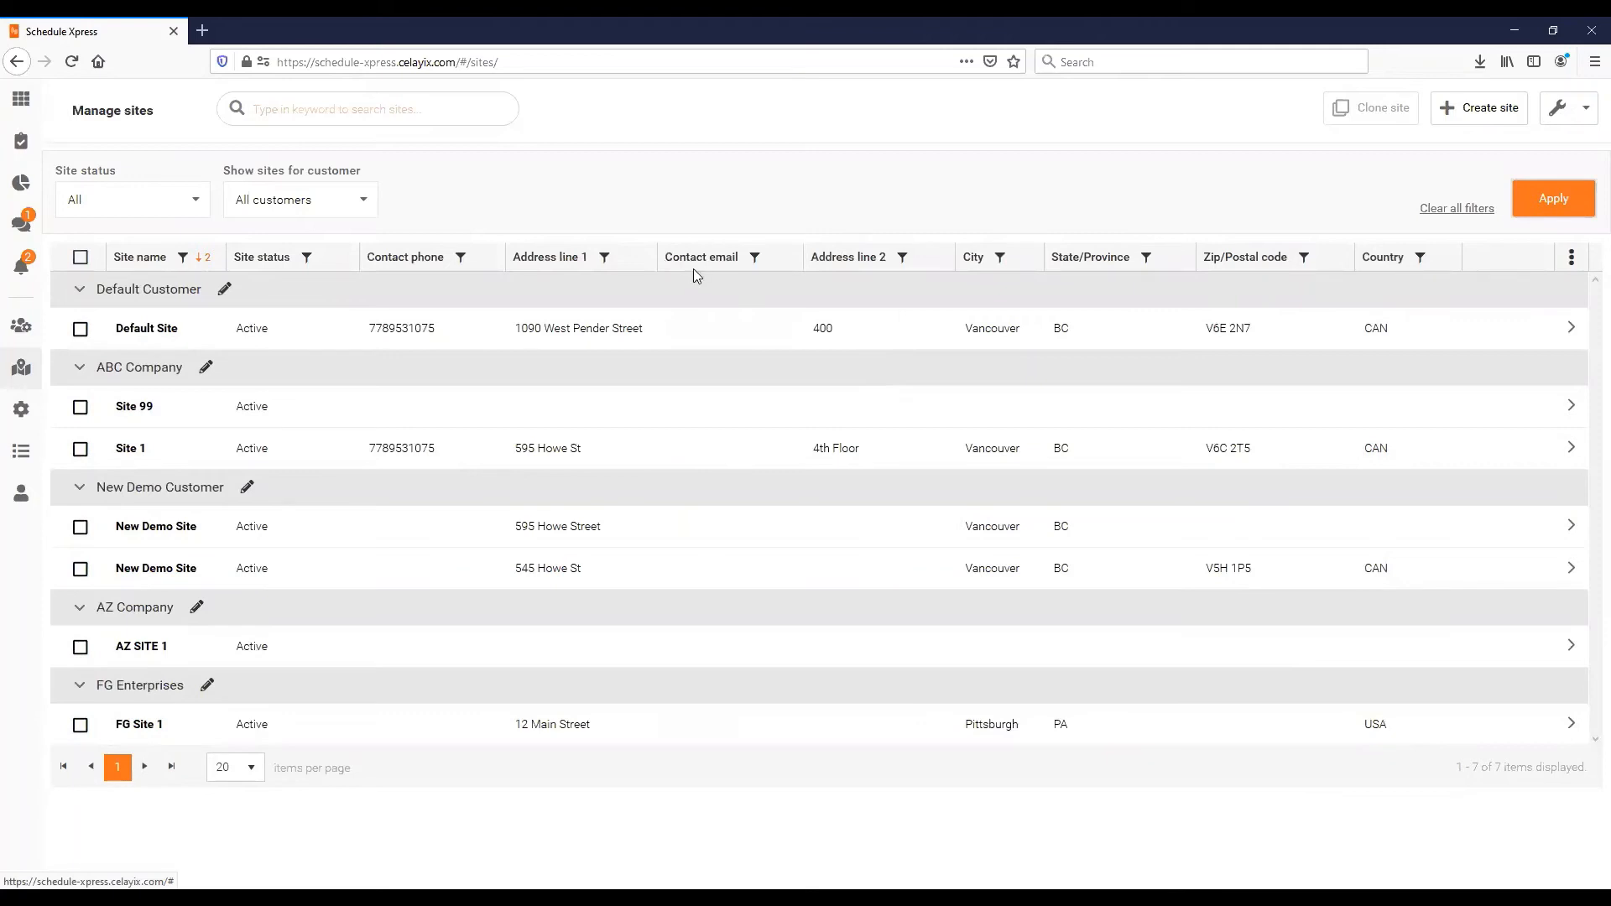
pyautogui.moveTo(568, 263); pyautogui.dragTo(755, 265)
pyautogui.moveTo(970, 263); pyautogui.dragTo(735, 251)
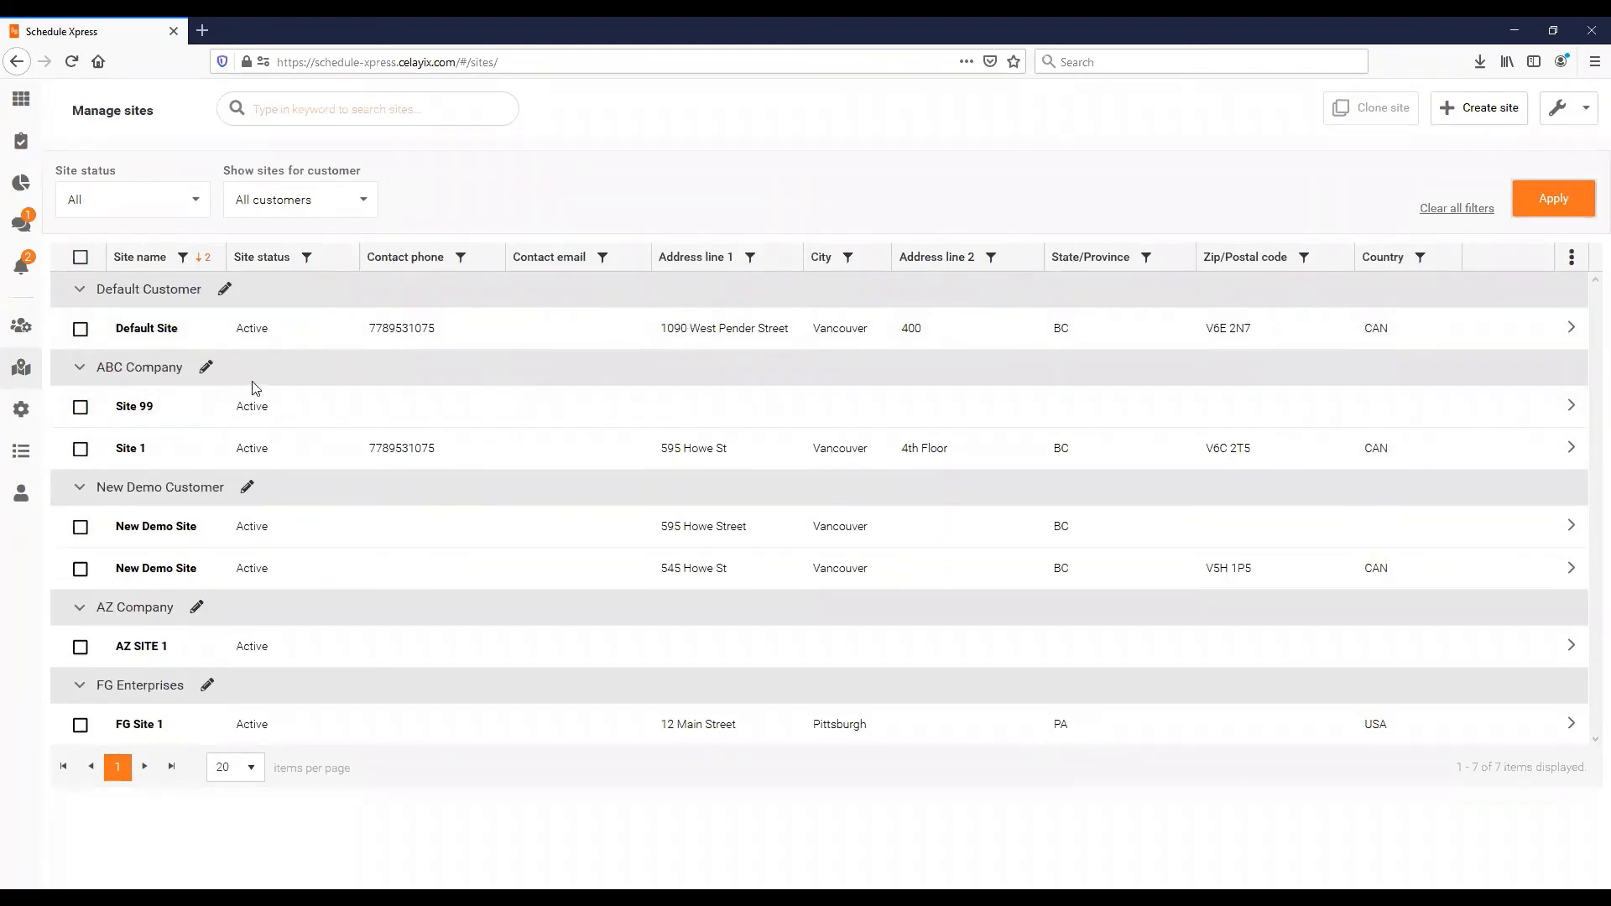
# - Select the Site 1 row and open it with Update site
pyautogui.click(81, 449)
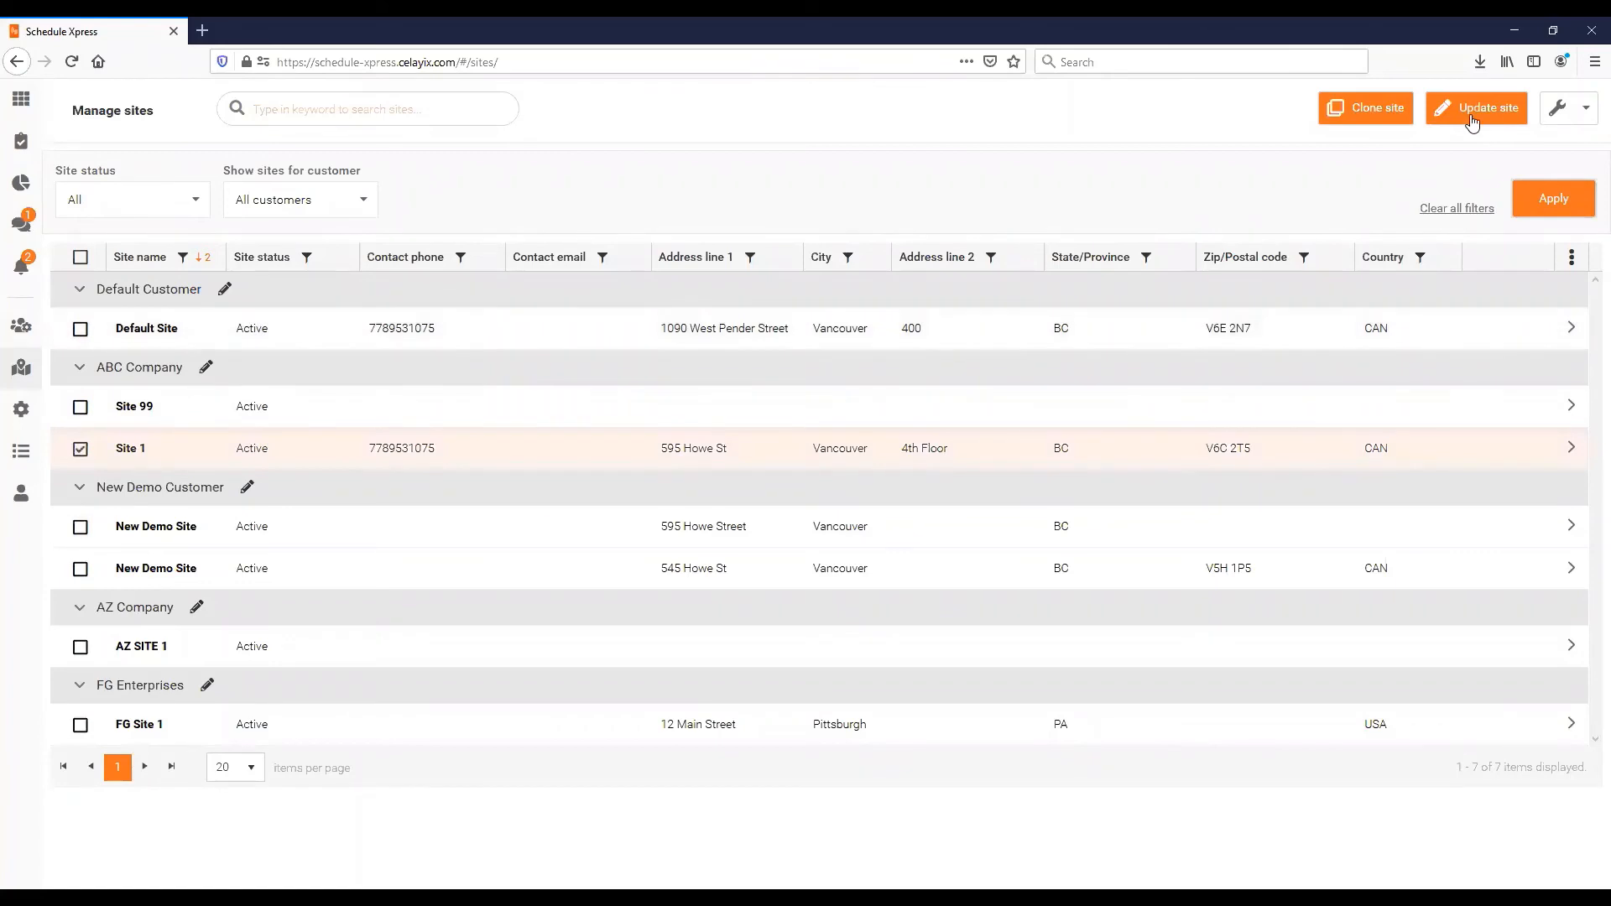
pyautogui.click(1475, 107)
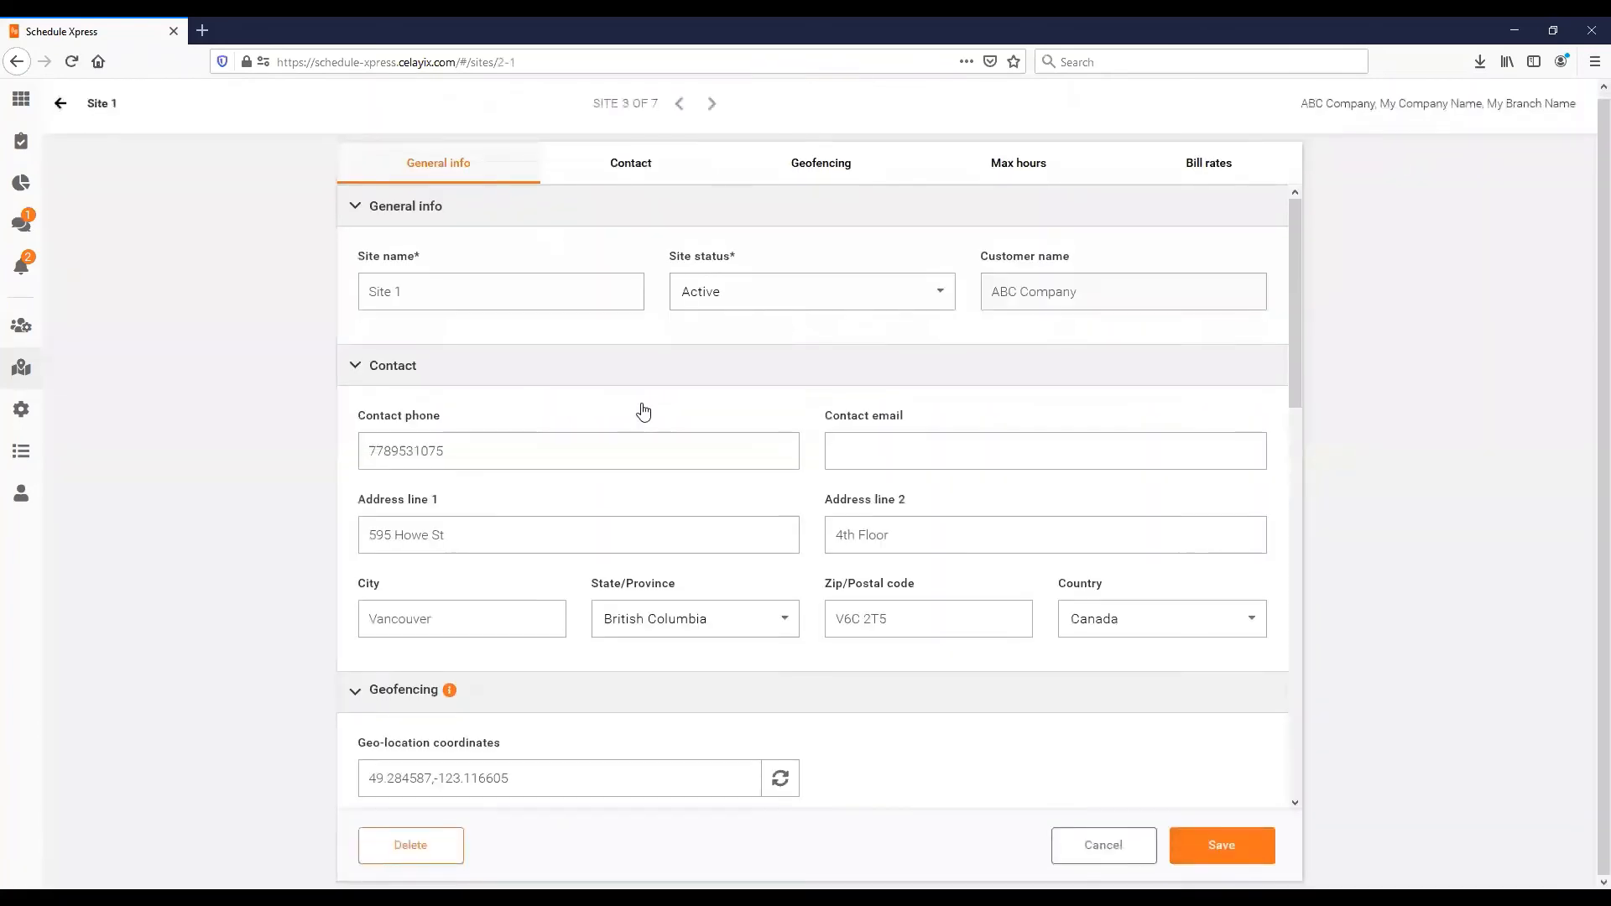
pyautogui.moveTo(1293, 311); pyautogui.dragTo(1292, 309)
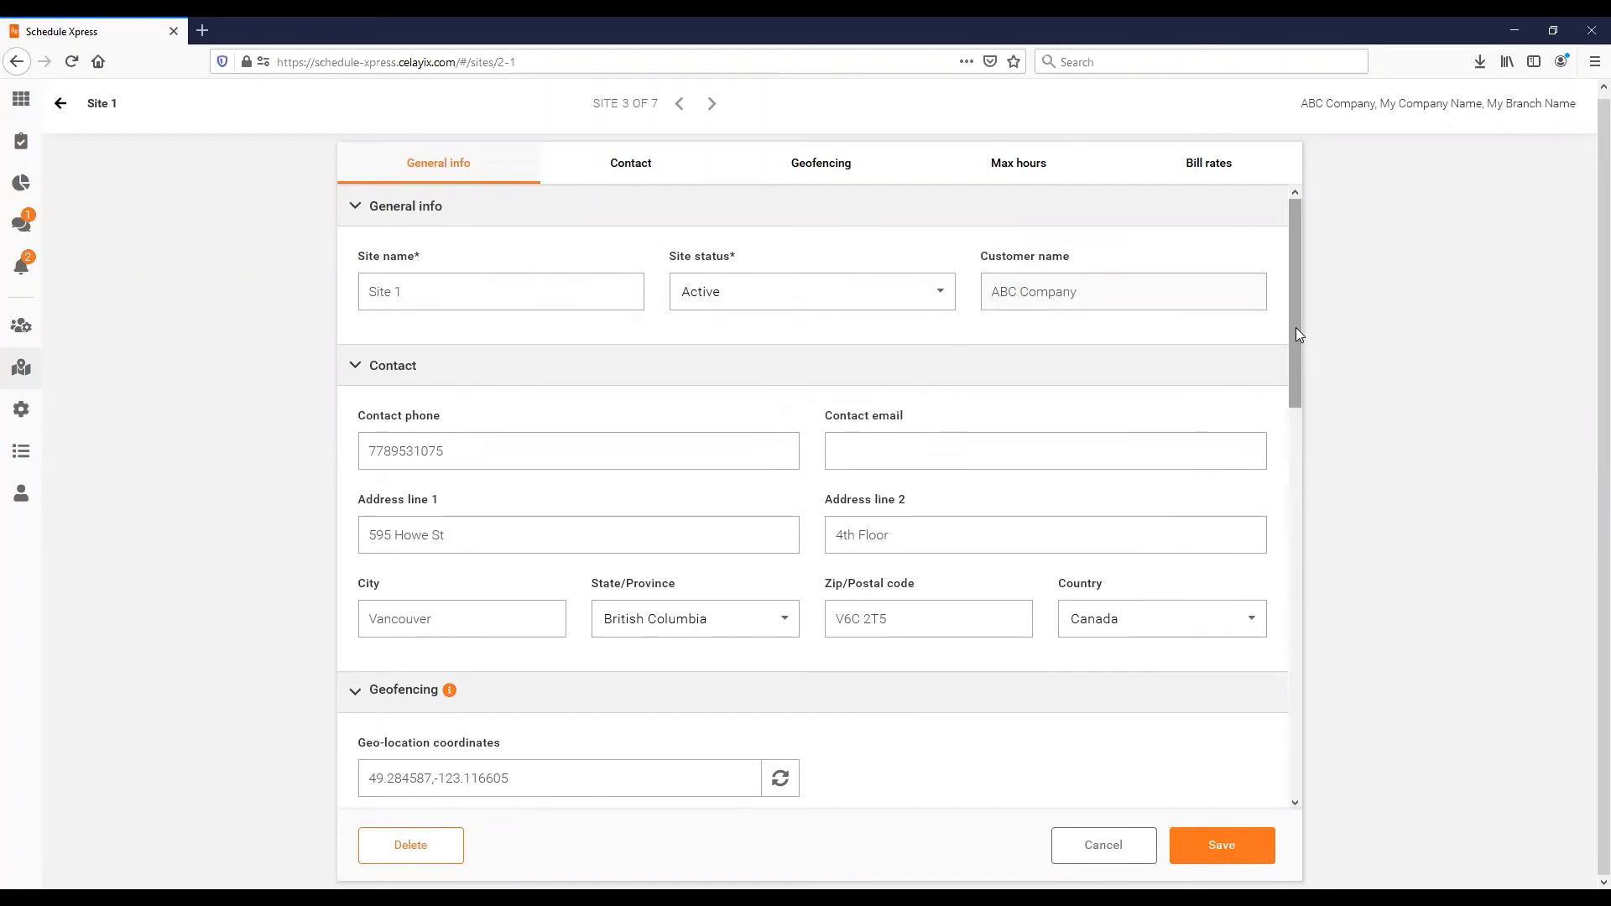
# - Scroll the Site 1 form past Geofencing to the Max hours and Bill rates sections
pyautogui.moveTo(1293, 357); pyautogui.dragTo(1293, 358)
pyautogui.scroll(-5, 665, 363)
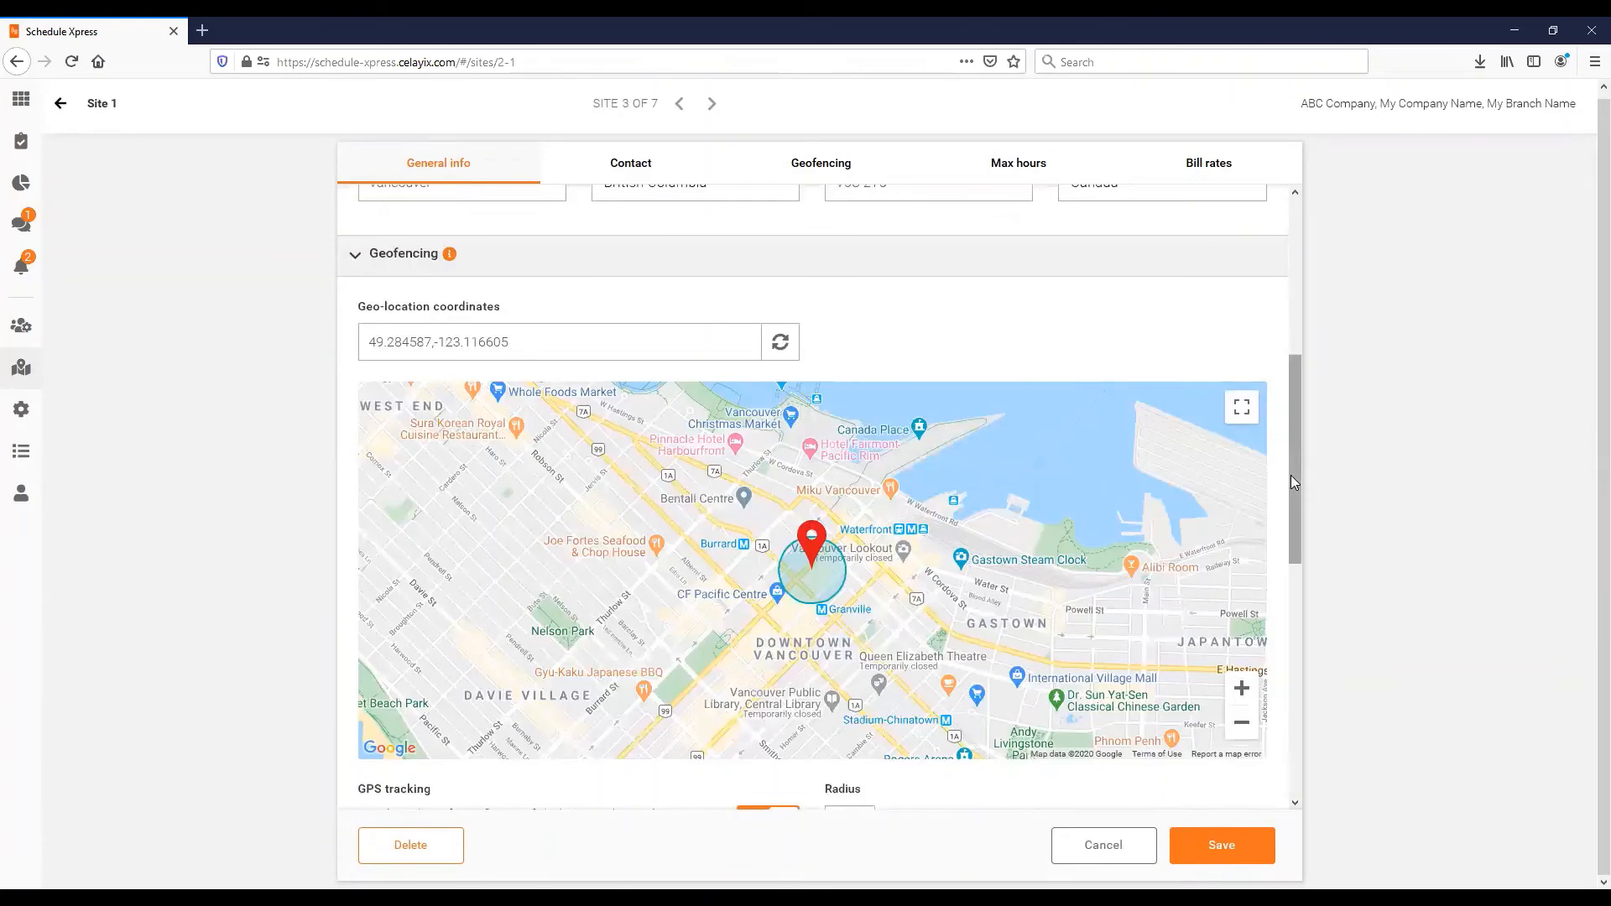
pyautogui.scroll(-5, 748, 381)
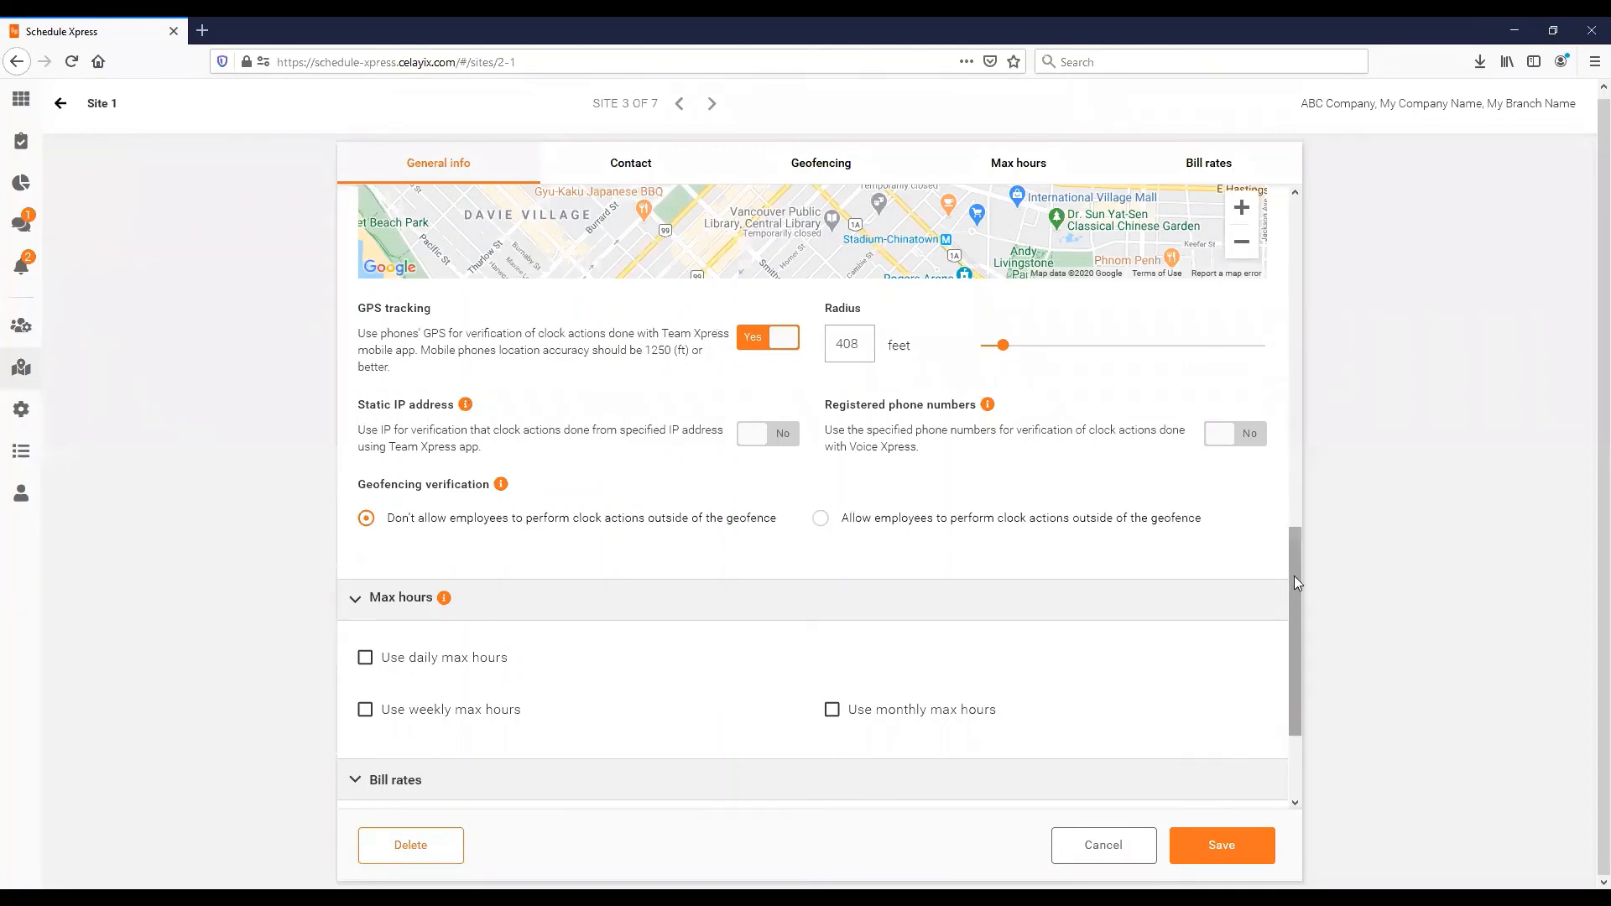
pyautogui.moveTo(1294, 575); pyautogui.dragTo(1292, 529)
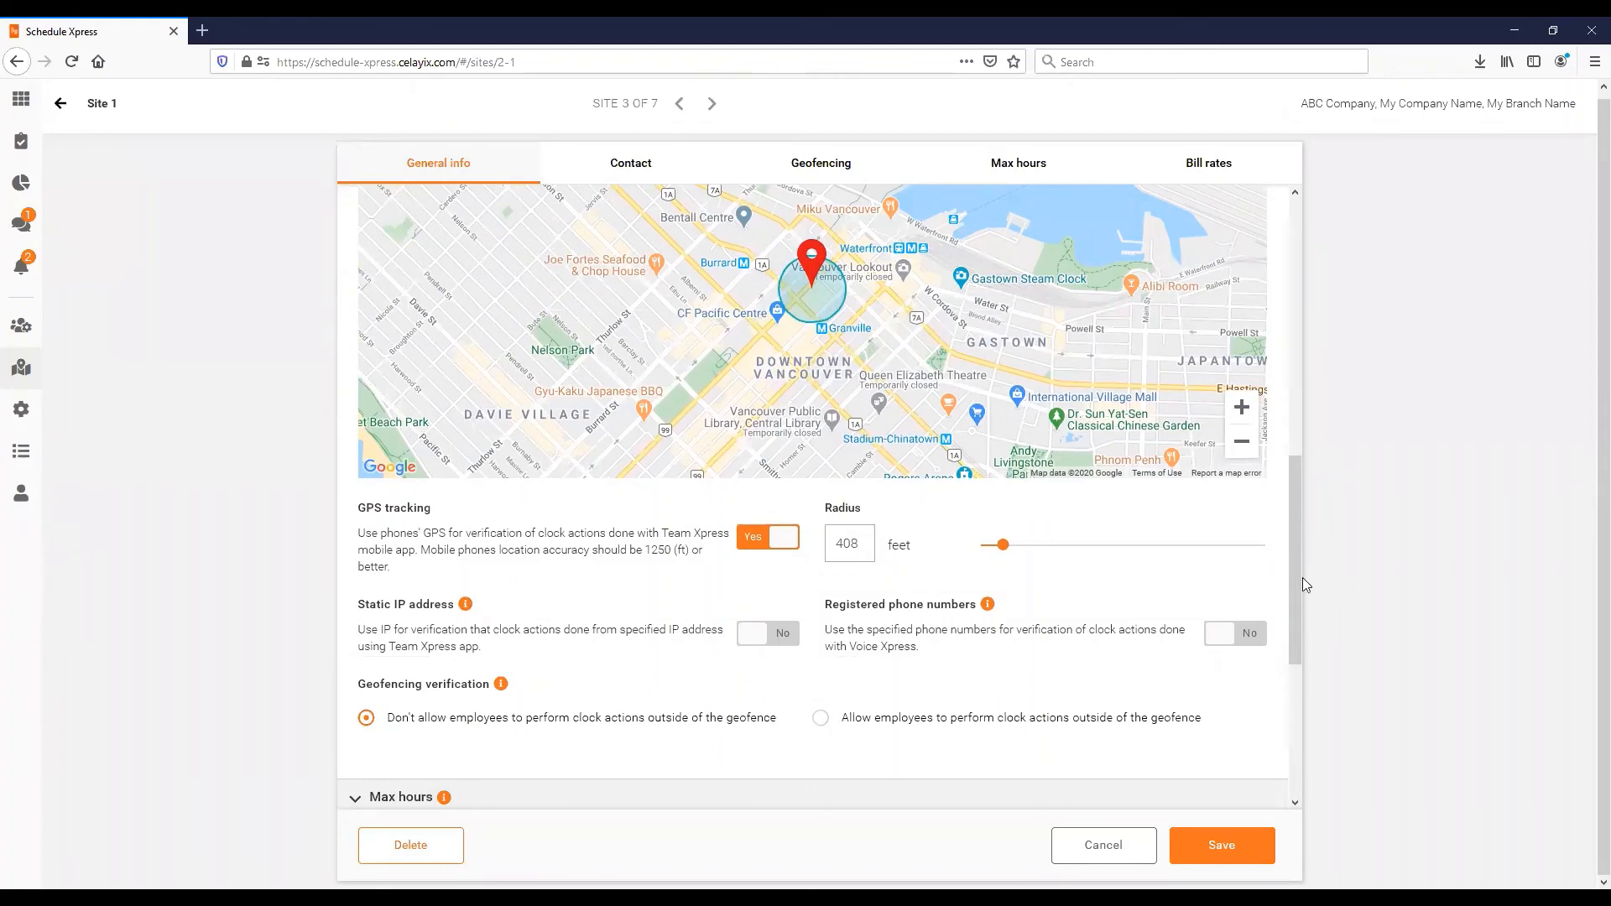
pyautogui.moveTo(1291, 577); pyautogui.dragTo(1290, 679)
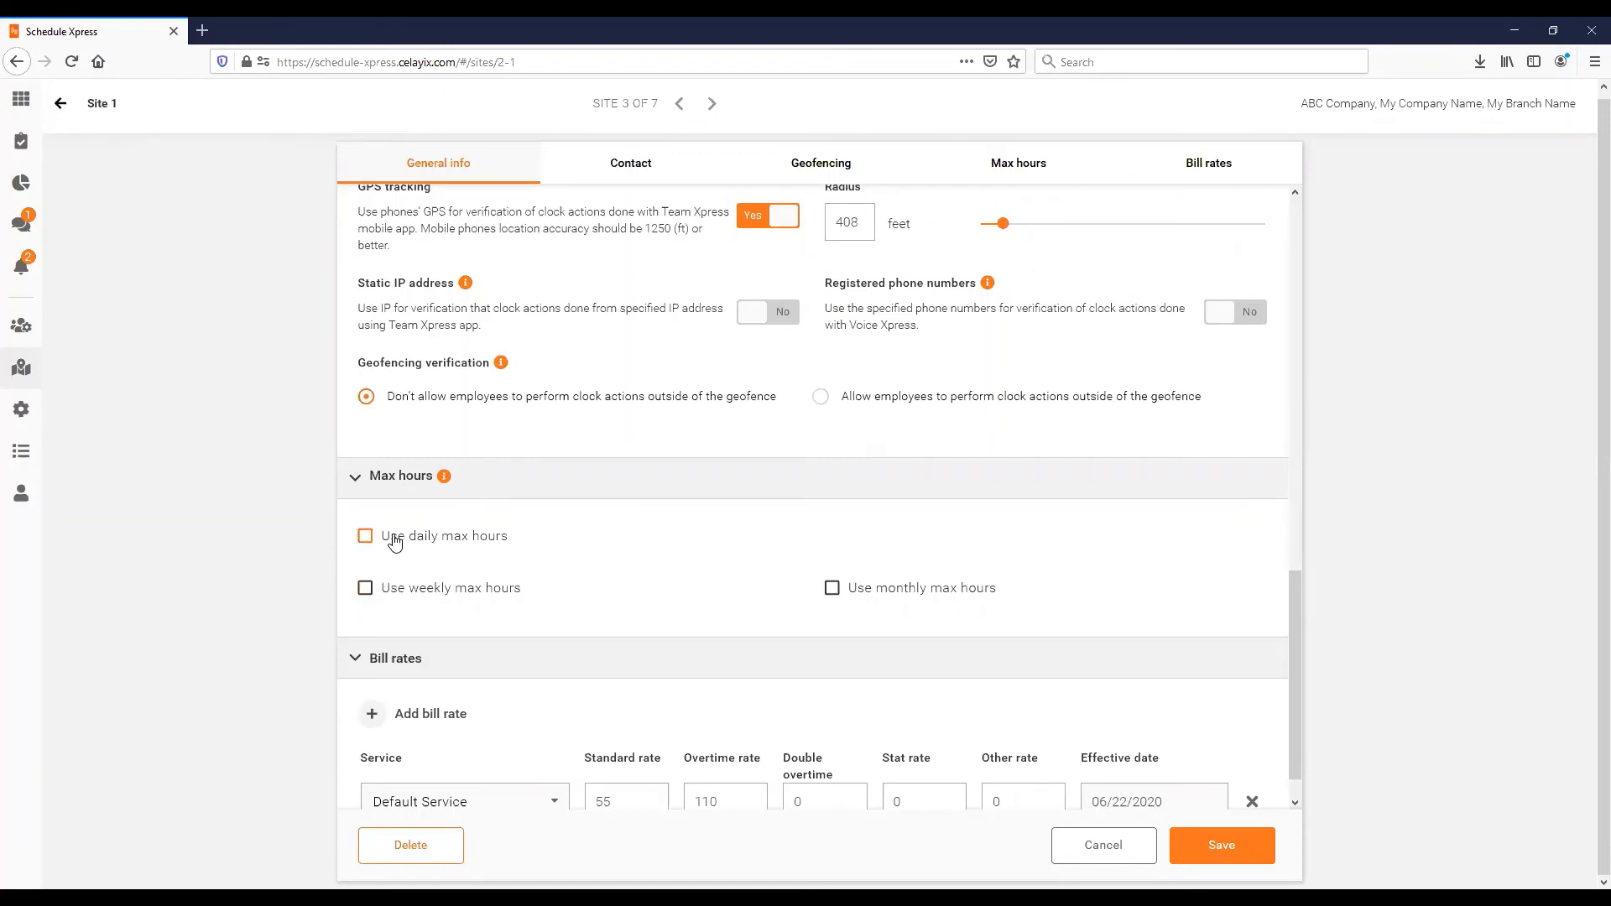
# - Enable weekly max hours for Site 1 and add a 55-hour entry effective 06/24/2020
pyautogui.click(363, 596)
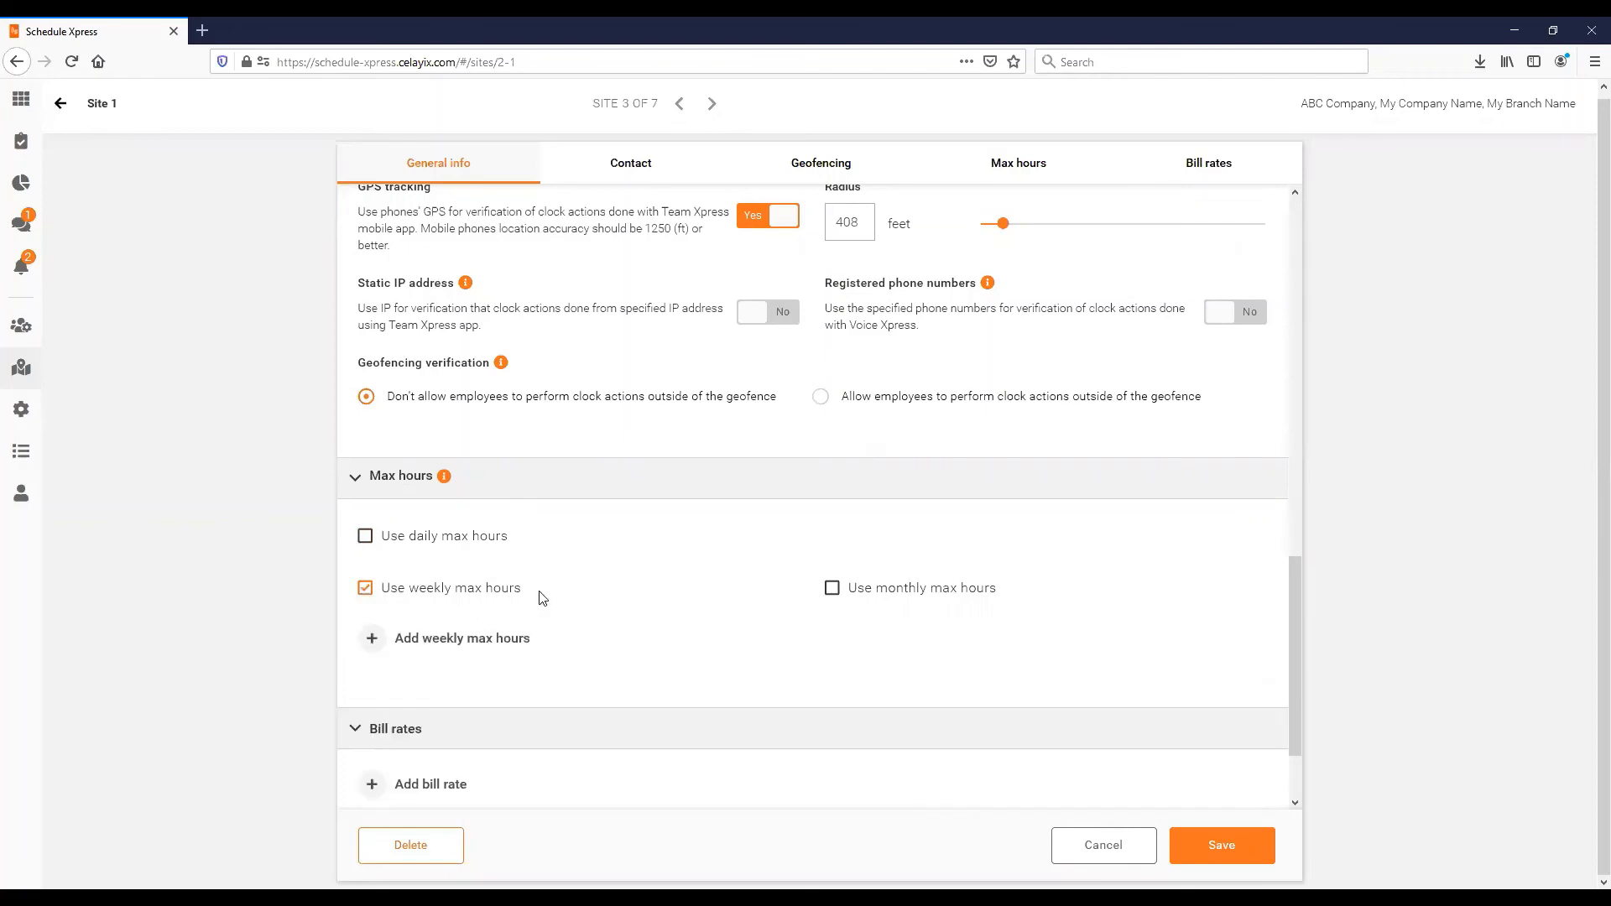
pyautogui.click(395, 641)
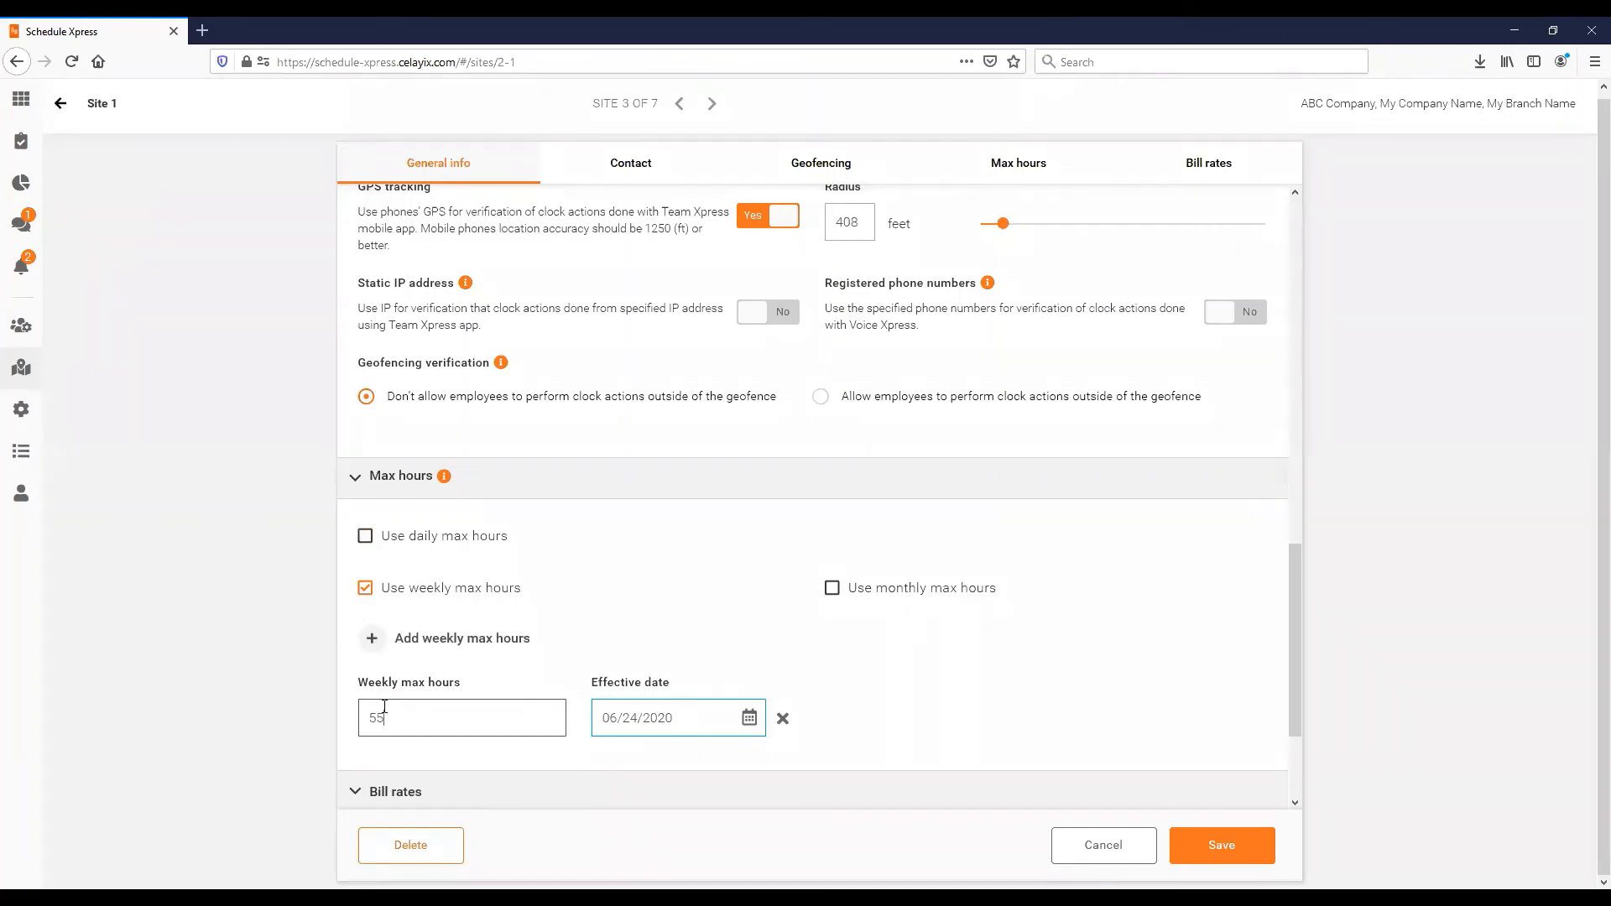
pyautogui.moveTo(418, 706); pyautogui.dragTo(334, 717)
pyautogui.scroll(-3, 663, 611)
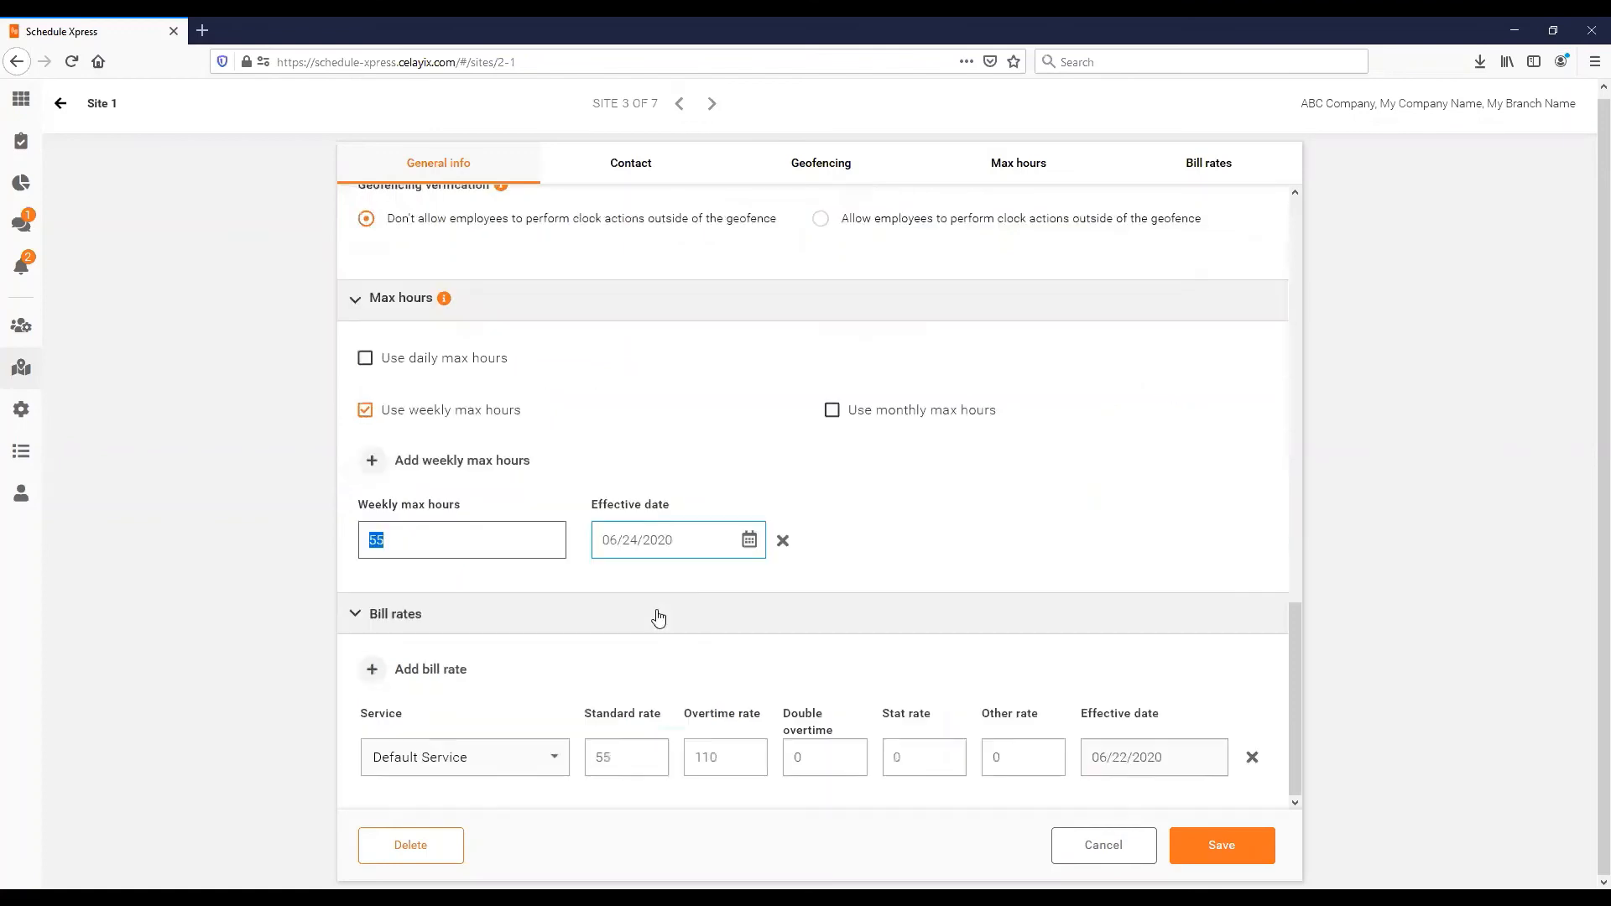
# - Add a new bill rate row and set its service to Service 1
pyautogui.click(382, 685)
pyautogui.scroll(-1, 504, 688)
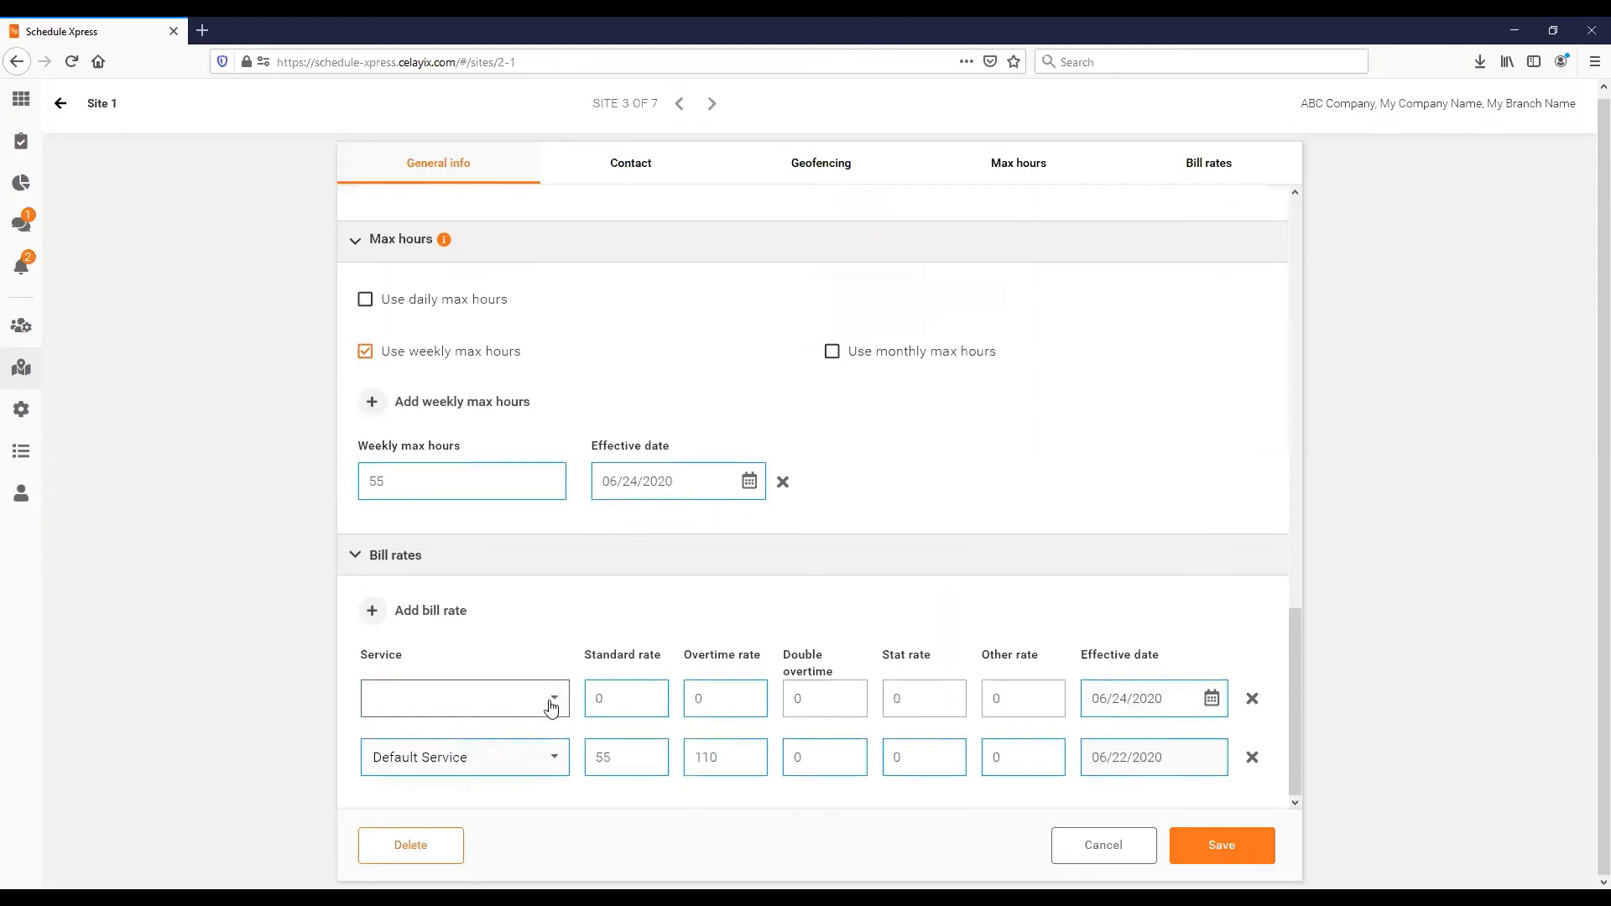
pyautogui.click(552, 708)
pyautogui.scroll(-1, 408, 763)
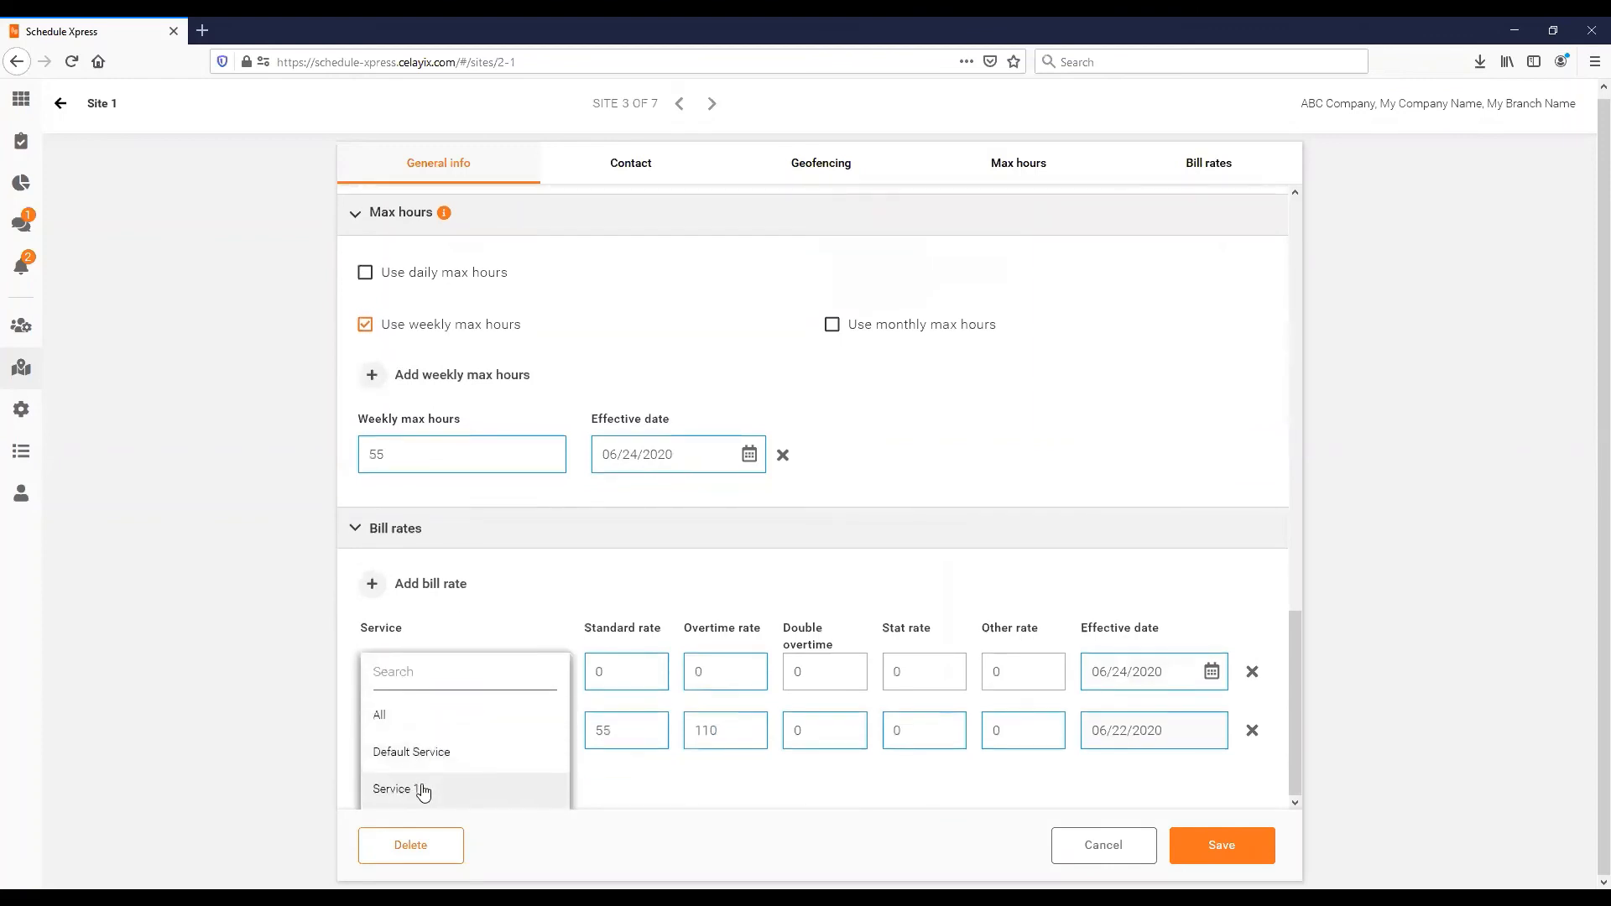
pyautogui.click(422, 792)
# - Enter the rates: standard 30, overtime 45, double overtime 55, stat 46, other 77
pyautogui.click(629, 701)
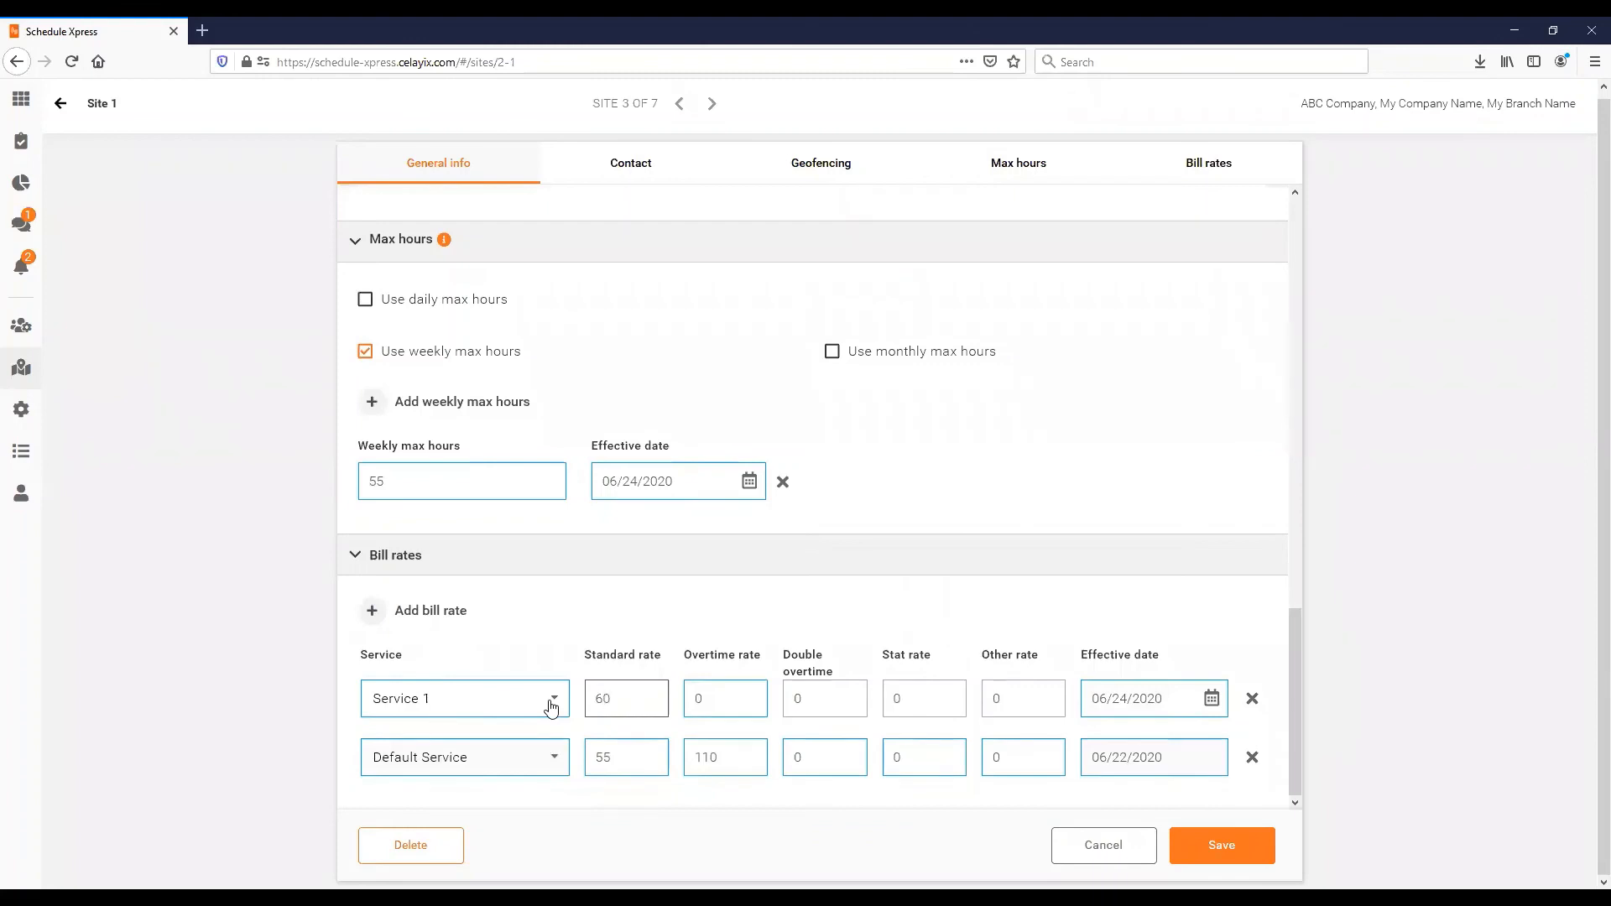
pyautogui.write('30')
pyautogui.press('Tab')
pyautogui.write('45')
pyautogui.press('Tab')
pyautogui.write('55')
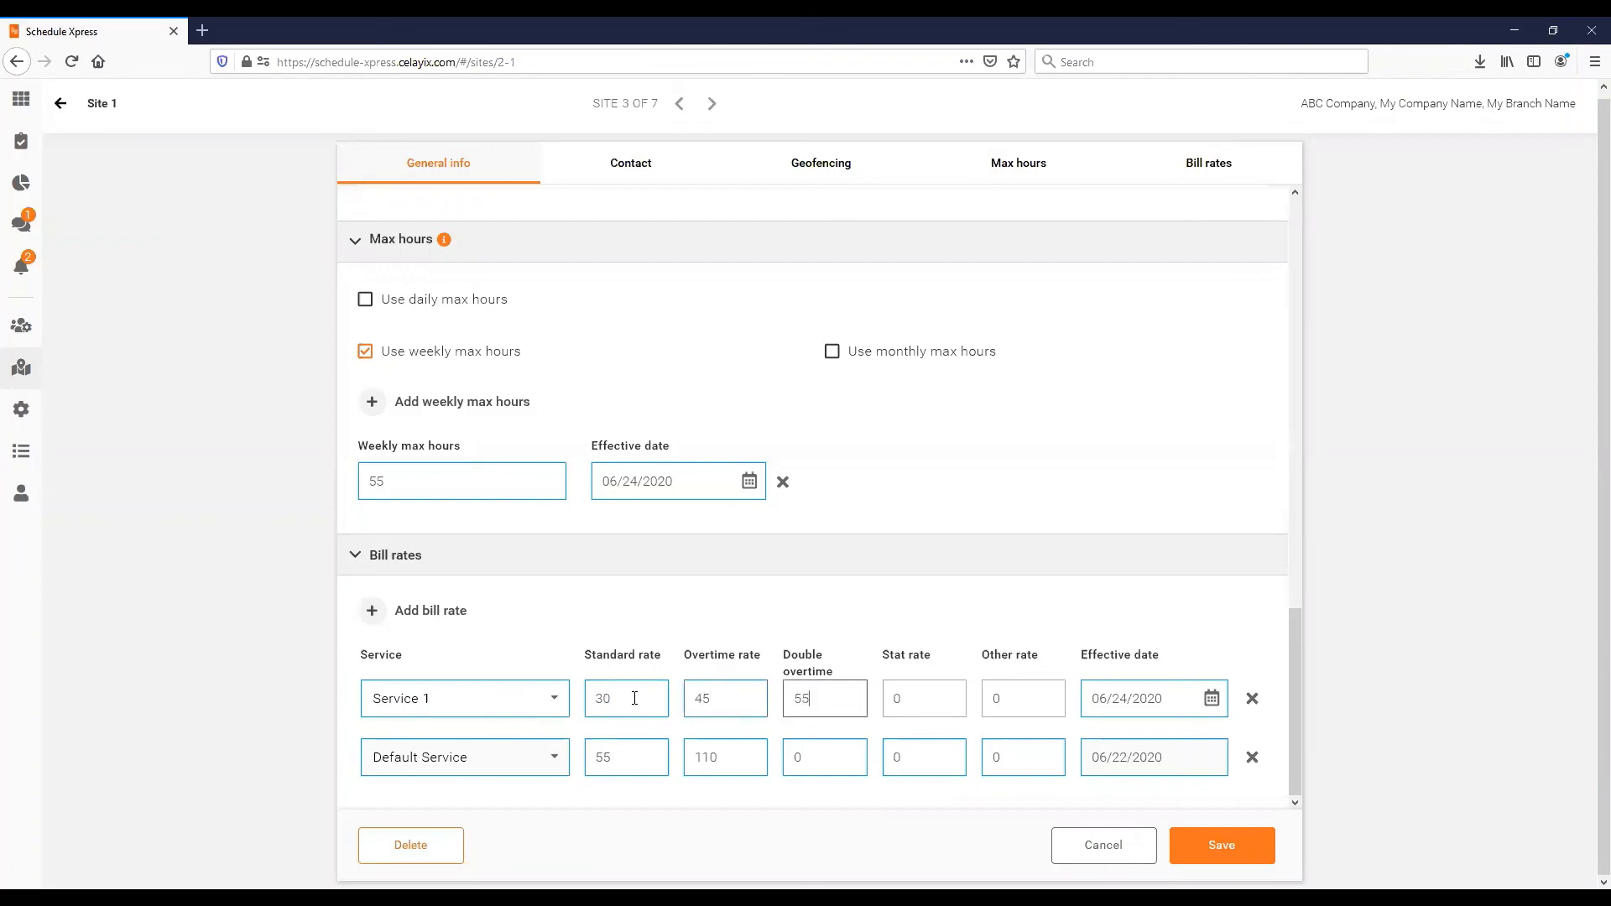
pyautogui.click(897, 698)
pyautogui.write('46')
pyautogui.click(1018, 700)
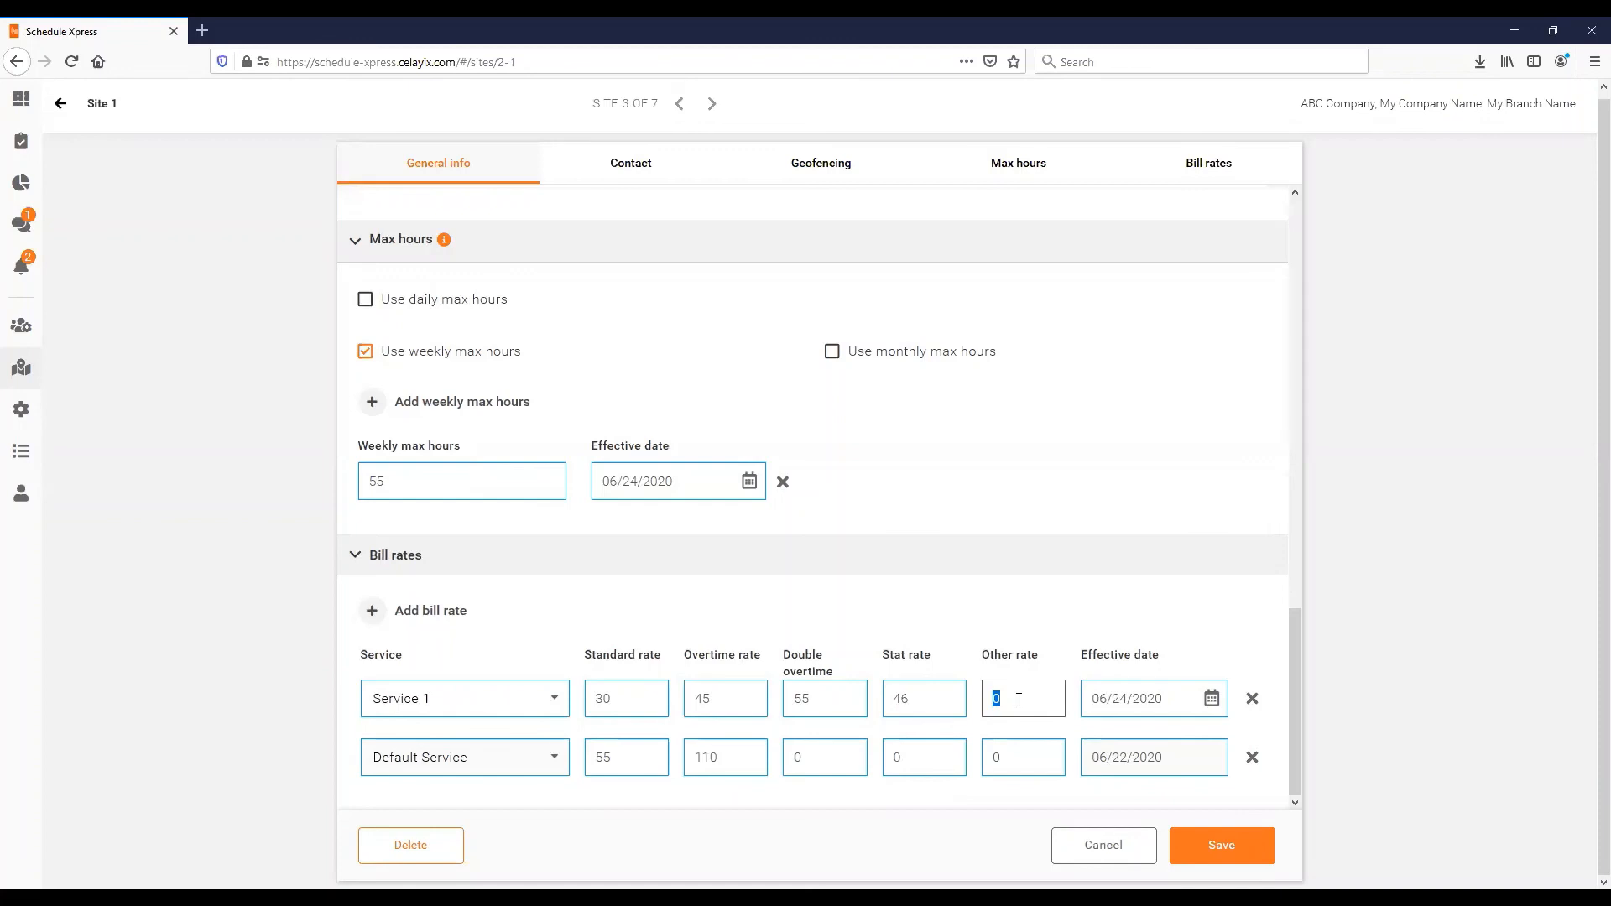
pyautogui.write('77')
pyautogui.moveTo(1018, 700); pyautogui.dragTo(898, 692)
# - Save the Site 1 changes, dismiss the success message, and return to Manage sites
pyautogui.click(1229, 849)
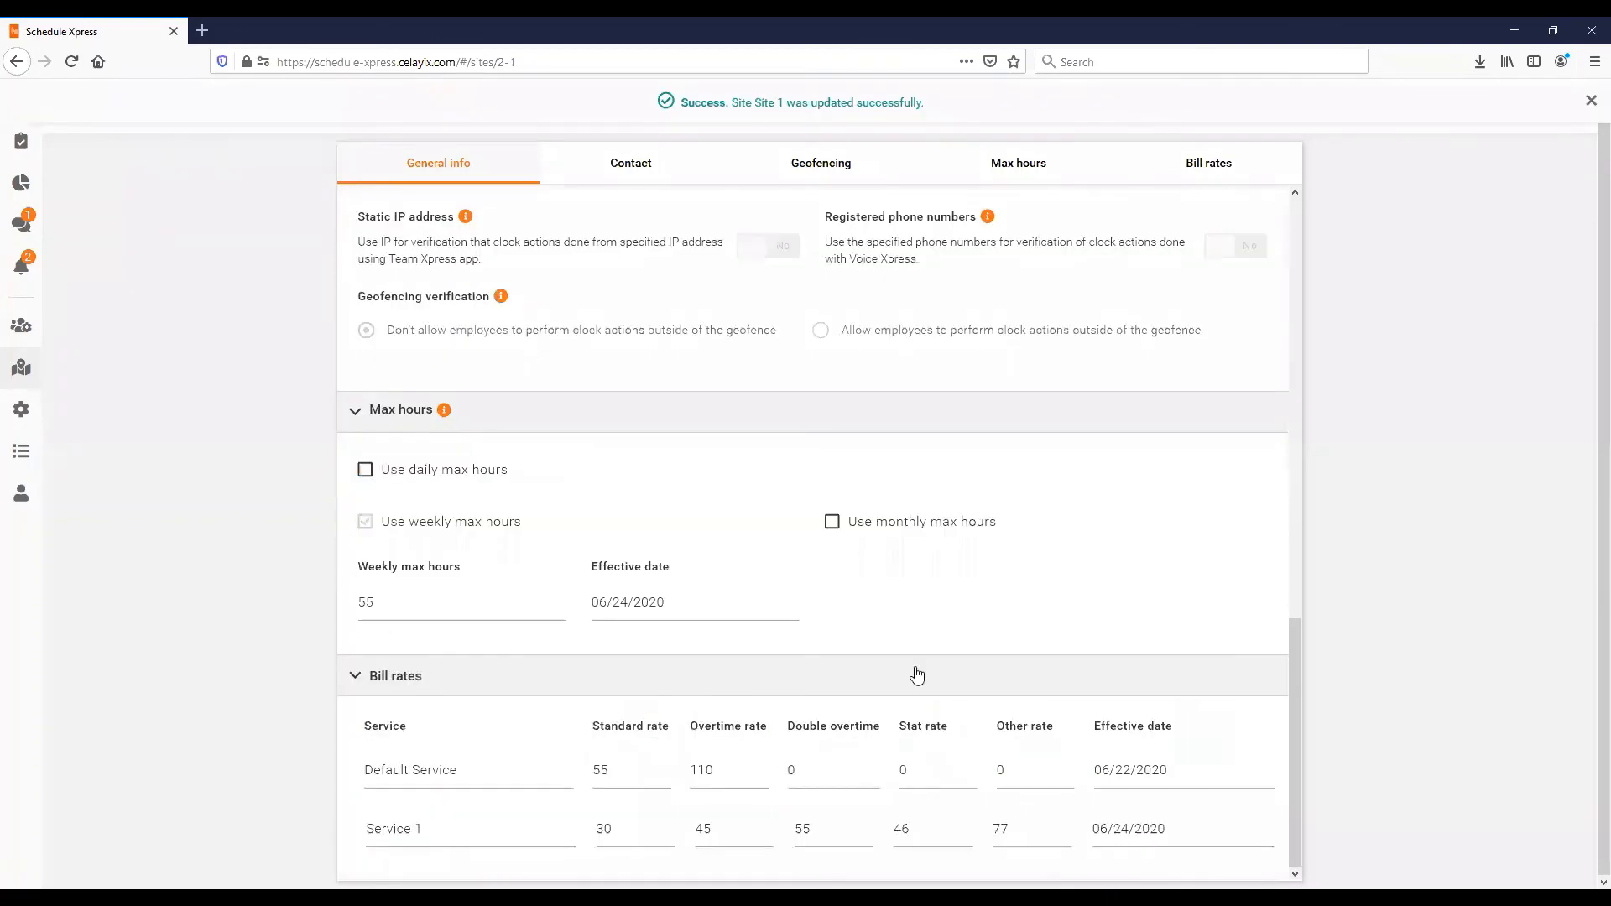
pyautogui.click(1588, 107)
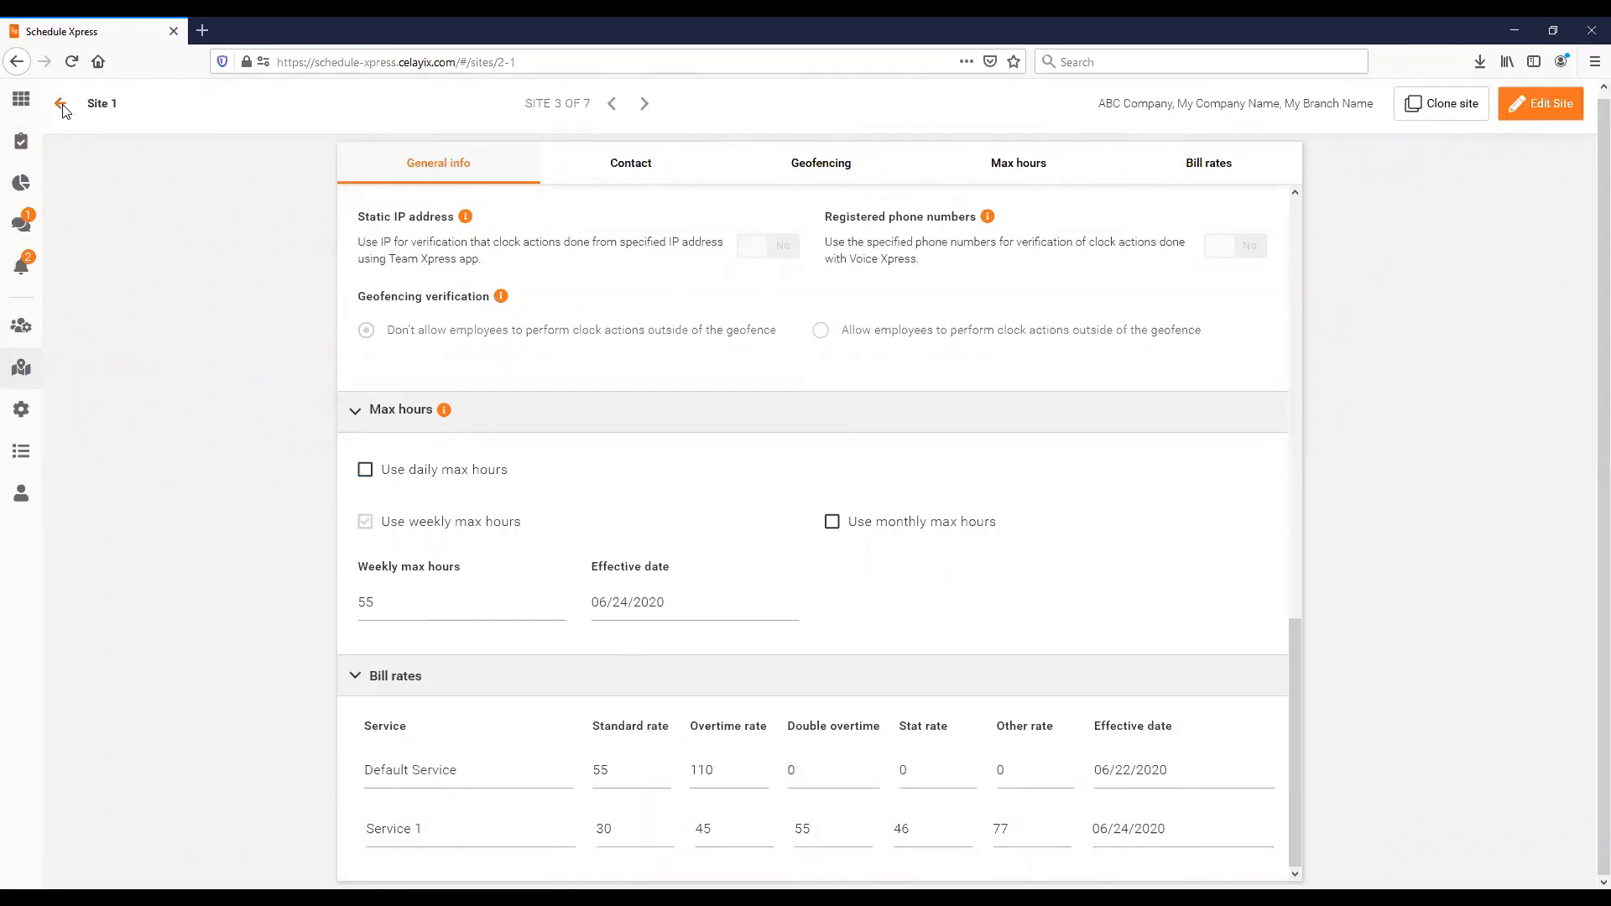
pyautogui.click(61, 104)
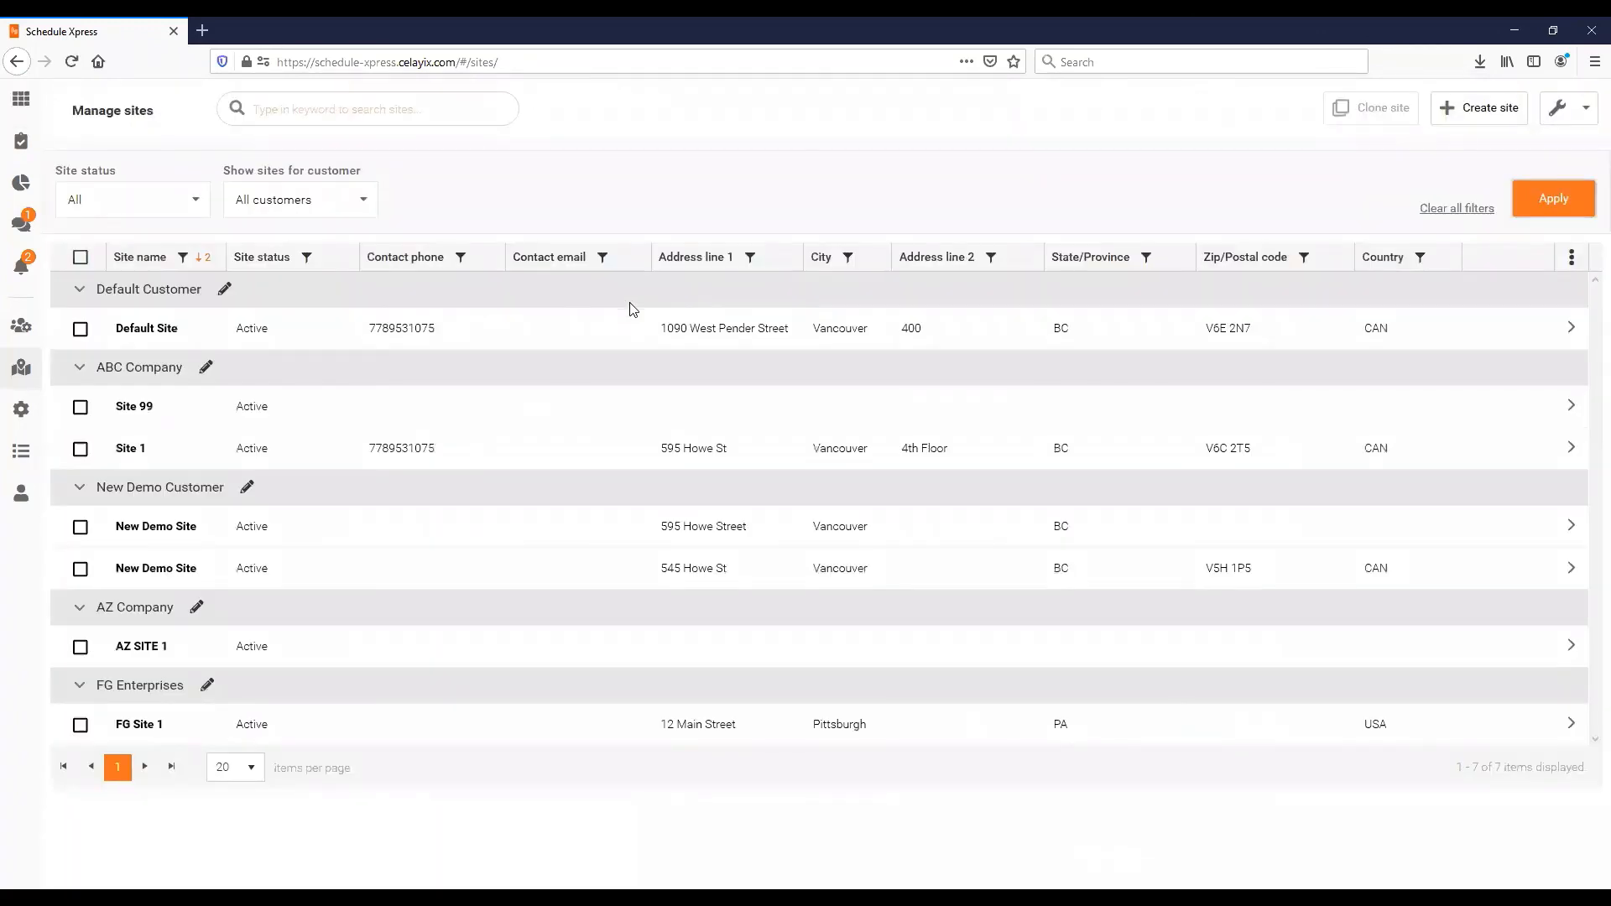